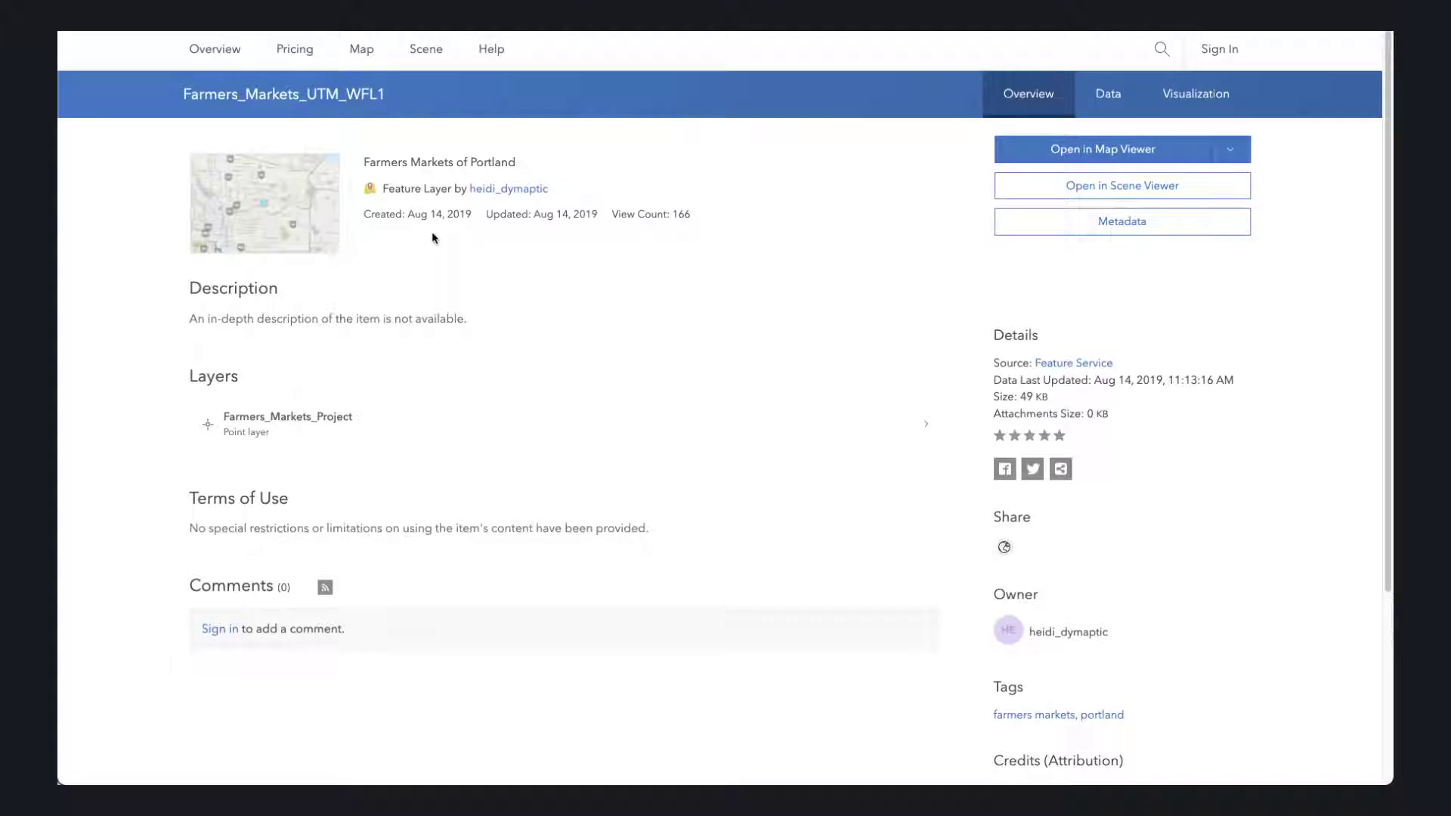
# - Examine the Farmers_Markets_UTM_WFL1 attribute table, highlighting the Hillsdale Farmers Market record and checking the available columns
pyautogui.click(1105, 111)
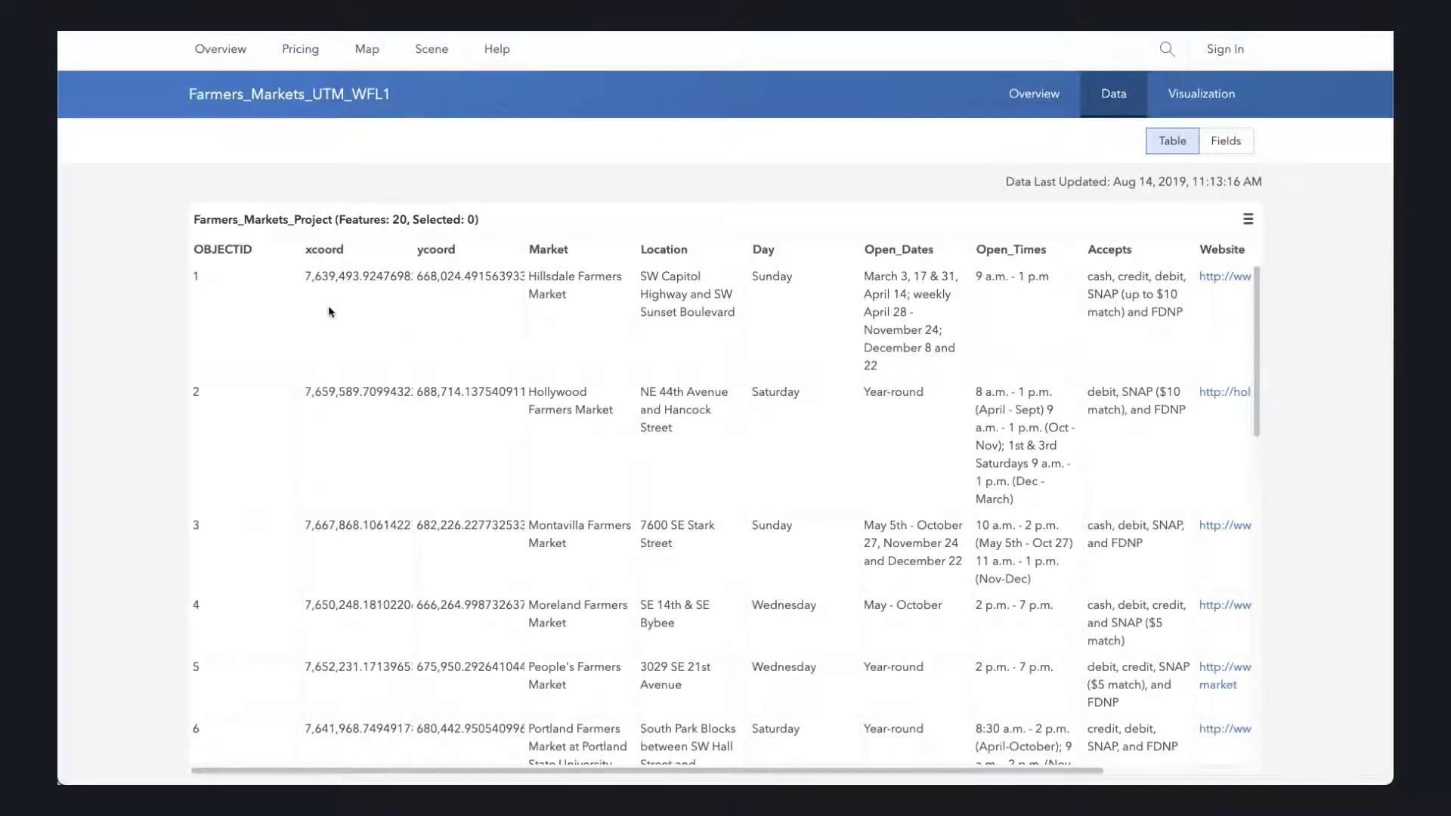
pyautogui.click(536, 280)
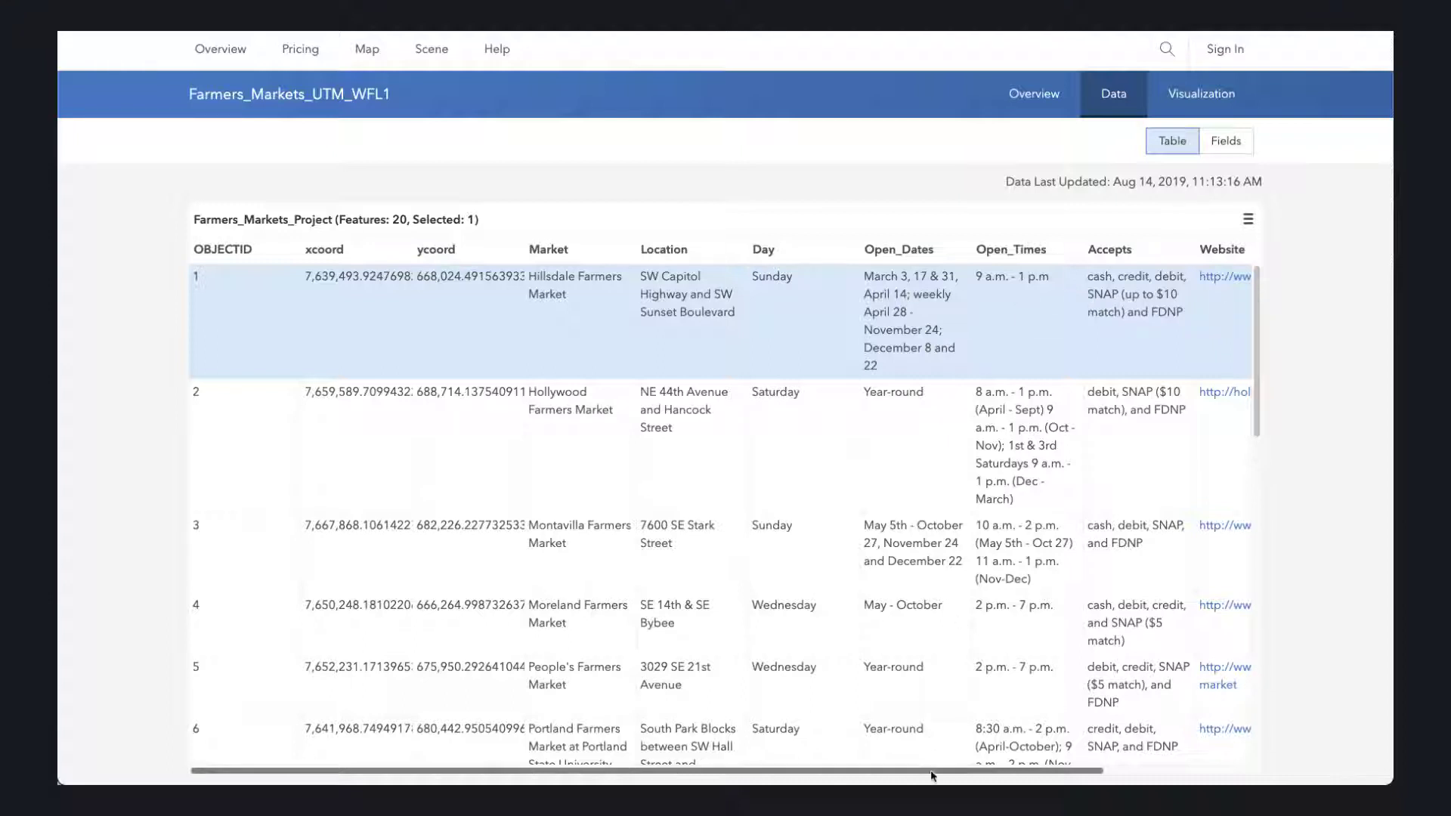
pyautogui.moveTo(940, 772); pyautogui.dragTo(768, 762)
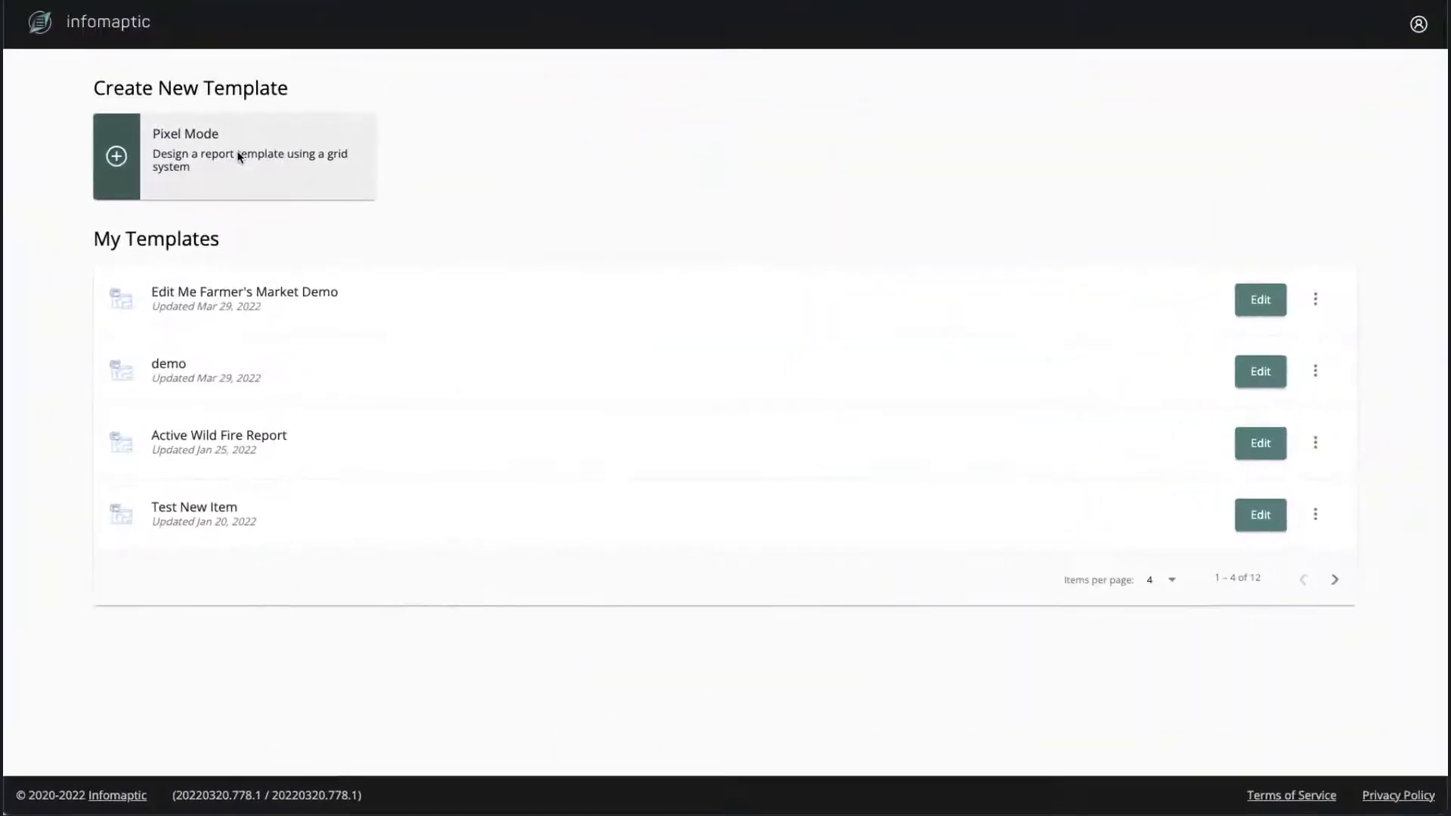
# - In Infomaptic, create a blank portrait (8.5in x 11in) Pixel Mode template named Portland Markets and proceed to choosing its data source
pyautogui.click(276, 170)
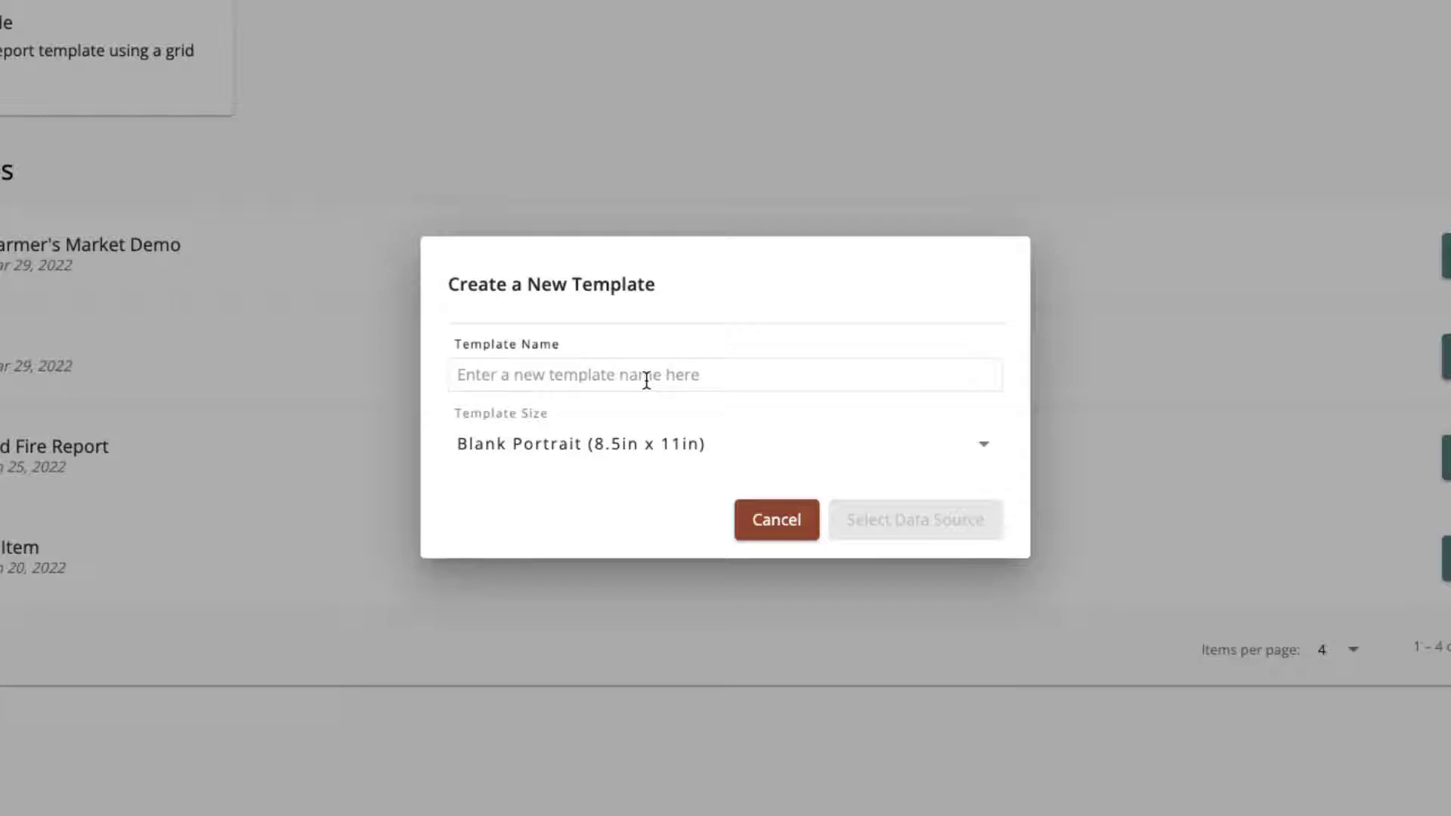
pyautogui.click(647, 382)
pyautogui.write('Portland Mar')
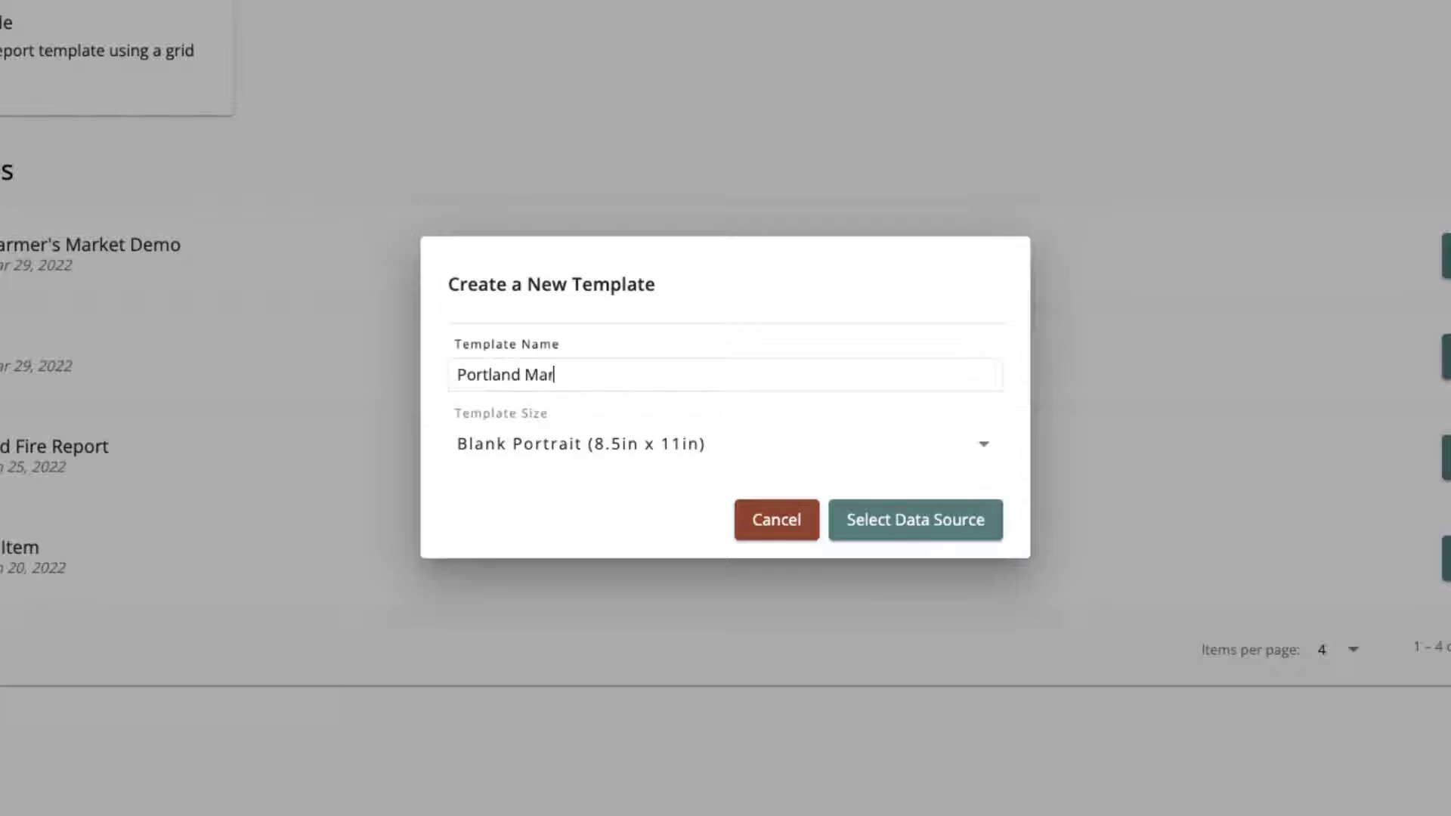
pyautogui.write('kets')
pyautogui.click(916, 529)
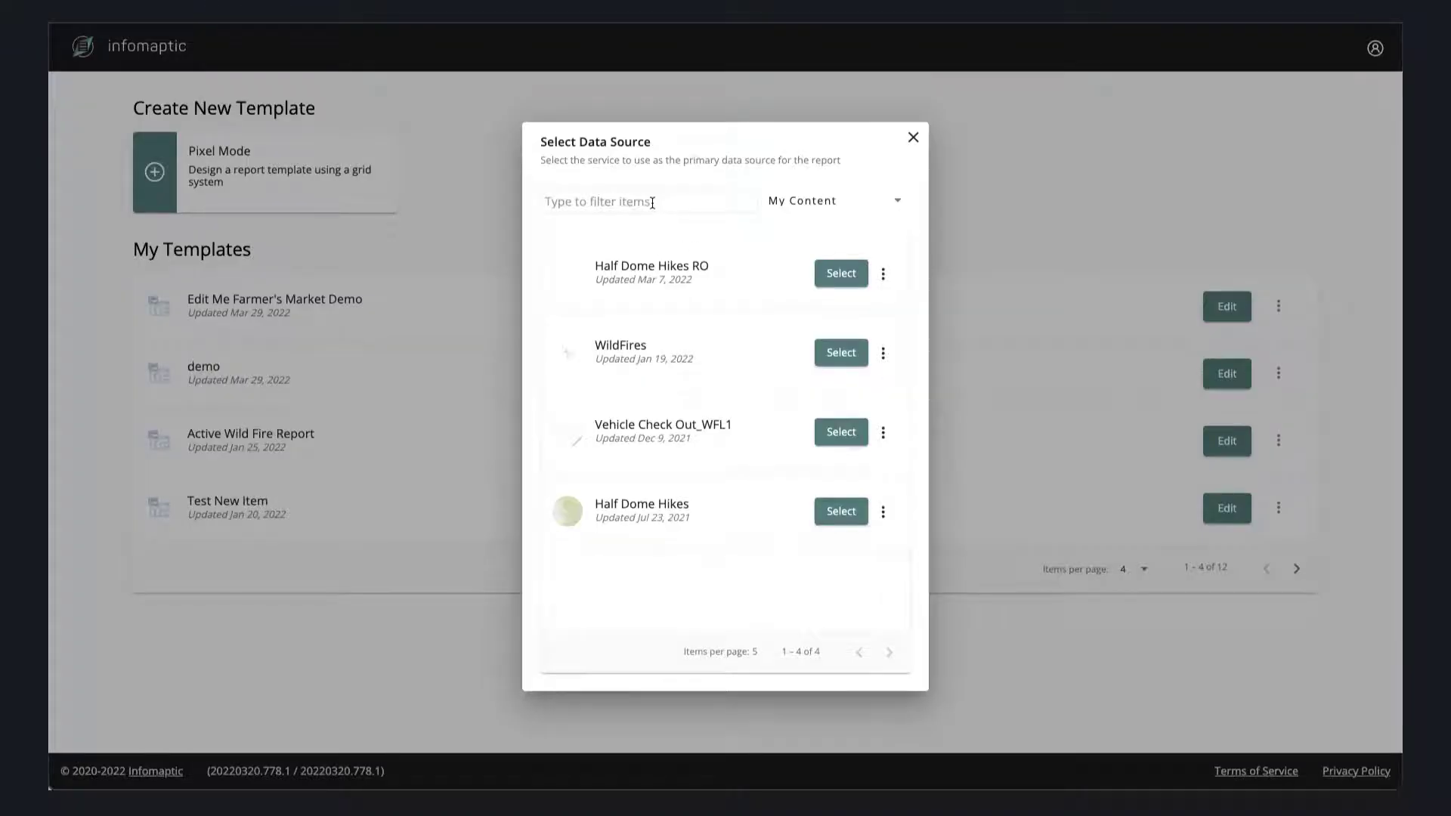
# - Filter the Organization content by the copied item ID and select Farmers_Markets_UTM_WFL1 as the report's data source
pyautogui.click(652, 203)
pyautogui.hotkey('ctrl', 'v')
pyautogui.click(837, 201)
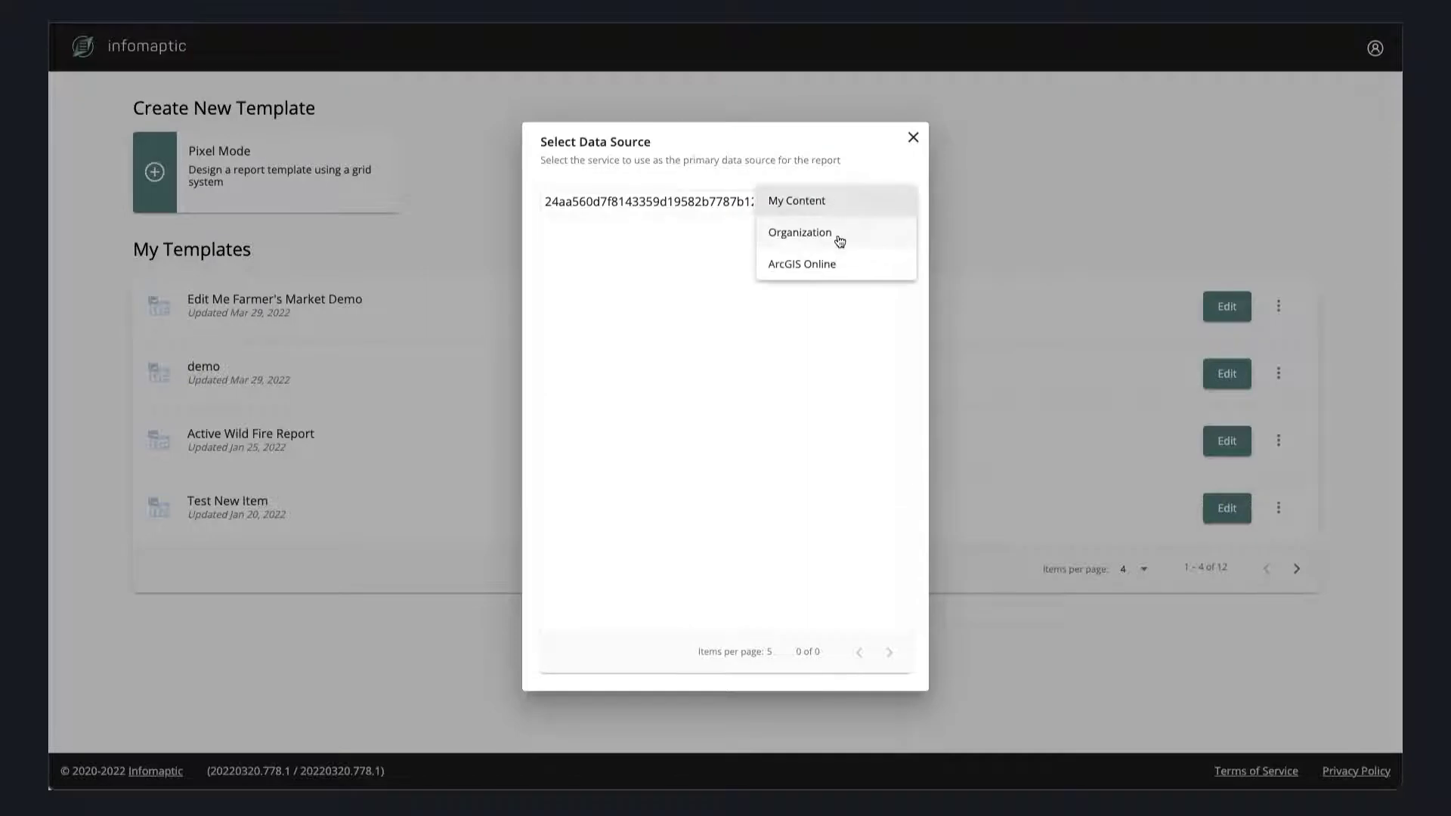
pyautogui.click(840, 240)
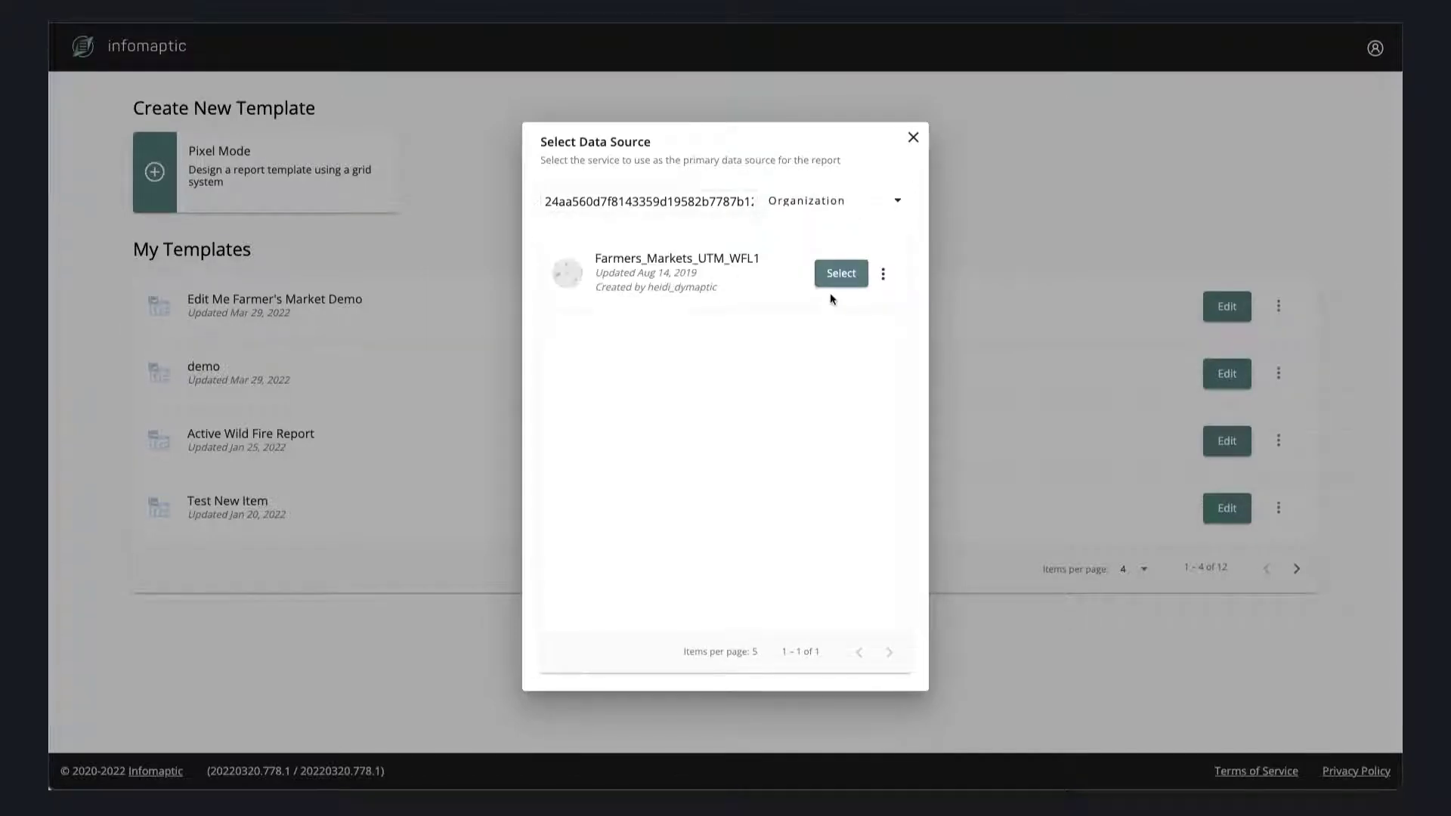
pyautogui.click(845, 278)
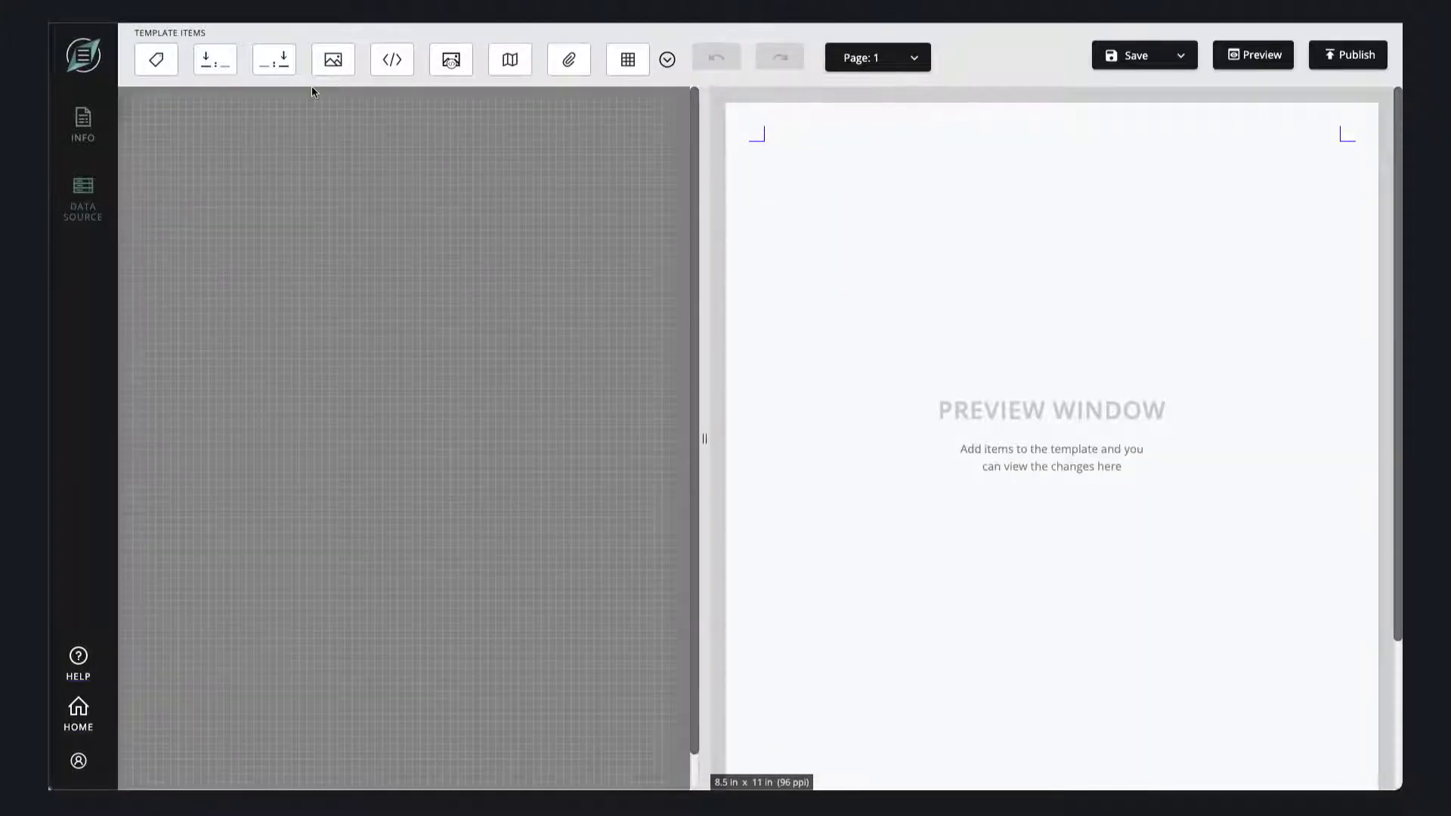
# - Place a field value item at position 0, 0 showing the Market field, centered horizontally and vertically
pyautogui.moveTo(274, 59); pyautogui.dragTo(143, 113)
pyautogui.click(548, 227)
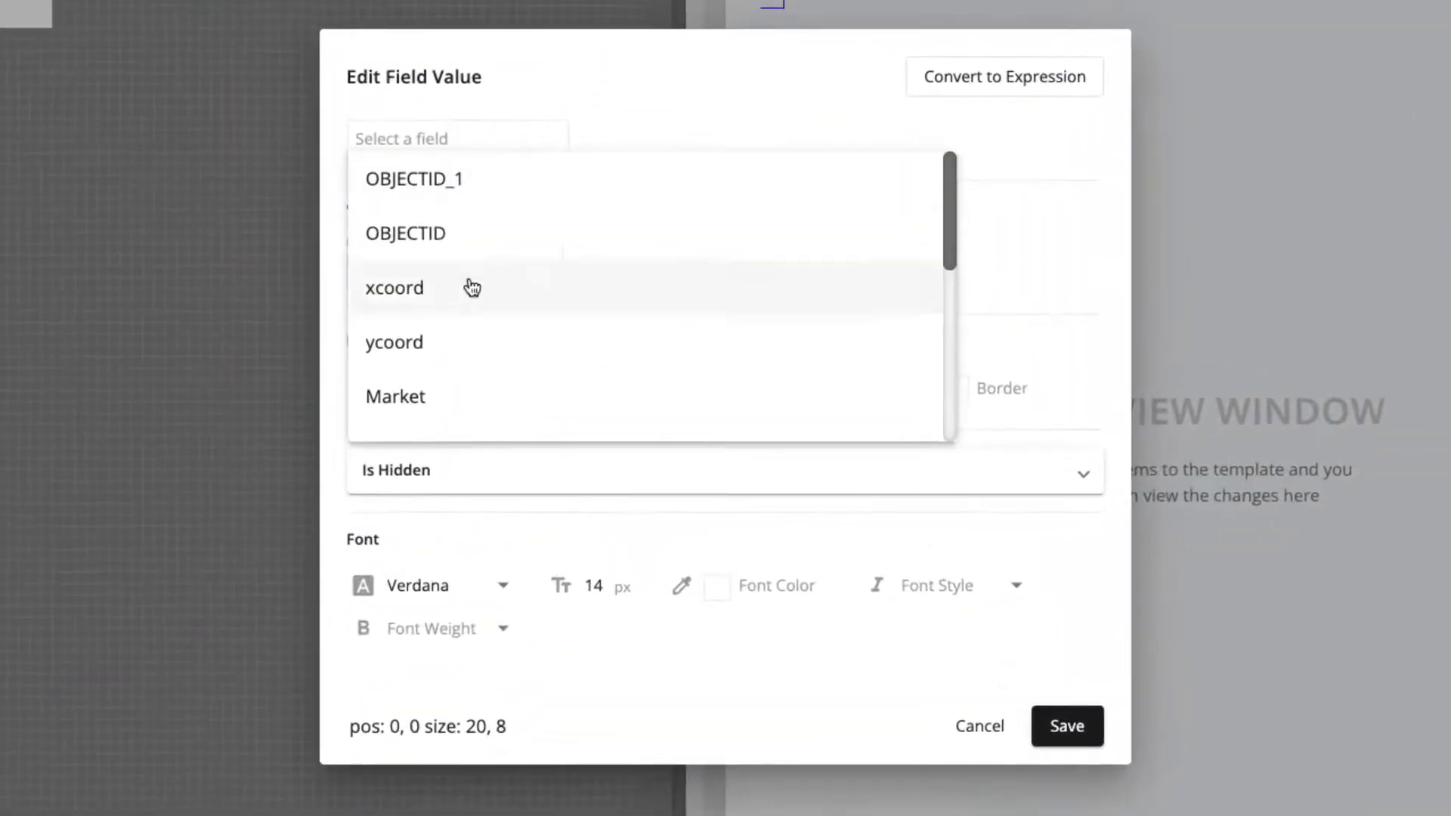
pyautogui.click(454, 395)
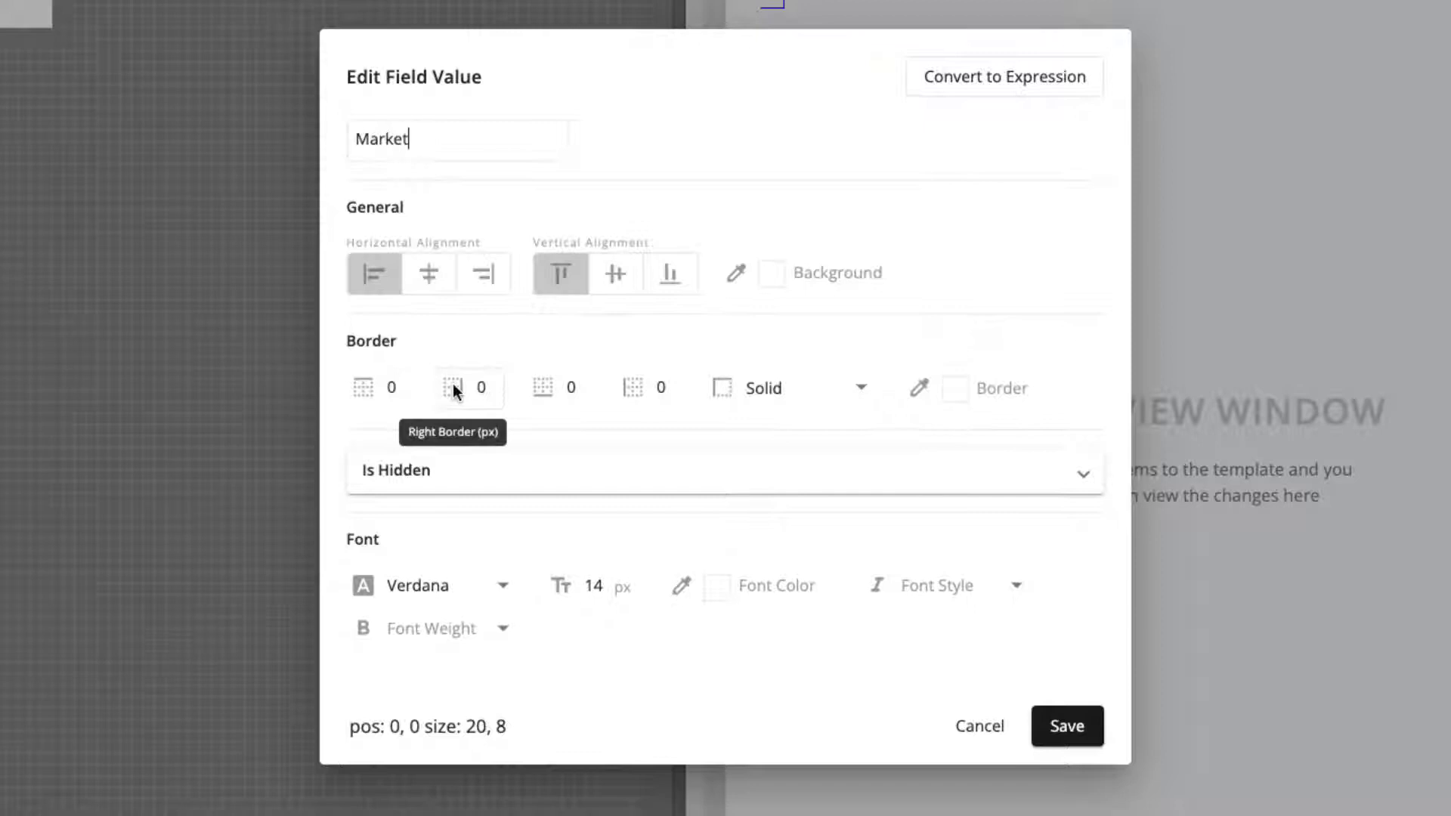
pyautogui.click(433, 276)
pyautogui.click(620, 283)
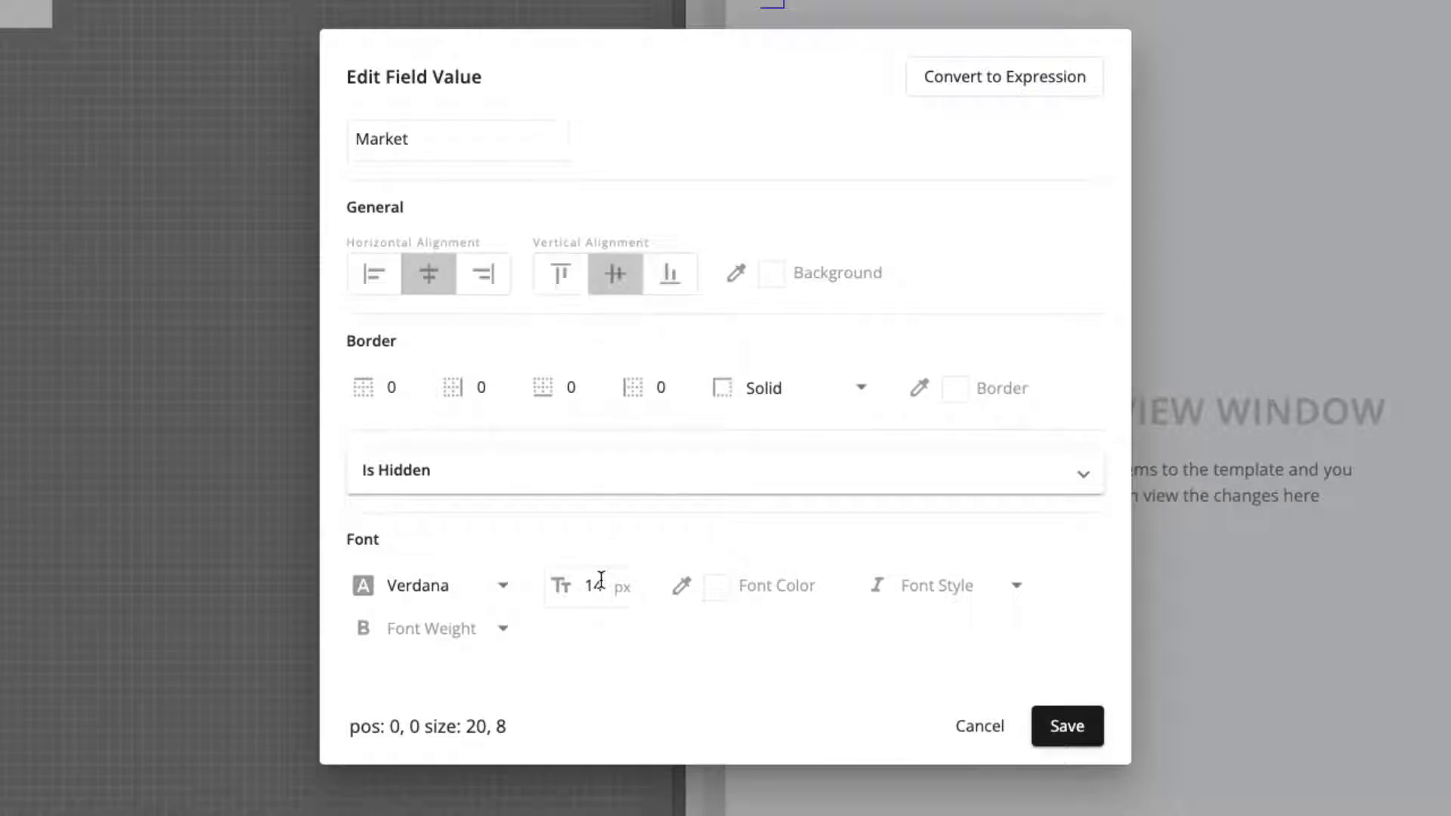
# - Set the Market item's font to 35 px bold, save it, and resize the block to 72 by 24
pyautogui.doubleClick(596, 580)
pyautogui.write('35')
pyautogui.click(457, 635)
pyautogui.click(415, 724)
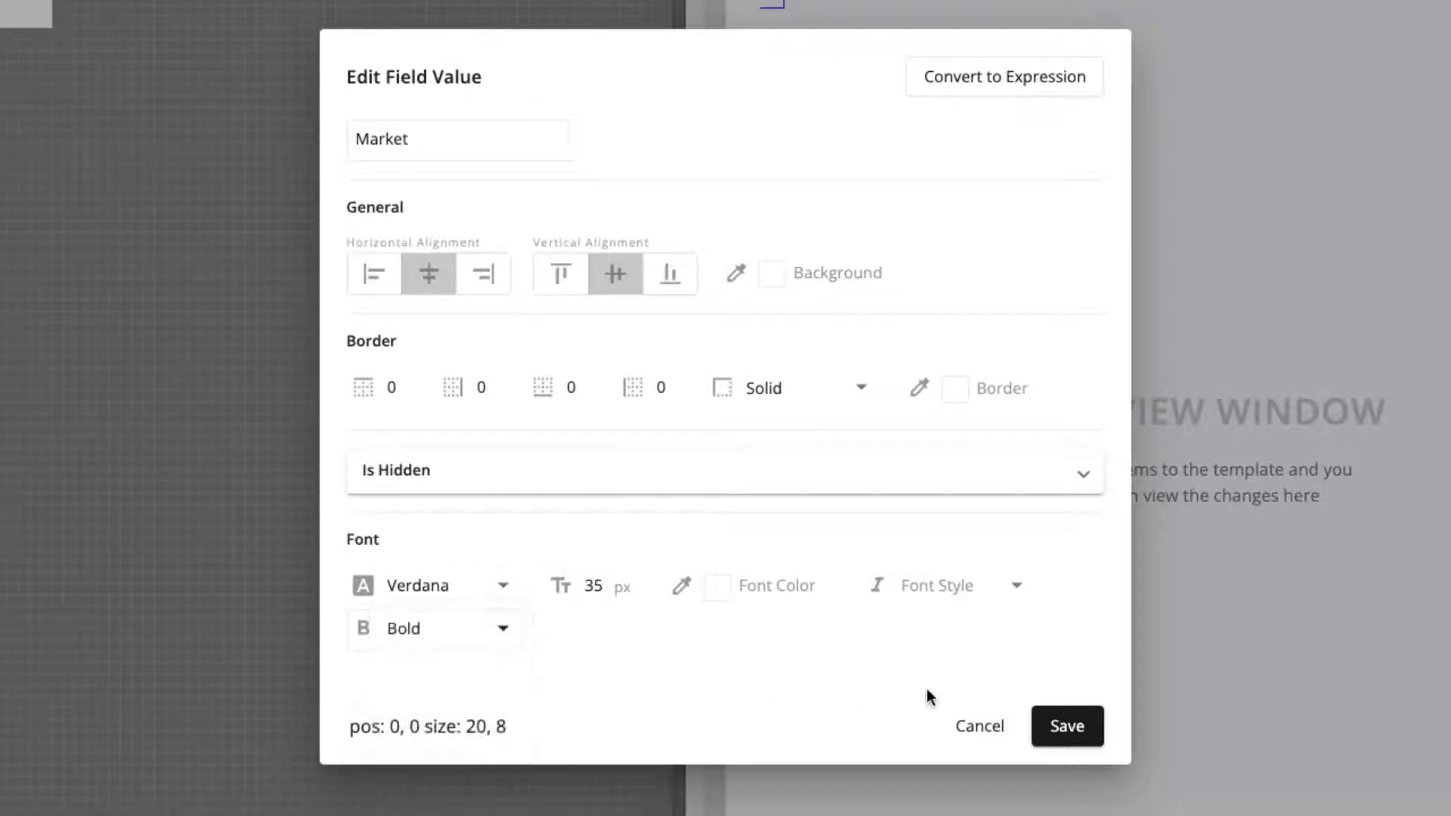
pyautogui.click(1066, 728)
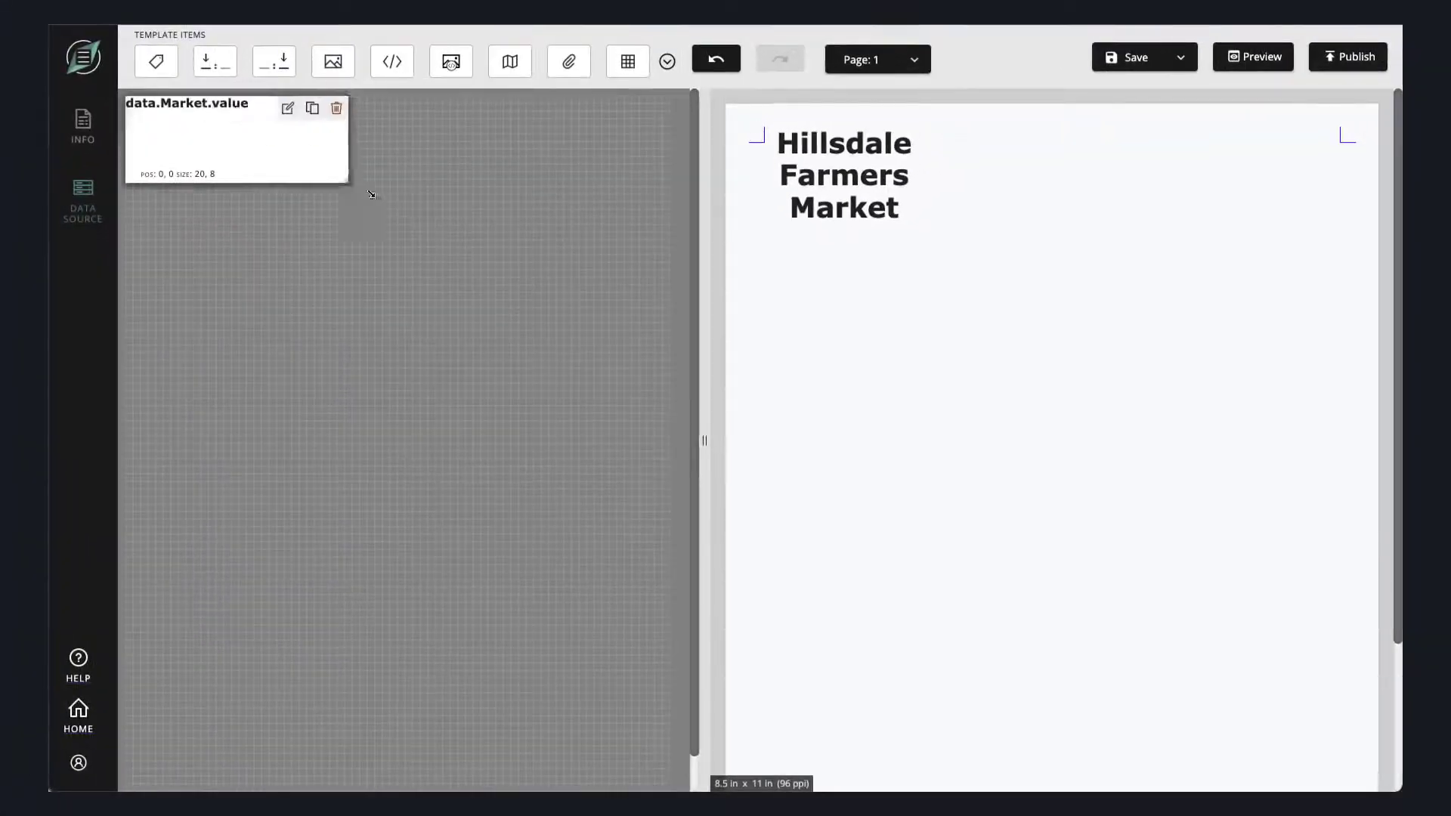
pyautogui.moveTo(663, 263); pyautogui.dragTo(670, 260)
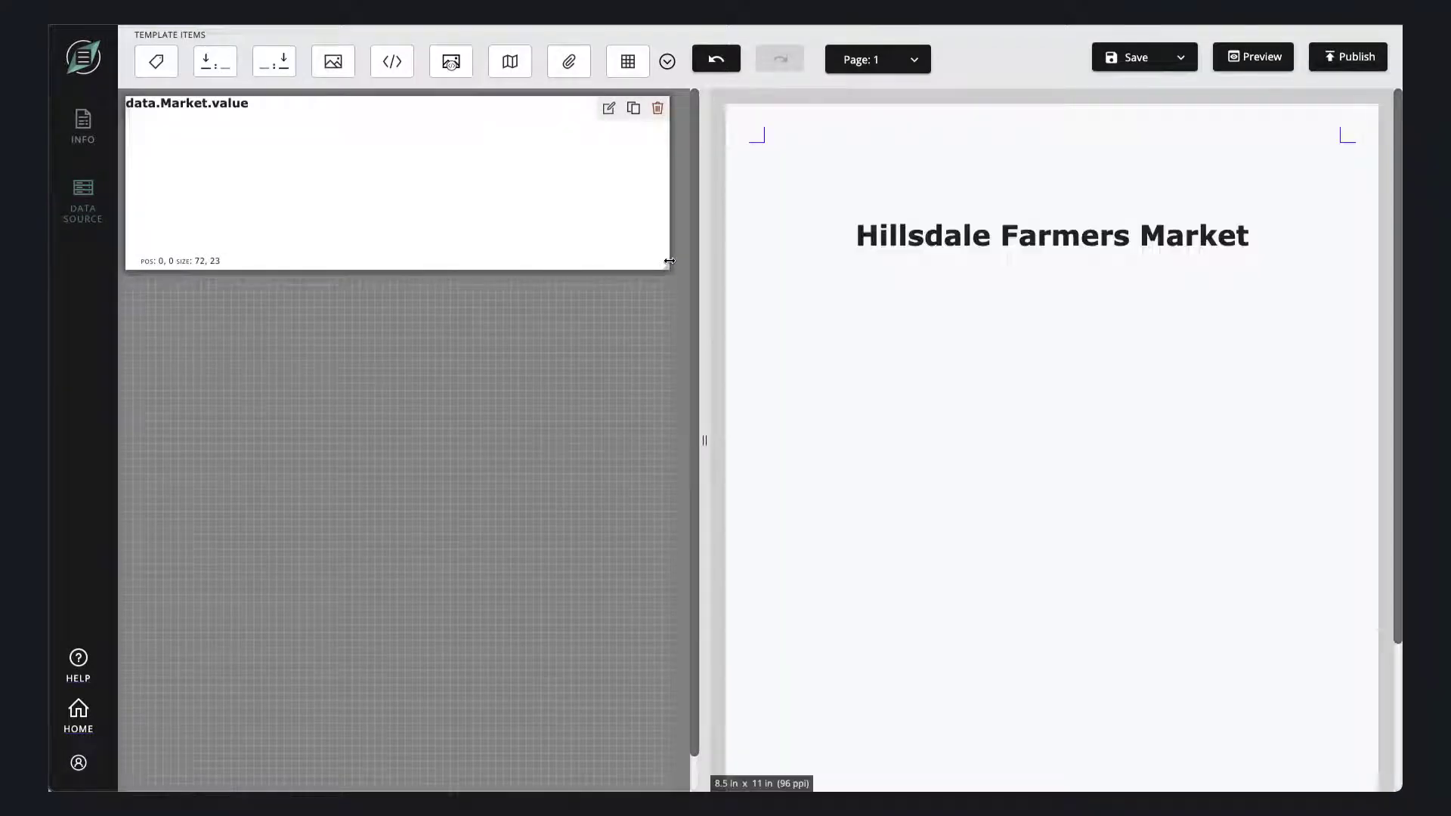
pyautogui.moveTo(269, 269); pyautogui.dragTo(269, 270)
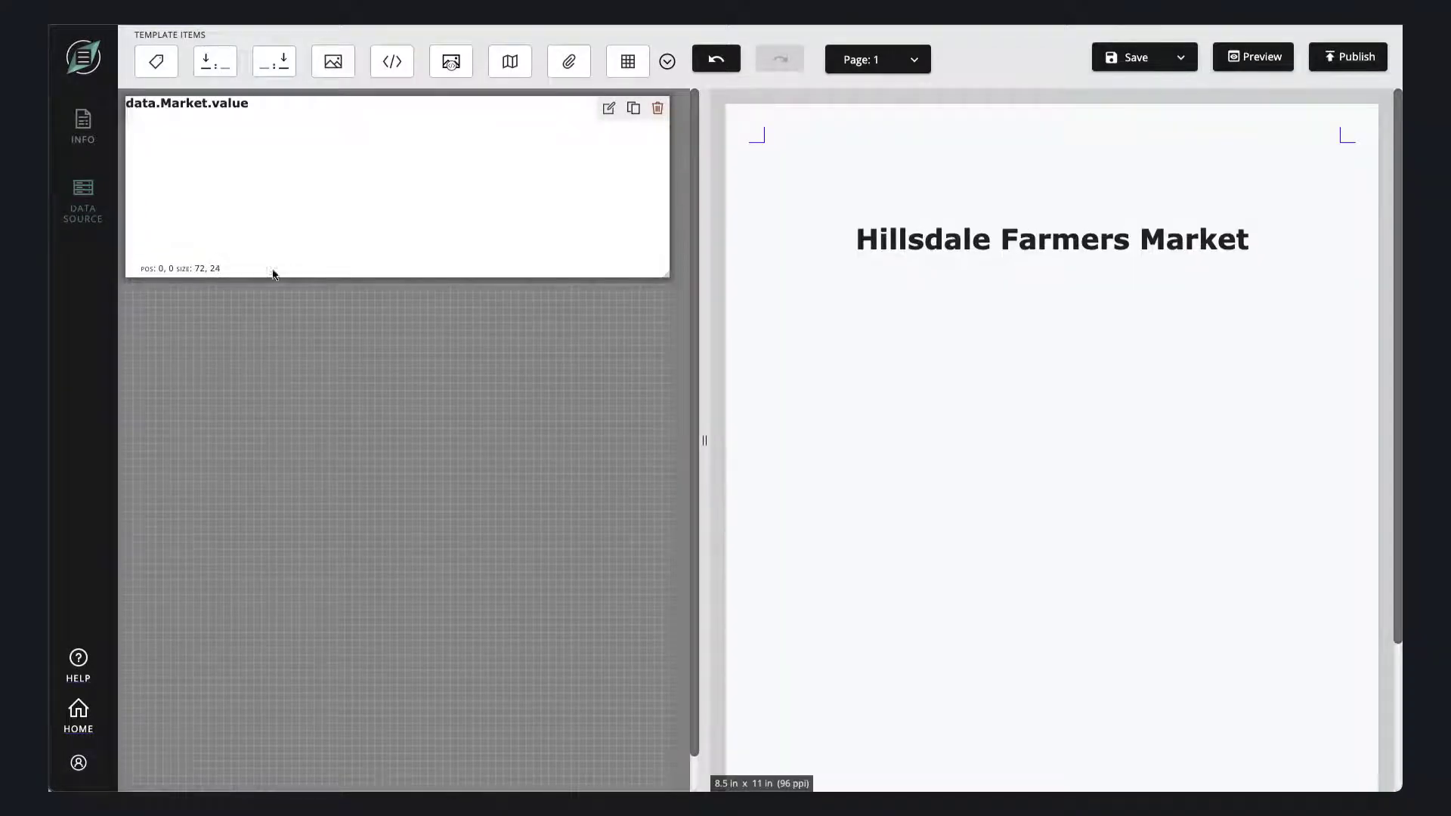
# - Place a field value item at position 0, 24 below the Market title, showing Open_Dates centered horizontally and vertically
pyautogui.moveTo(279, 62); pyautogui.dragTo(148, 304)
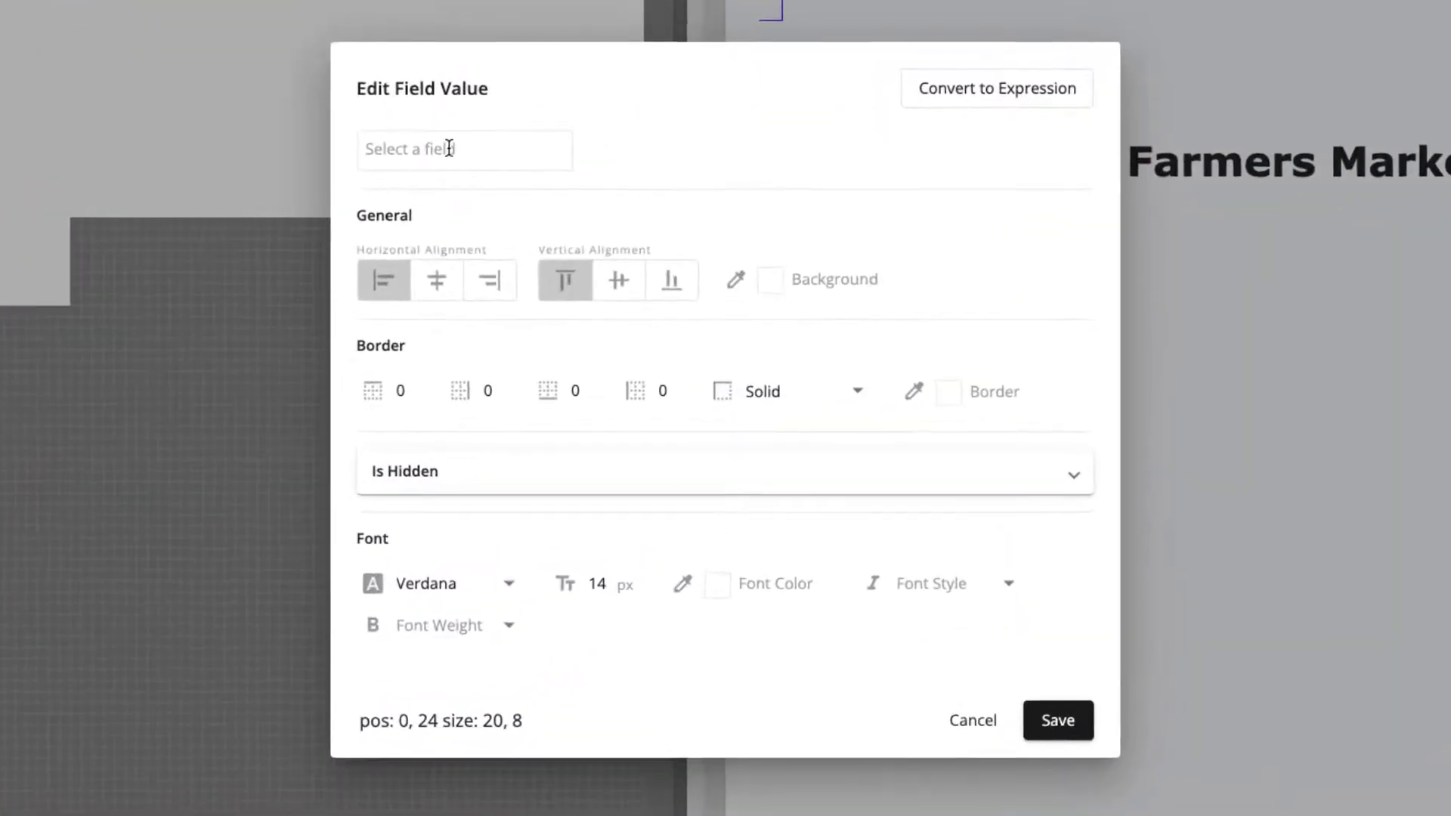
pyautogui.click(449, 148)
pyautogui.scroll(-3, 563, 269)
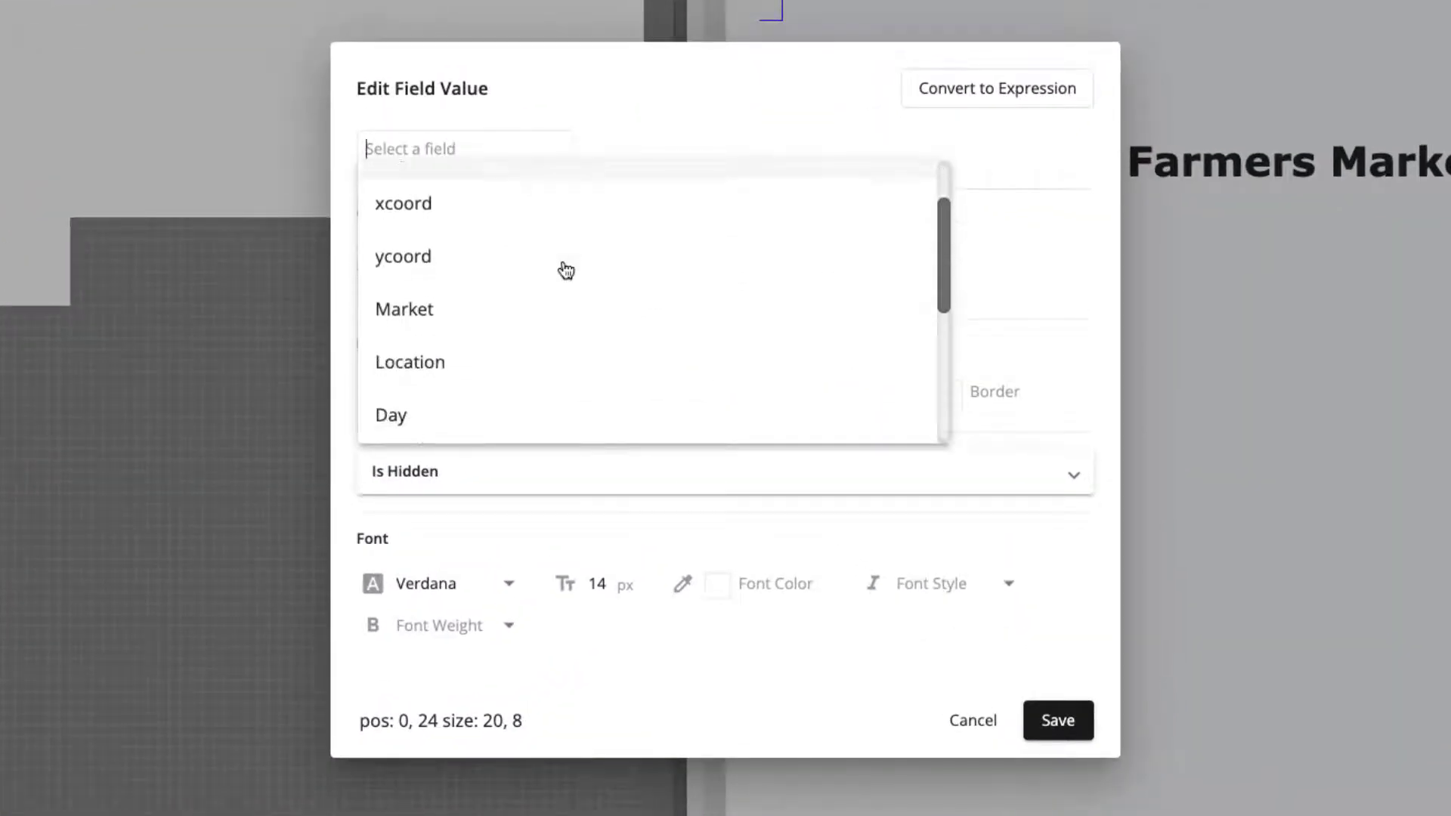
pyautogui.scroll(-2, 565, 270)
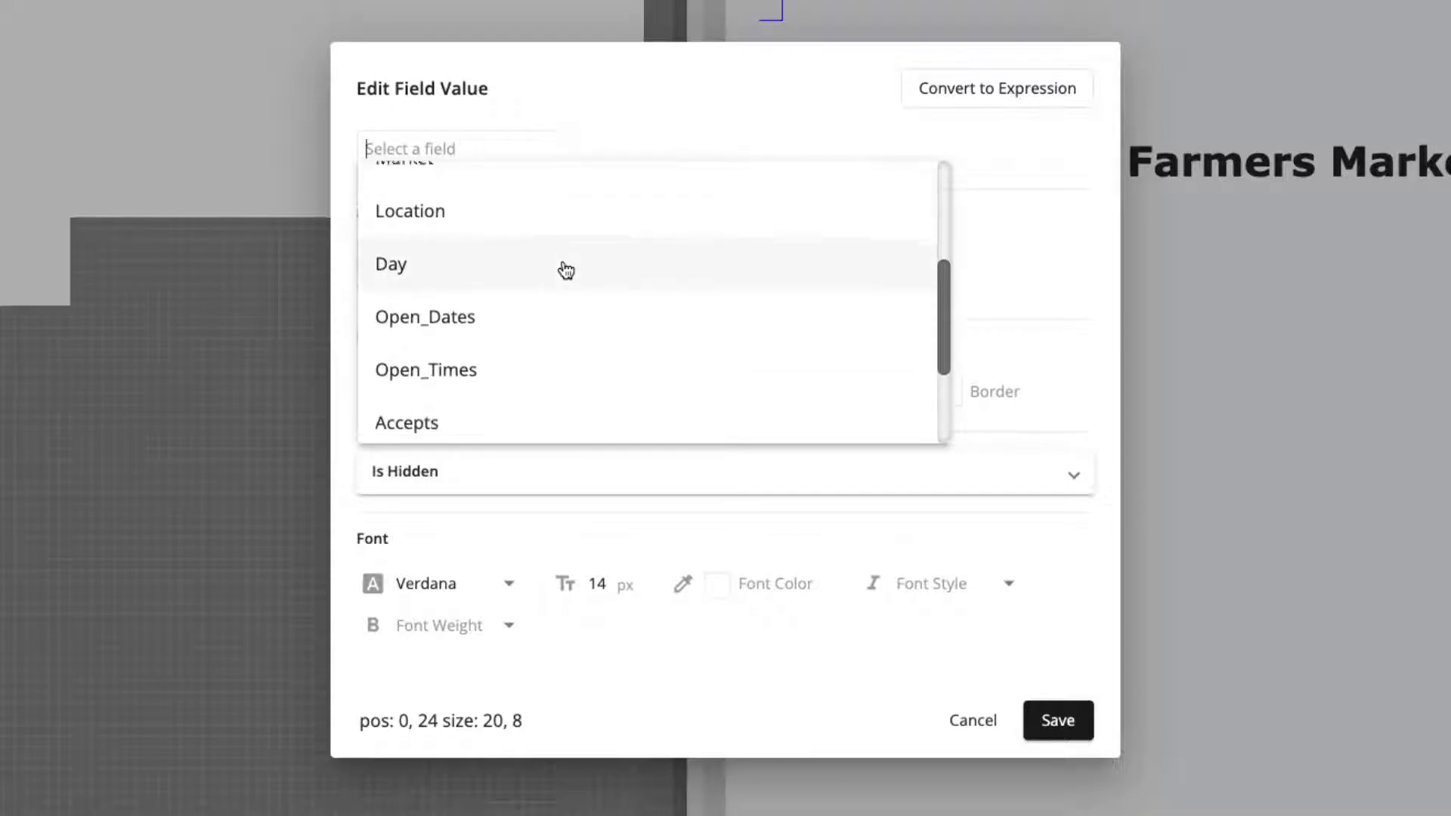
pyautogui.click(465, 292)
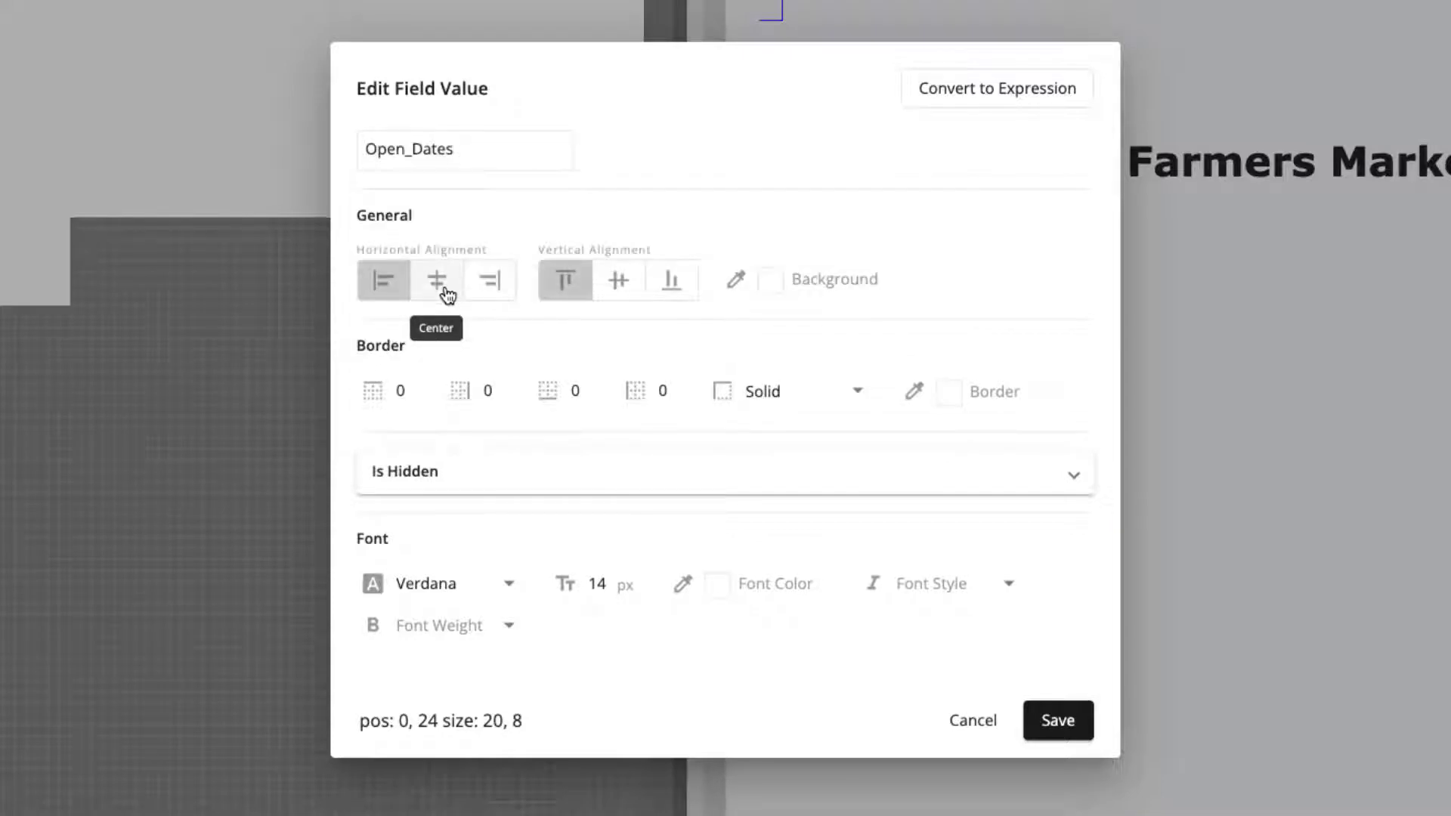
pyautogui.click(443, 291)
pyautogui.click(614, 285)
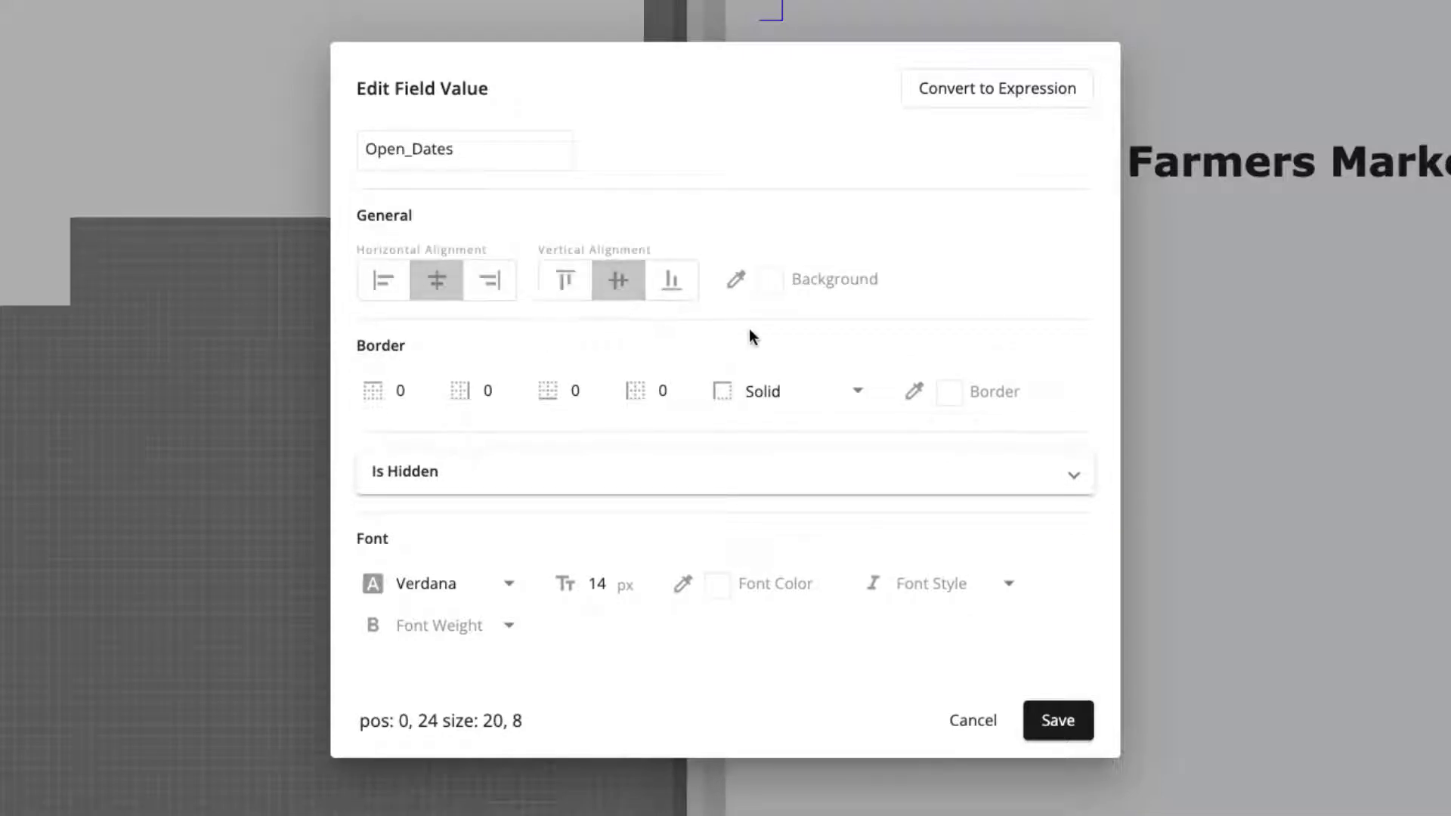
# - Give the Open_Dates item a golden yellow background, #ffc229
pyautogui.click(774, 283)
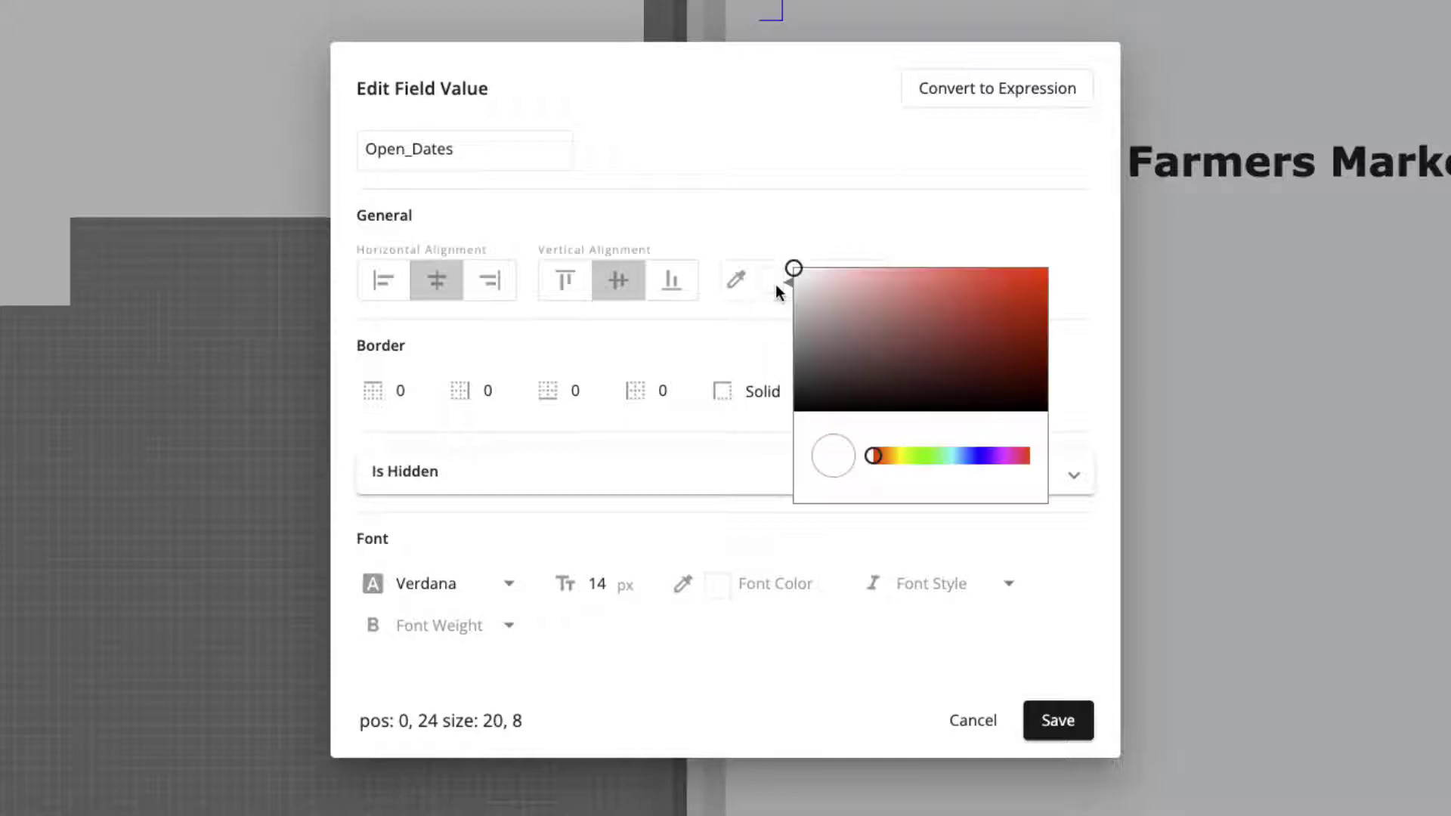
pyautogui.click(894, 456)
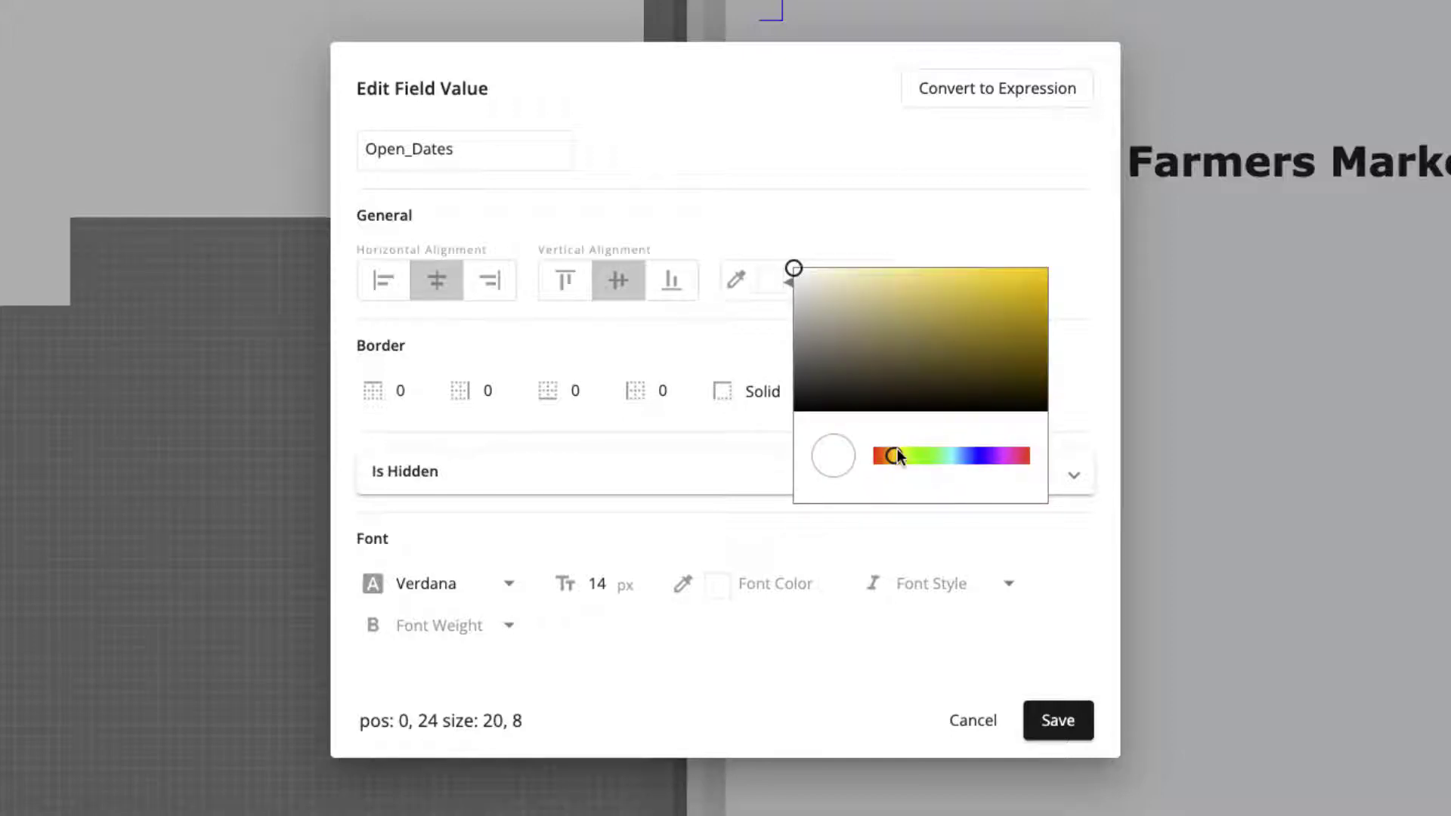
pyautogui.moveTo(897, 450); pyautogui.dragTo(892, 450)
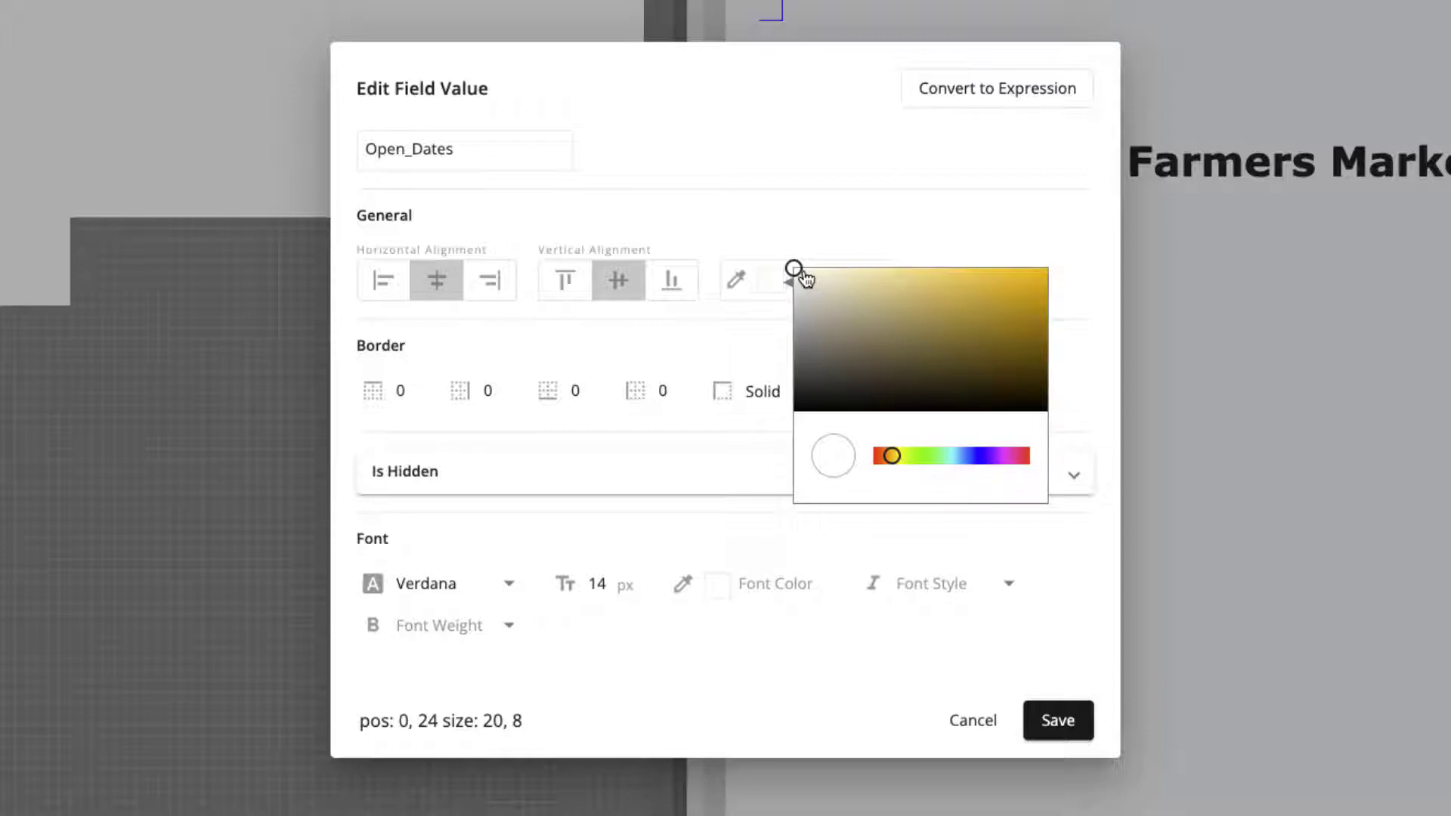
pyautogui.moveTo(803, 275); pyautogui.dragTo(1010, 276)
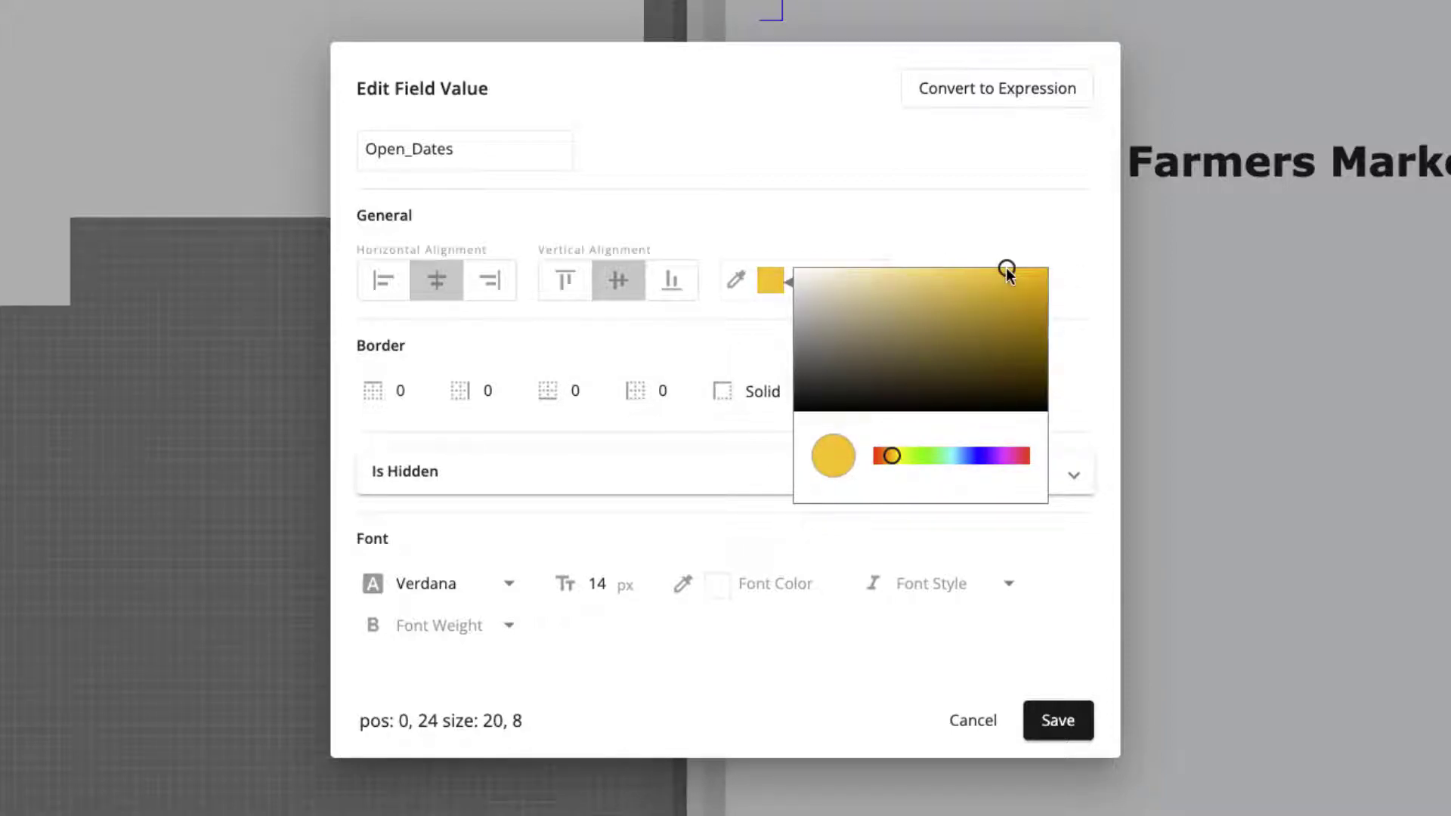
pyautogui.click(923, 229)
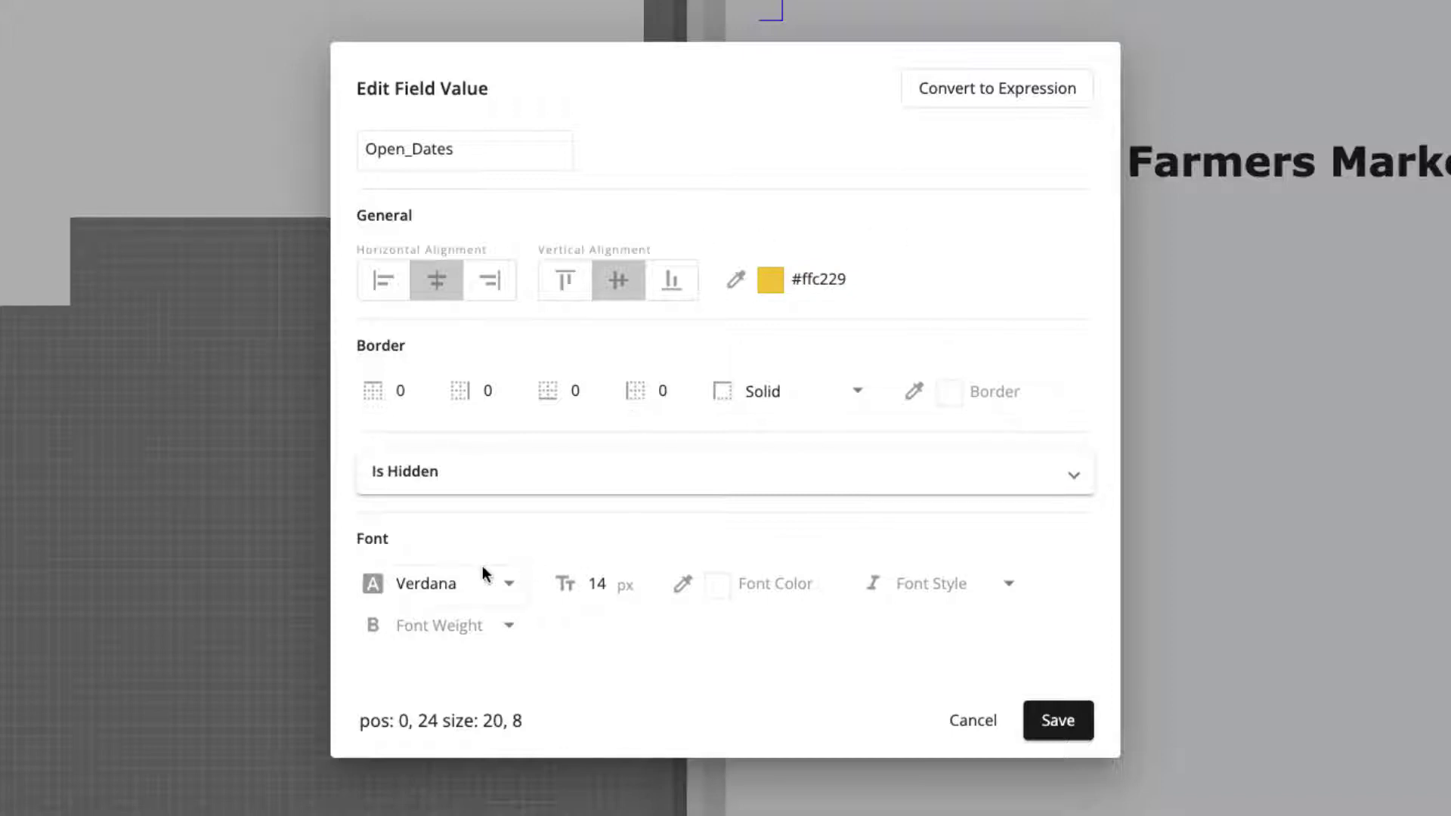
# - Set the Open_Dates item's font size to 20 px and its font color to white
pyautogui.doubleClick(600, 583)
pyautogui.write('20')
pyautogui.click(721, 587)
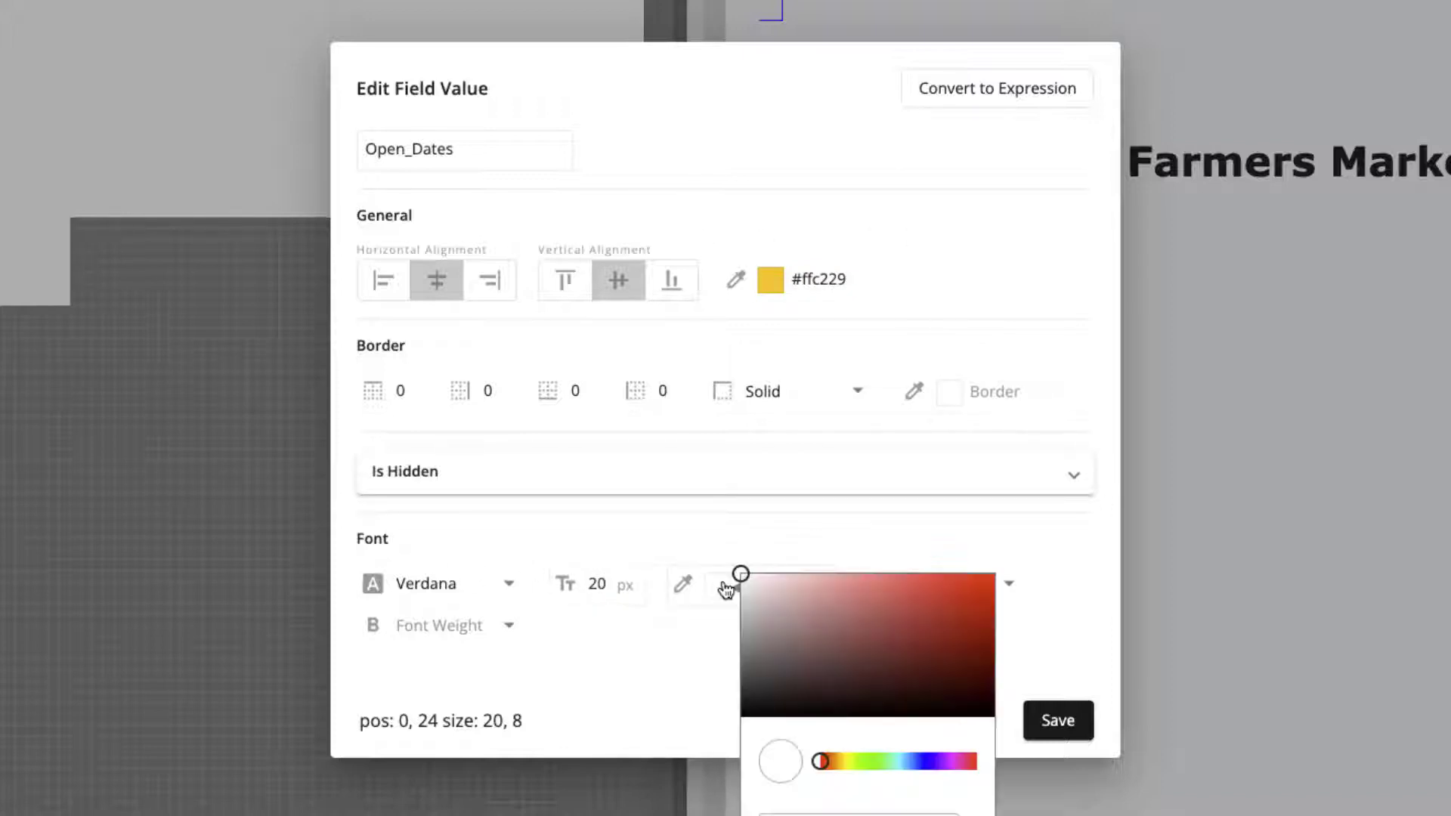
pyautogui.moveTo(740, 576); pyautogui.dragTo(726, 733)
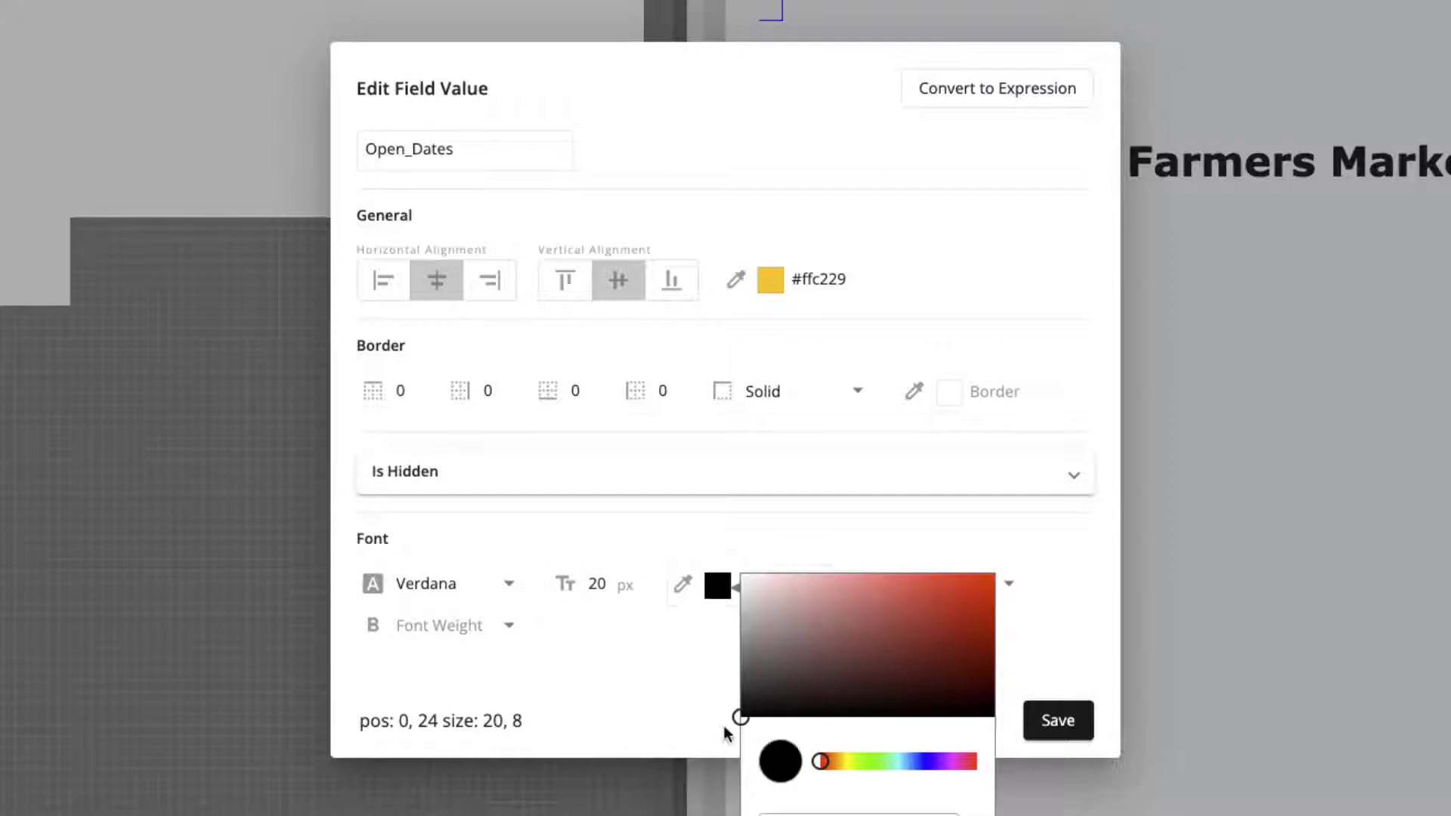
pyautogui.click(668, 668)
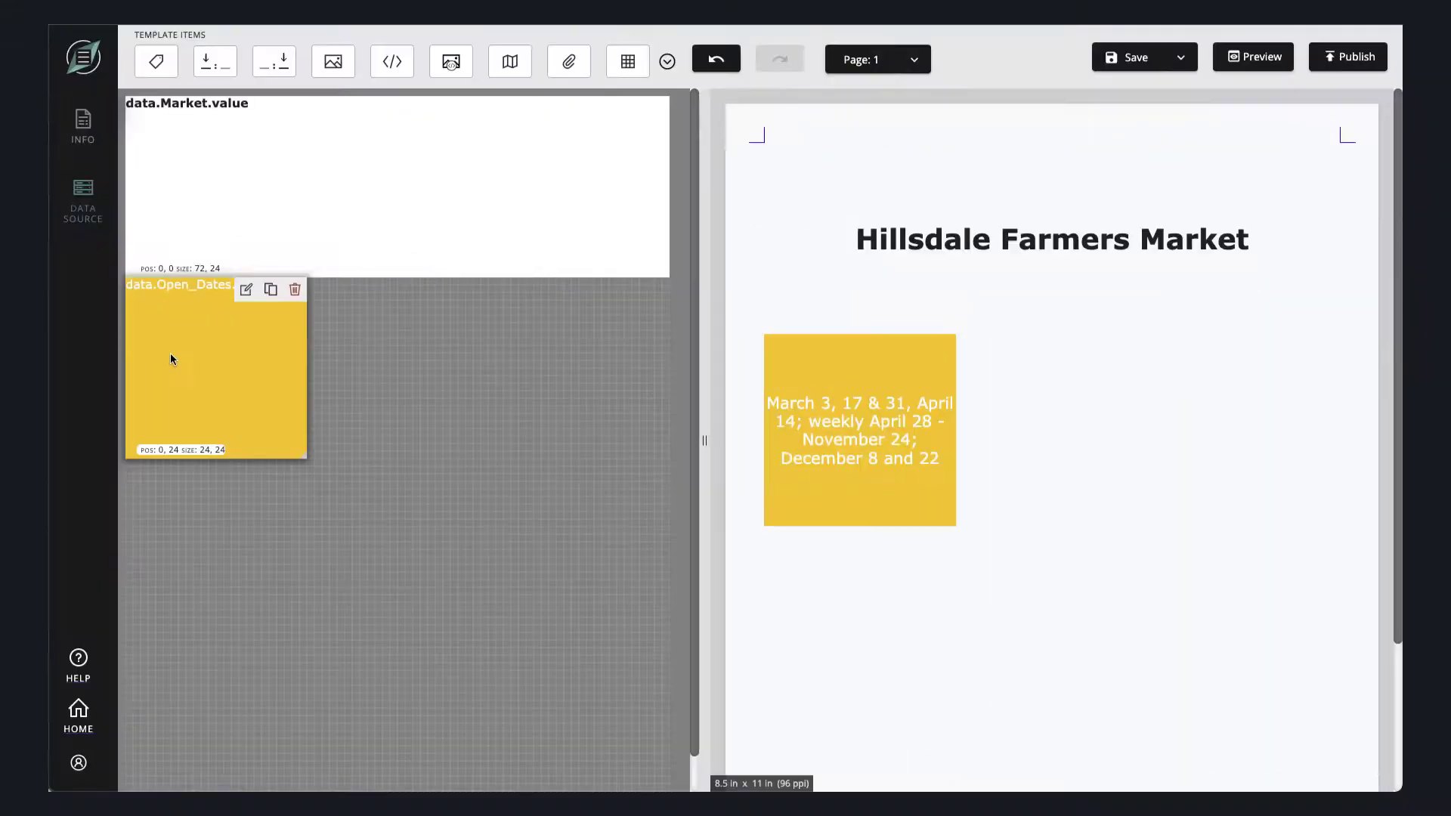
# - Duplicate the yellow Open_Dates block and switch the copy at position 0, 49 to the Day field
pyautogui.click(271, 291)
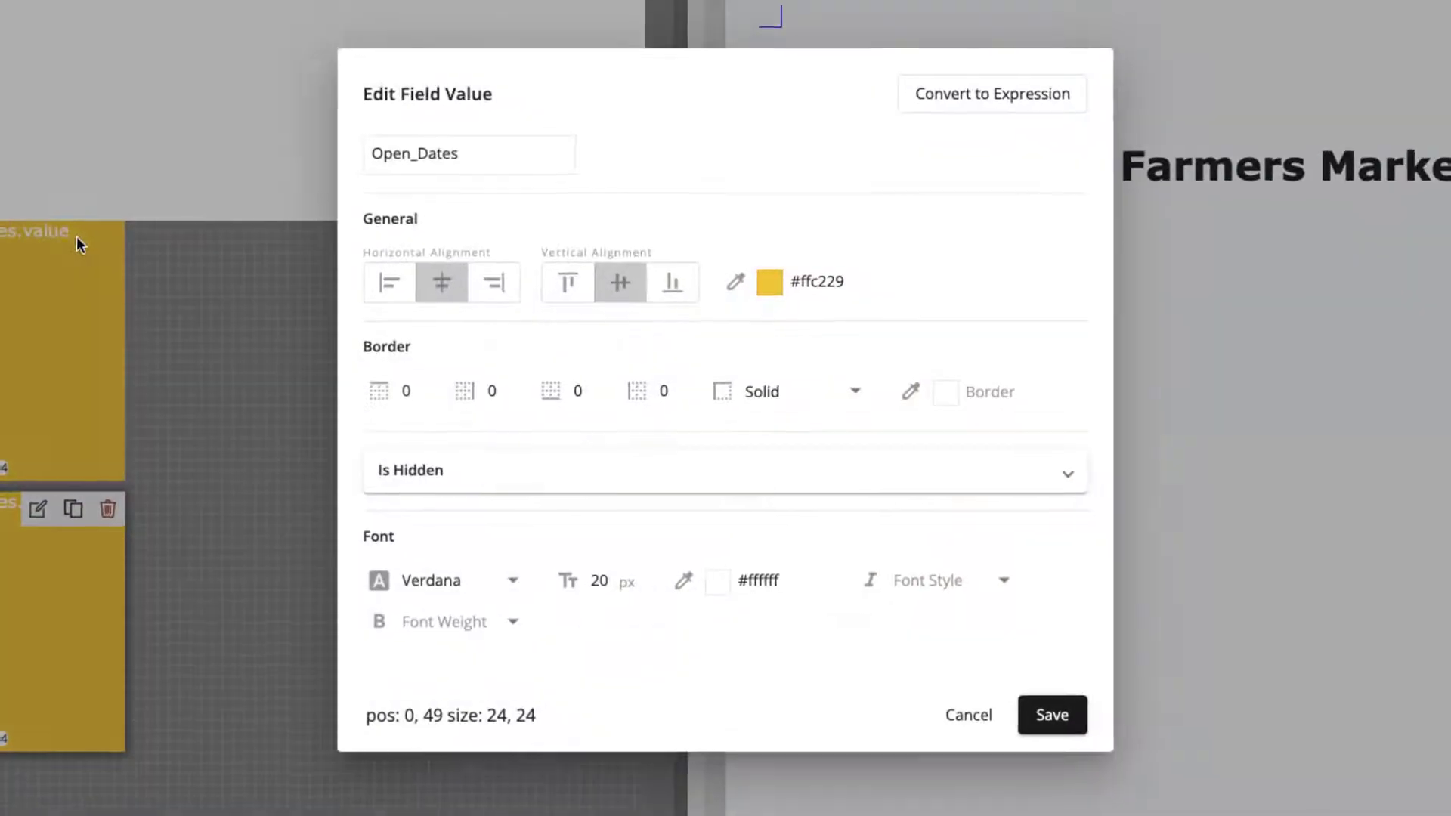
pyautogui.click(468, 153)
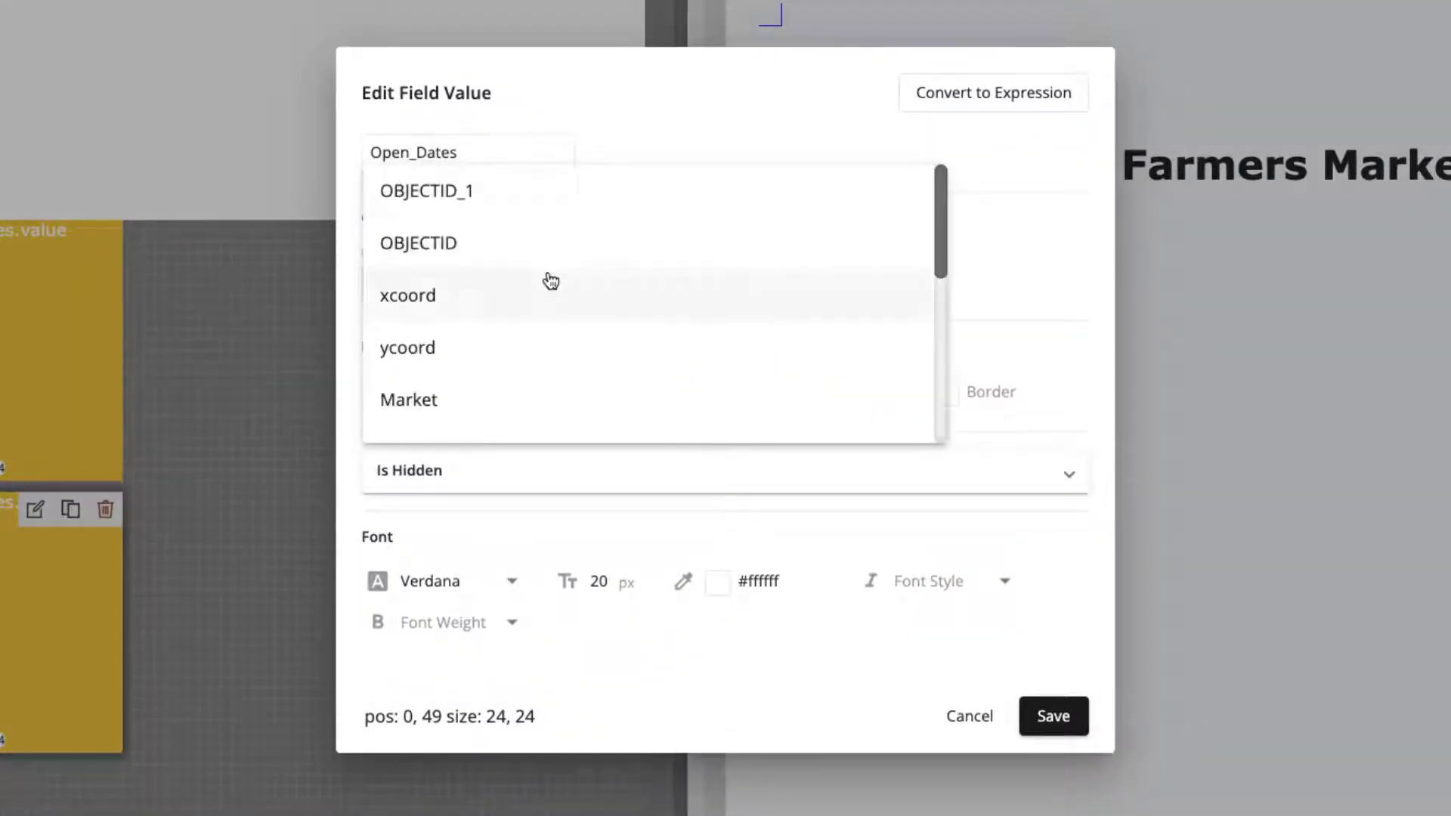
pyautogui.scroll(-3, 551, 279)
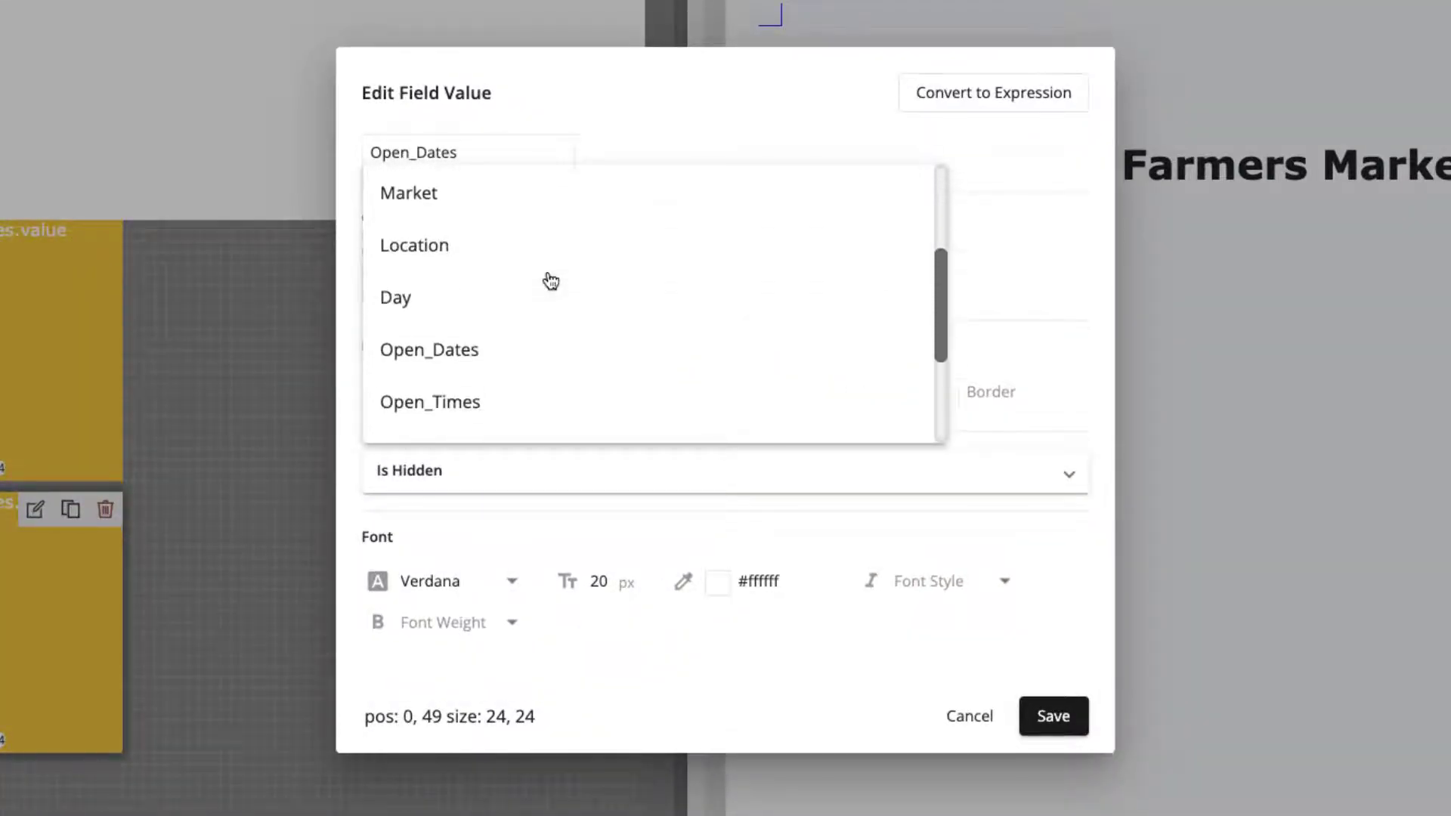
pyautogui.click(420, 301)
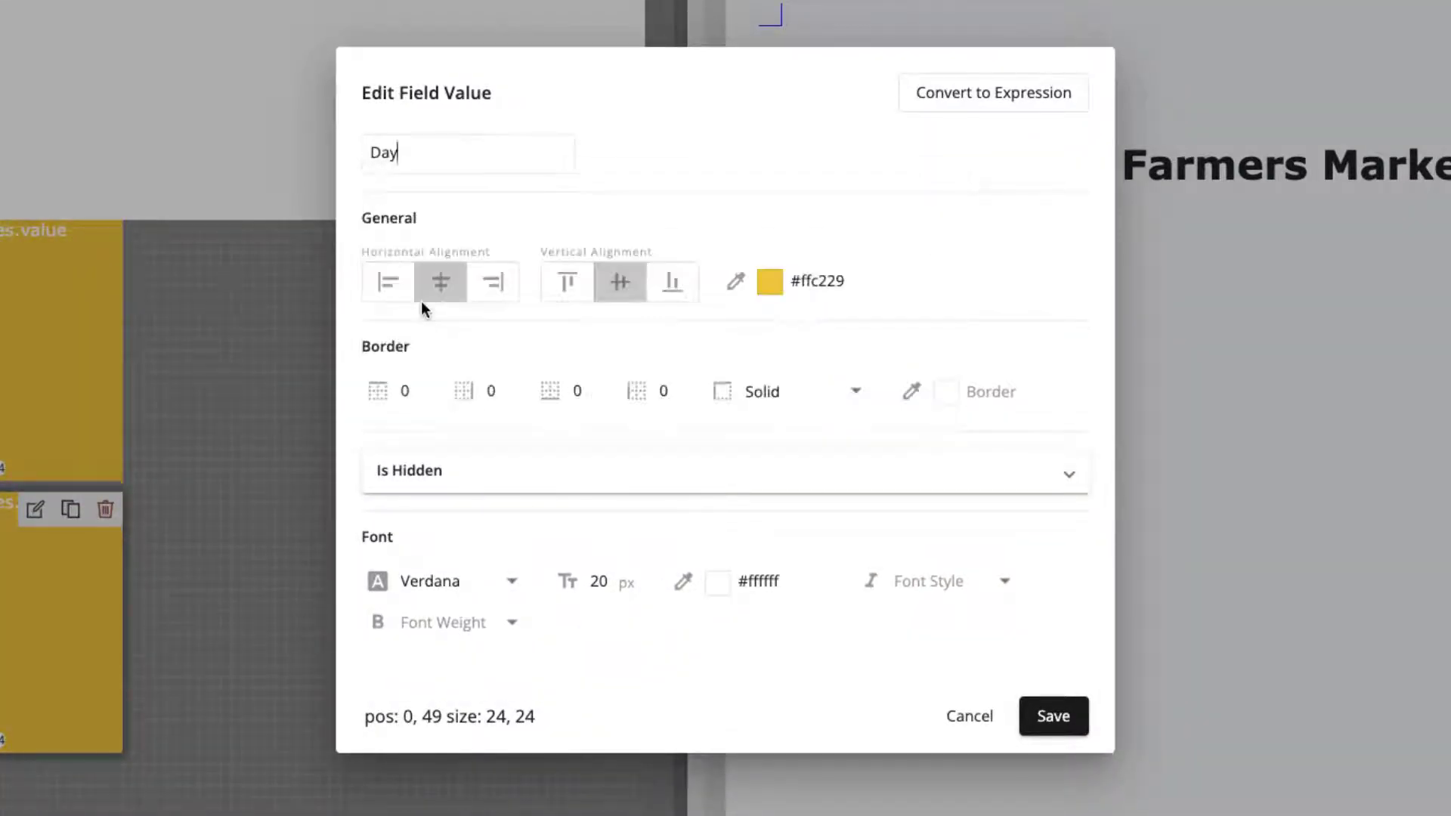
# - Change the Day item's background color to light green, #bdfe92
pyautogui.click(785, 301)
pyautogui.click(911, 455)
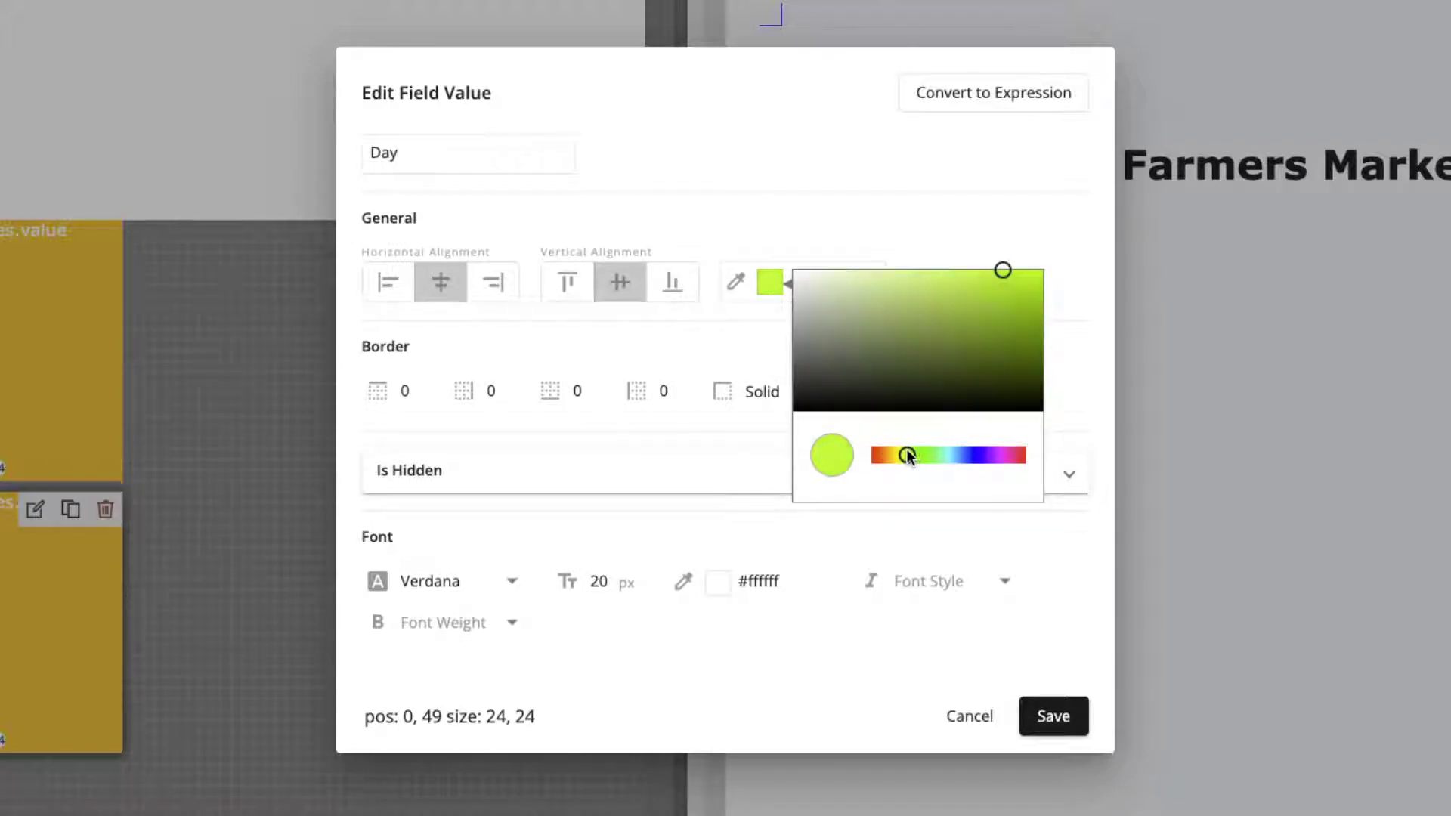
pyautogui.moveTo(907, 453); pyautogui.dragTo(913, 454)
pyautogui.moveTo(1004, 274); pyautogui.dragTo(901, 278)
pyautogui.click(944, 241)
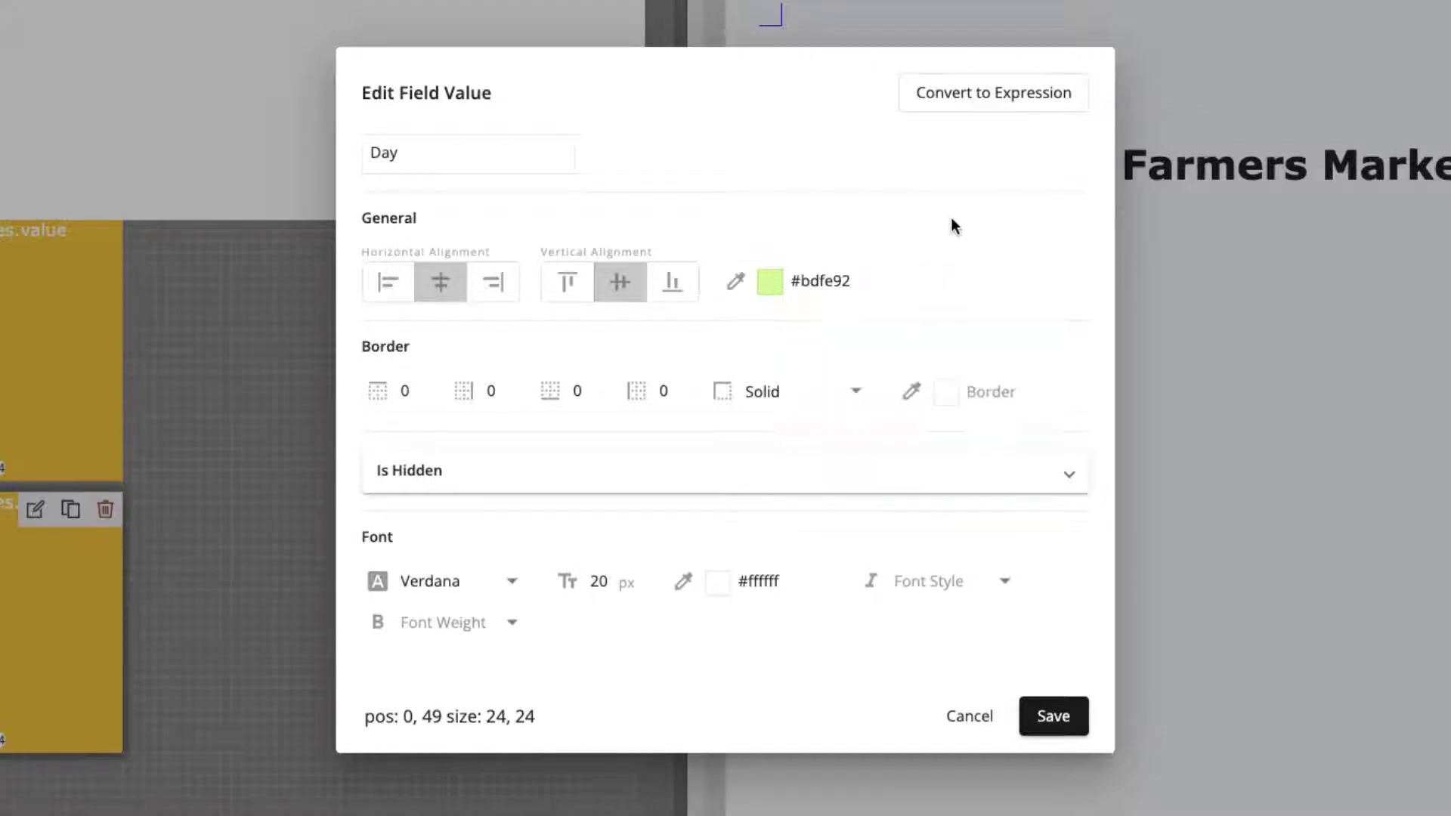
# - Set the Day item's font color to black, #000000, and move the block to position 48, 24
pyautogui.click(719, 584)
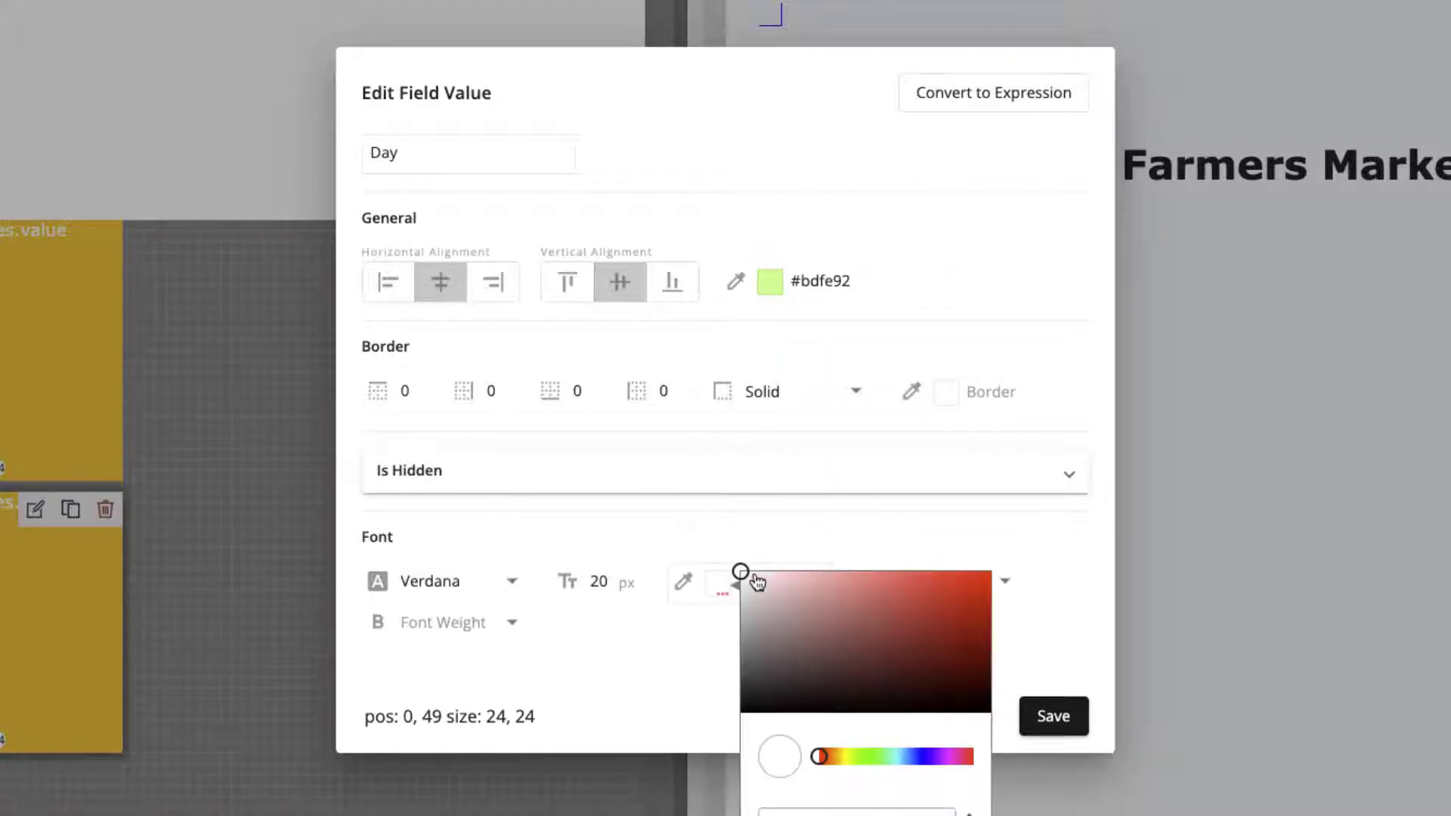
pyautogui.moveTo(740, 576); pyautogui.dragTo(736, 742)
pyautogui.click(675, 687)
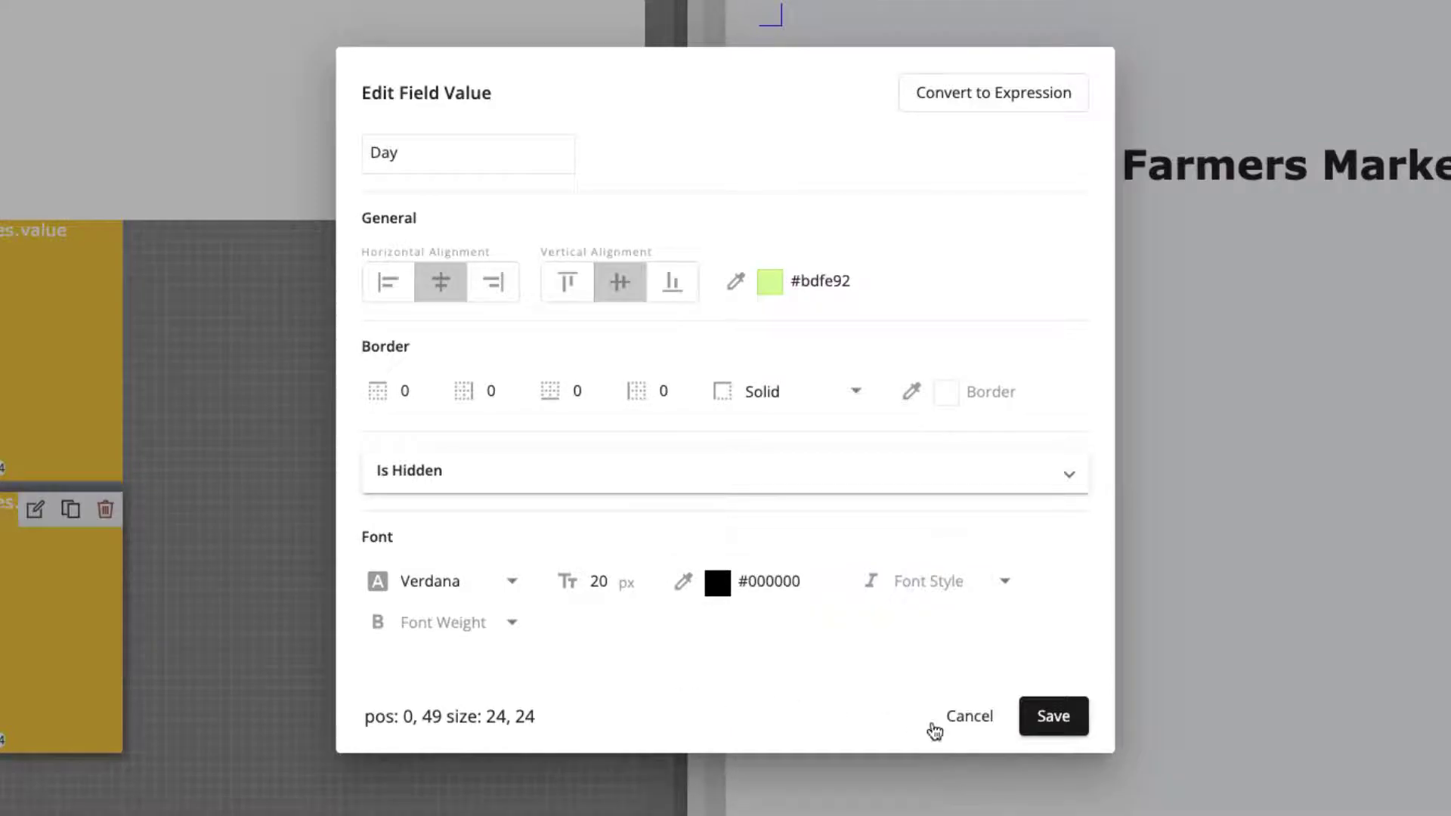
pyautogui.click(1051, 728)
pyautogui.moveTo(237, 582); pyautogui.dragTo(604, 391)
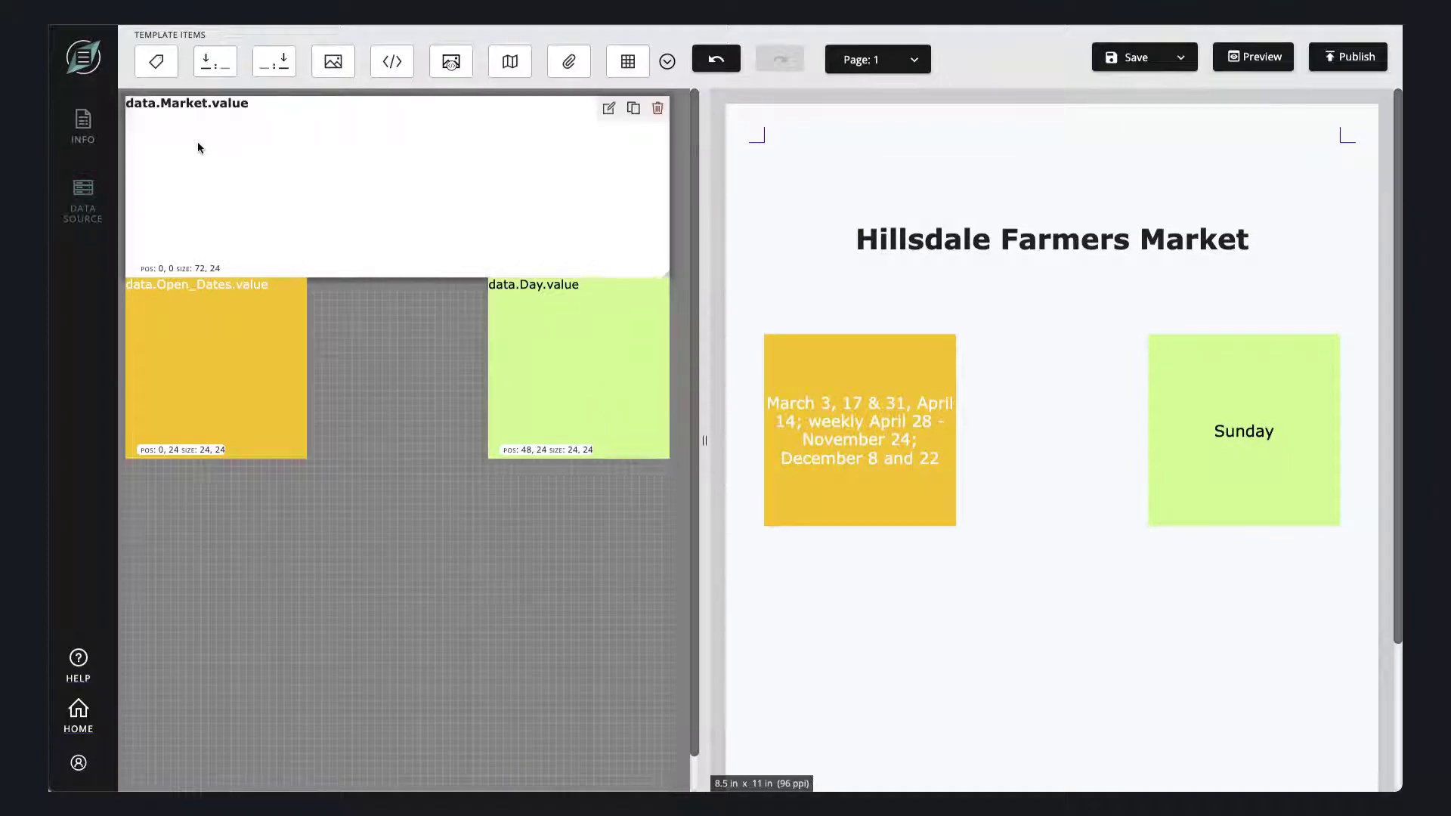
# - Add a label reading "Choose Local" at position 24, 24, beside the Open_Dates block, centered horizontally and vertically
pyautogui.moveTo(157, 61); pyautogui.dragTo(322, 290)
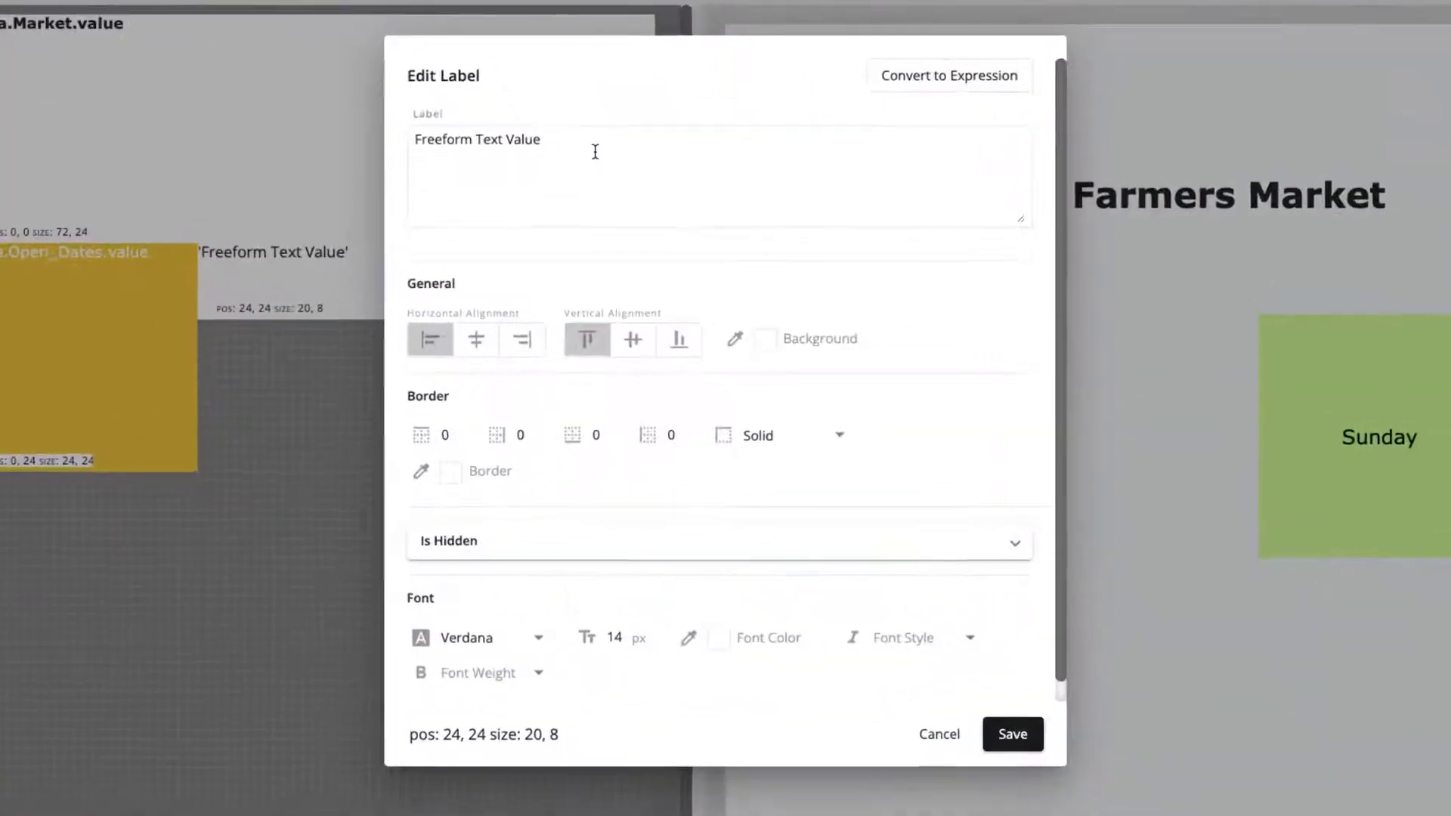
pyautogui.write('Choo')
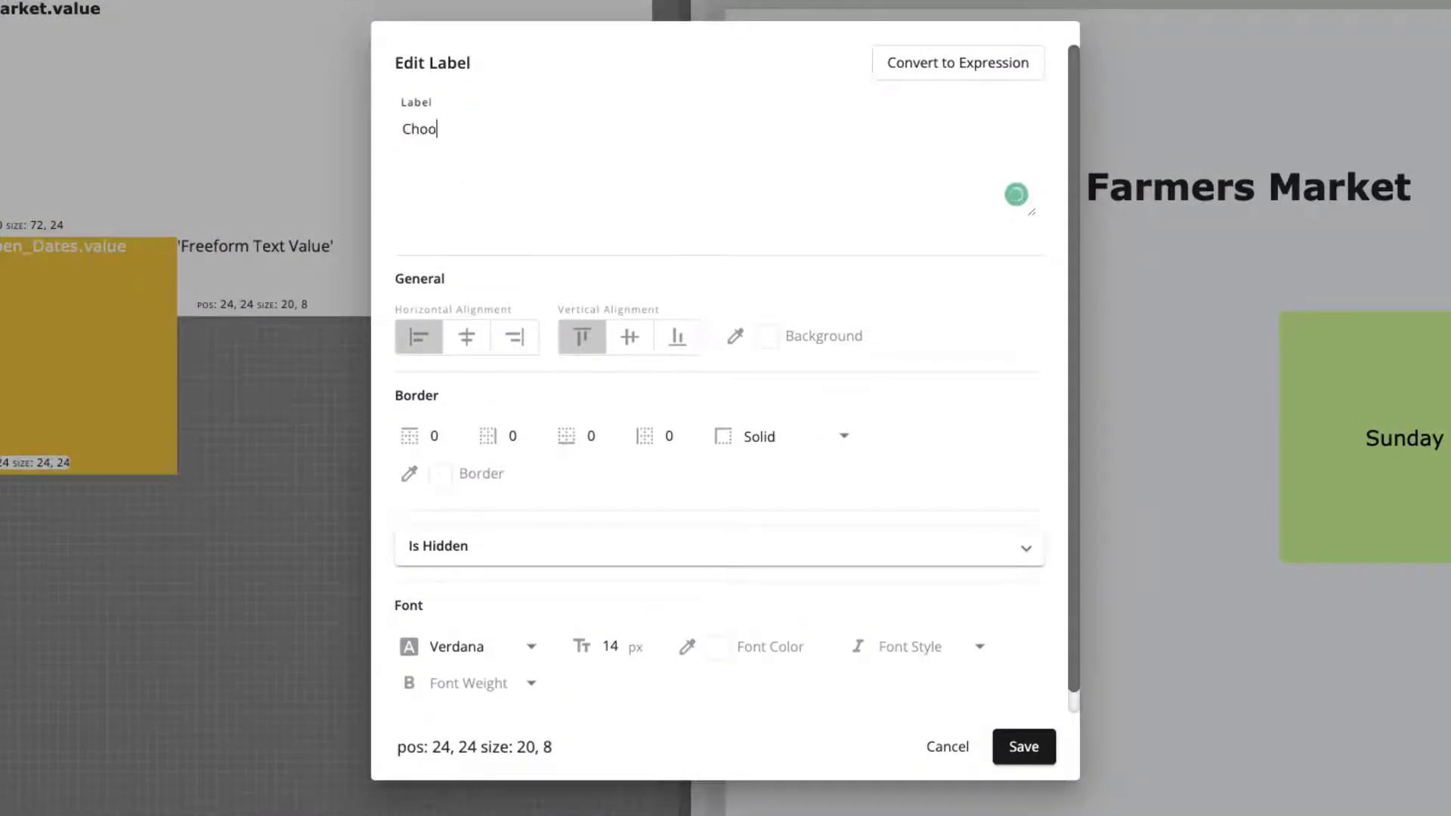
pyautogui.write('se Local')
pyautogui.click(466, 337)
pyautogui.click(638, 341)
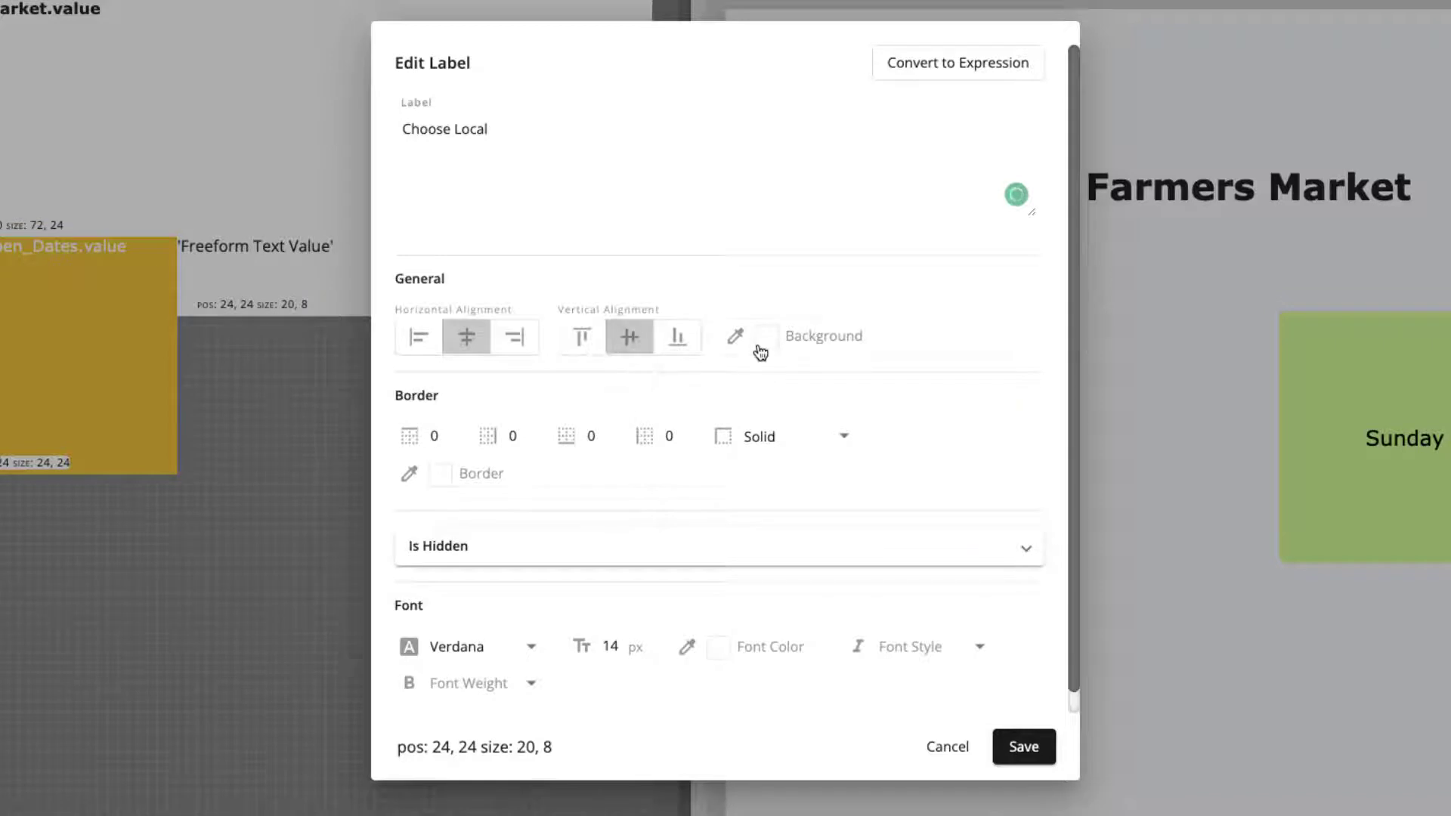
# - Style the Choose Local label with a light gray #d2d2d2 background and 20 px font, and enlarge it to 24 by 24
pyautogui.click(766, 337)
pyautogui.moveTo(792, 327)
pyautogui.mouseDown()
pyautogui.moveTo(782, 382)
pyautogui.moveTo(778, 348)
pyautogui.mouseUp()
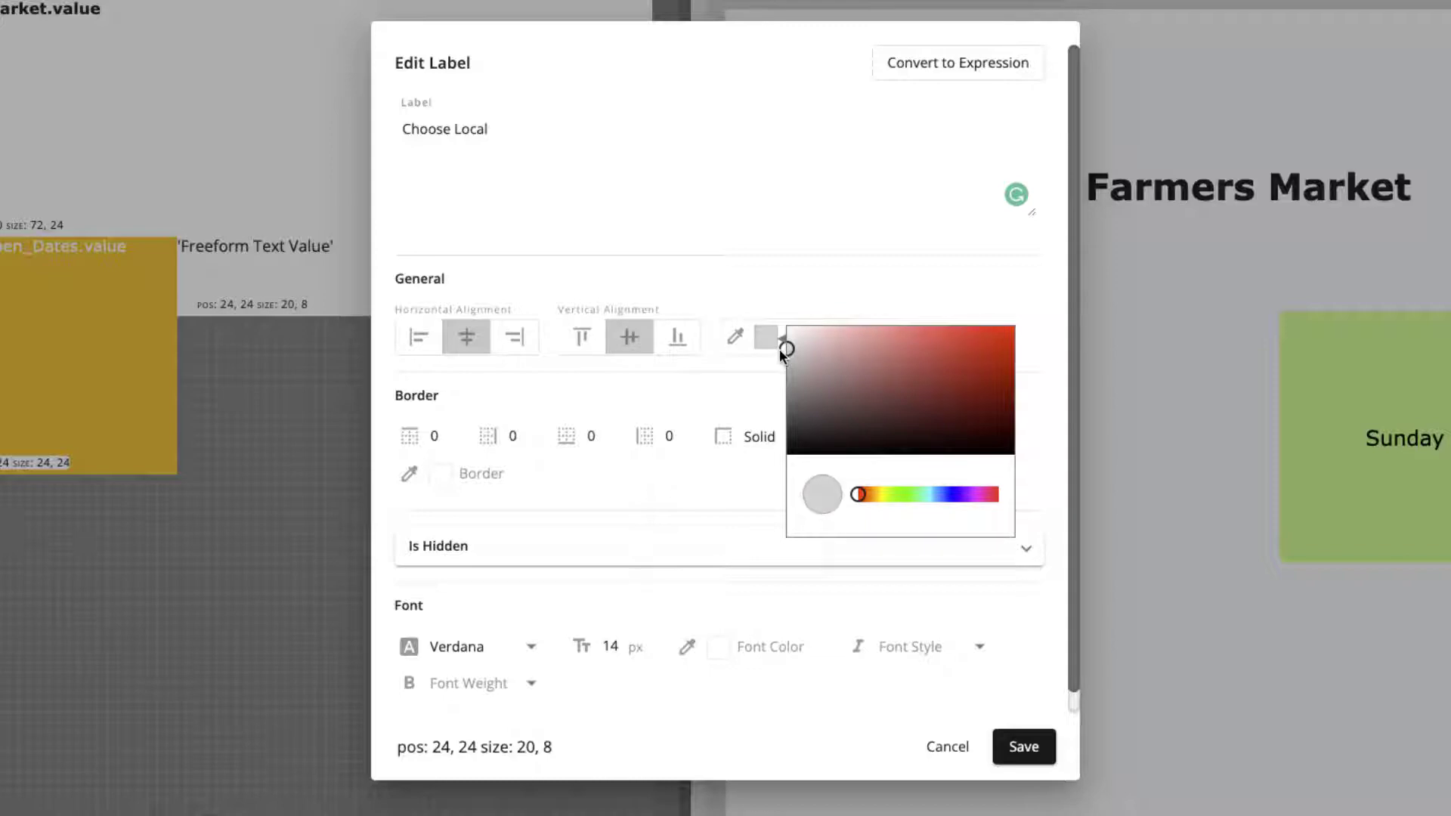
pyautogui.doubleClick(614, 642)
pyautogui.write('2')
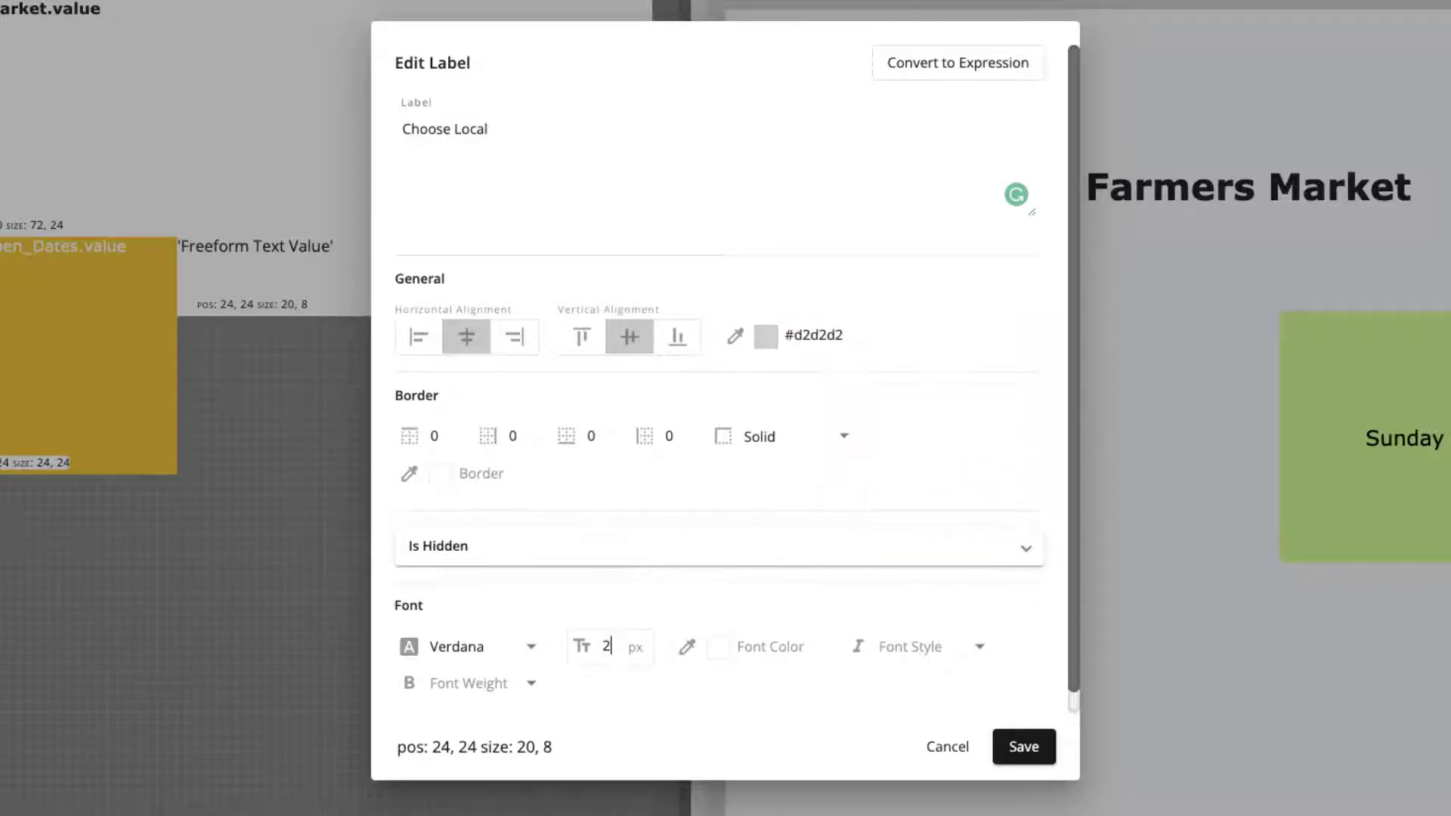
pyautogui.write('0')
pyautogui.click(1023, 746)
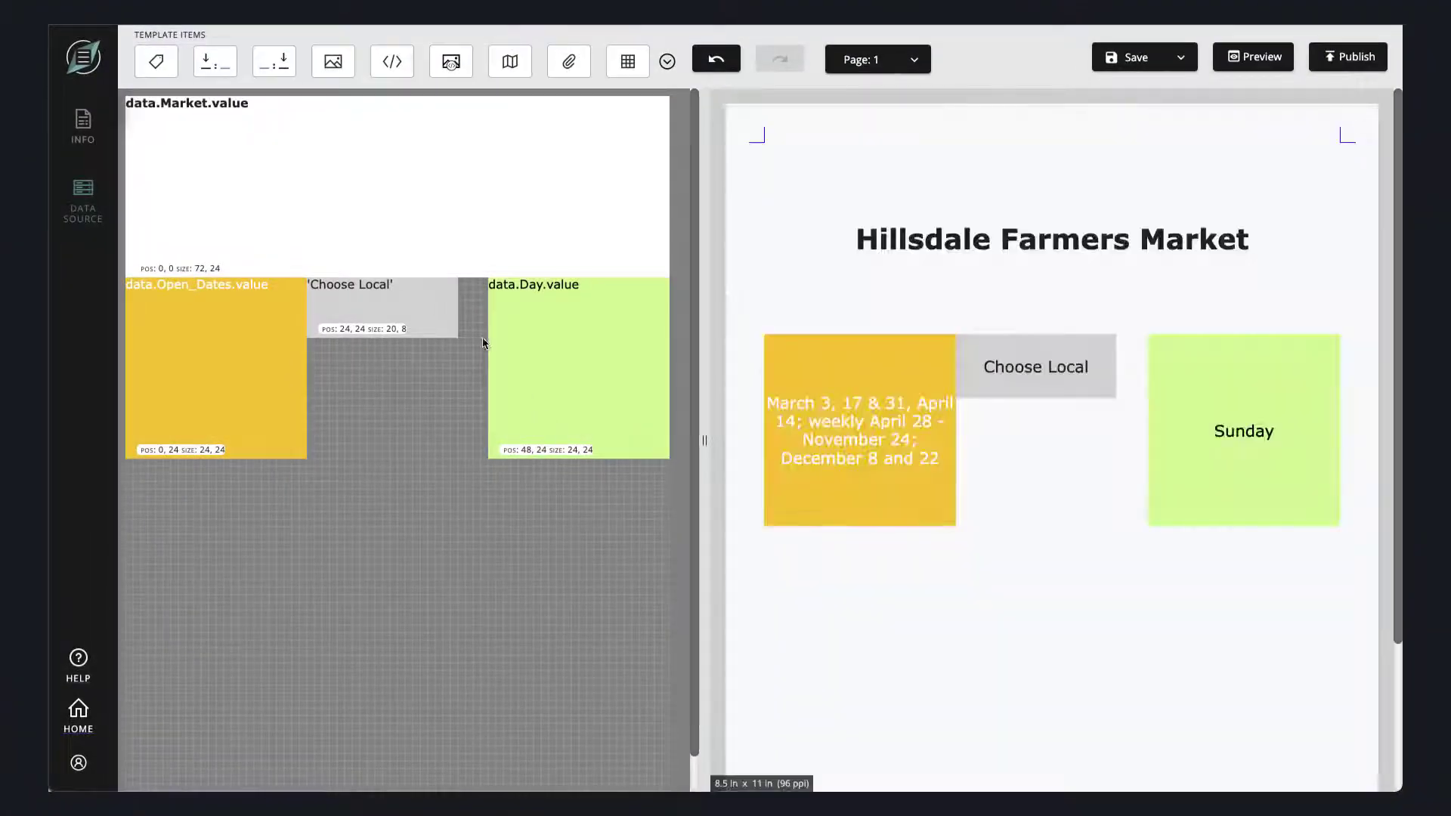
pyautogui.moveTo(458, 337); pyautogui.dragTo(487, 455)
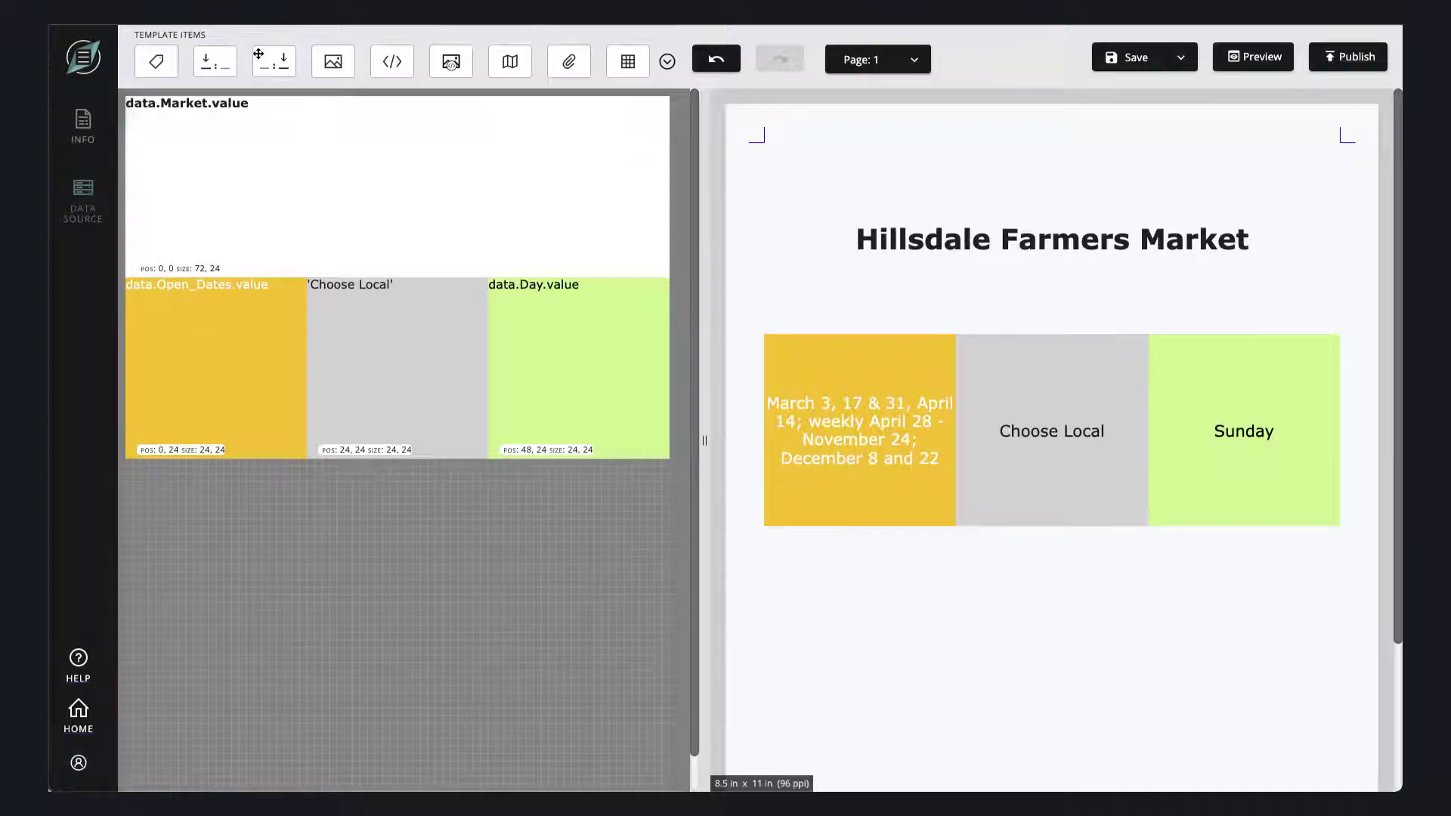
# - Duplicate the yellow Open_Dates block and switch the copy below it to the Accepts field
pyautogui.click(271, 292)
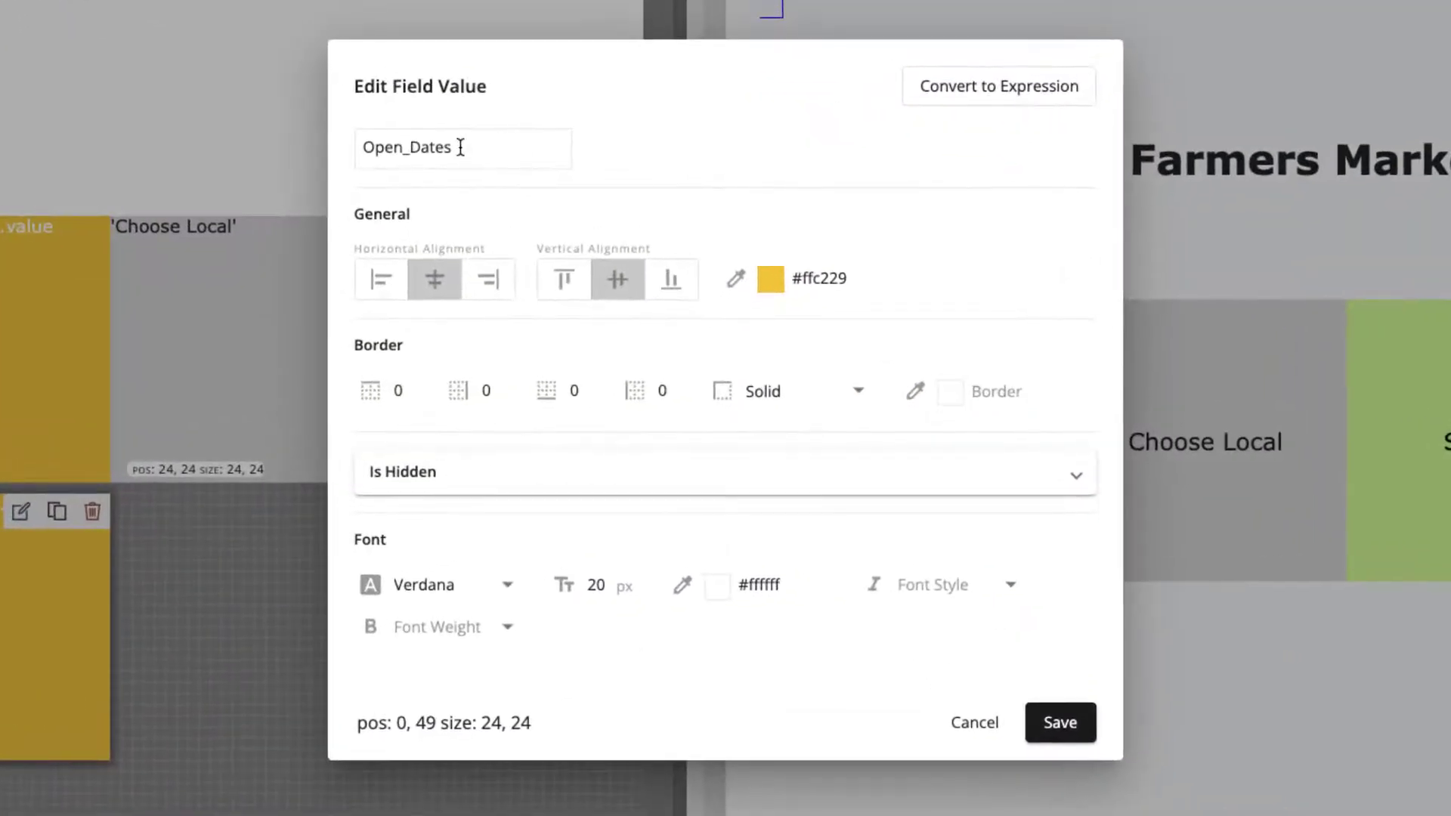
pyautogui.click(461, 147)
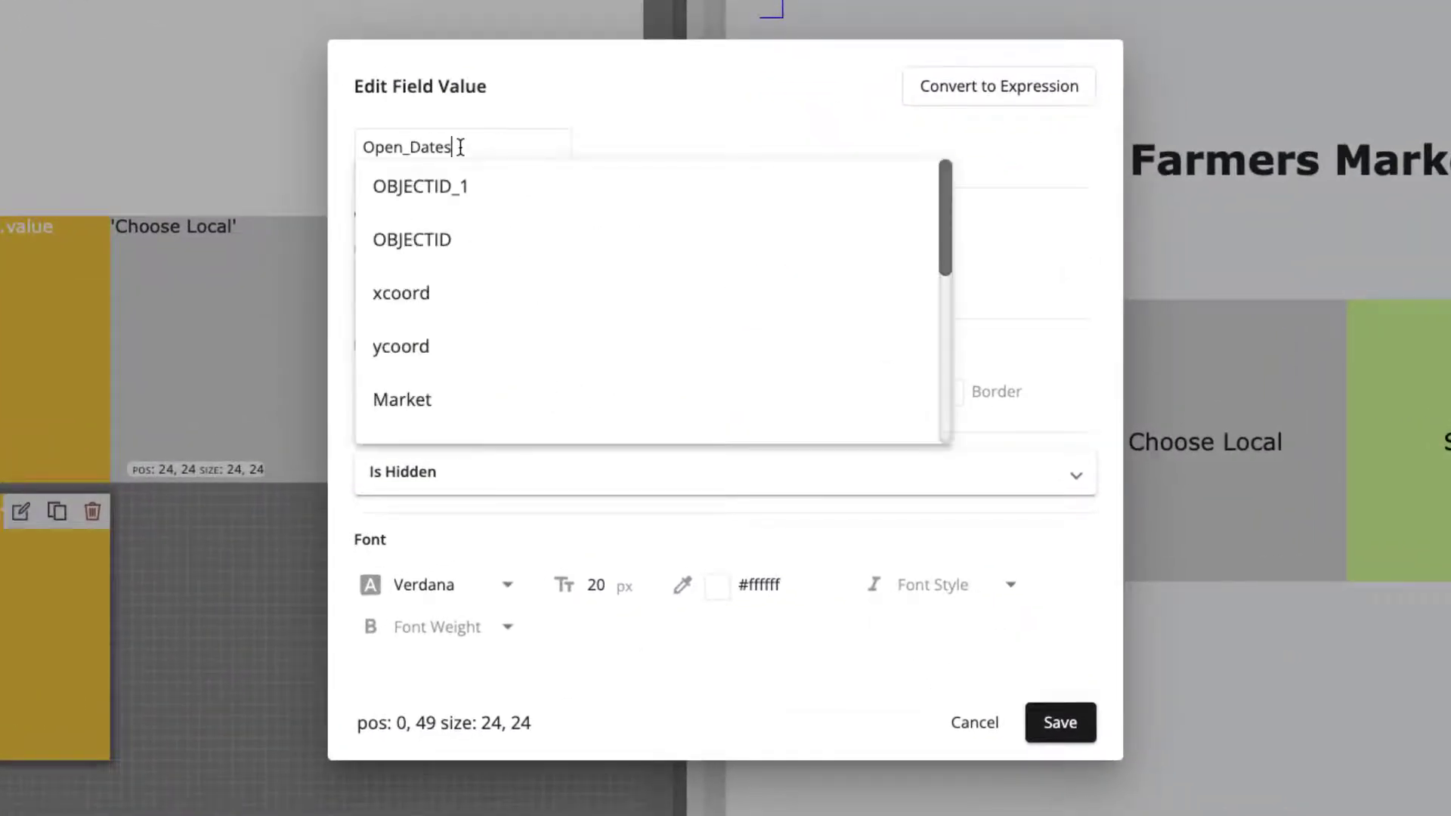
pyautogui.scroll(-4, 518, 327)
pyautogui.scroll(-2, 522, 318)
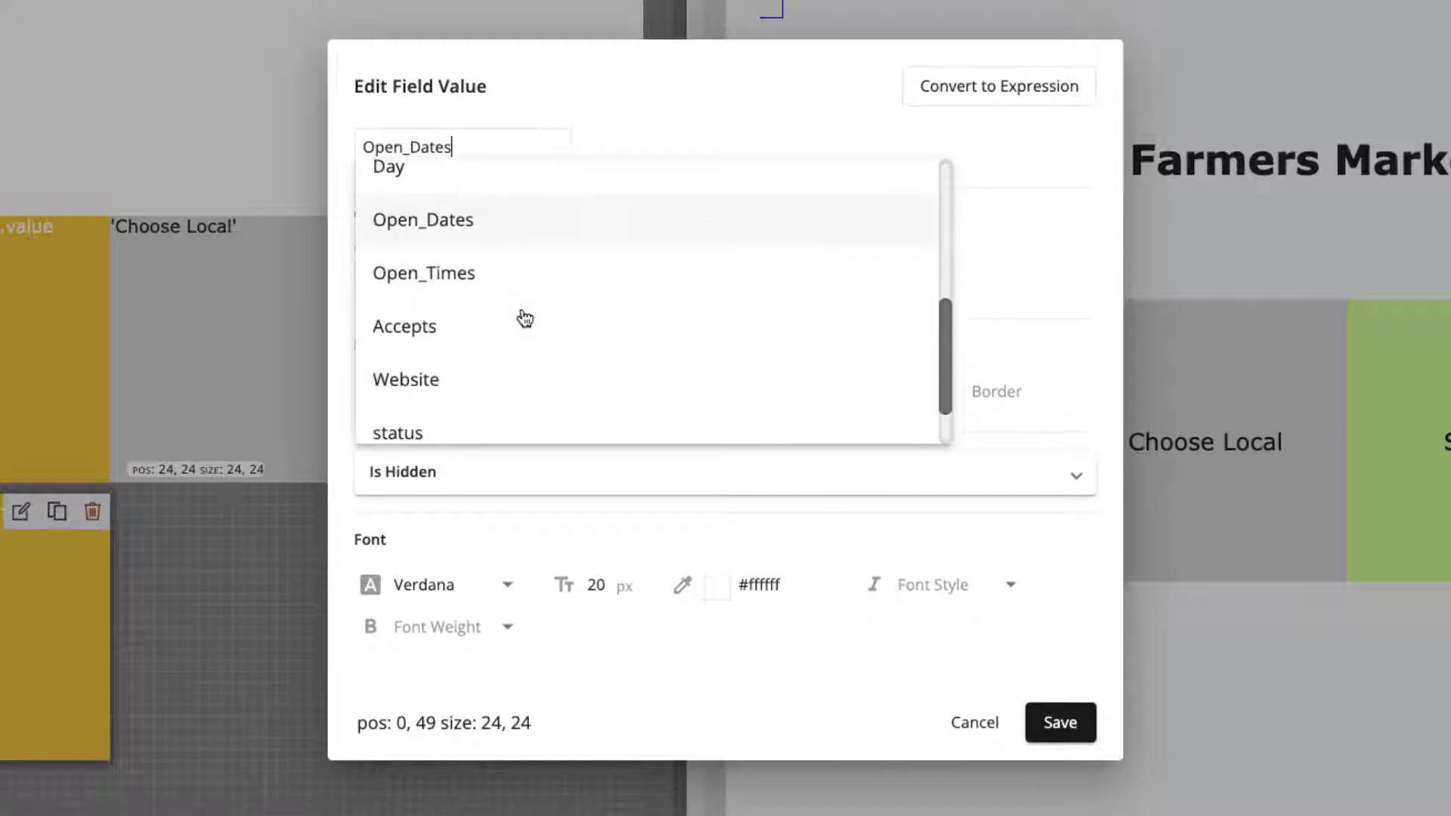
pyautogui.click(464, 327)
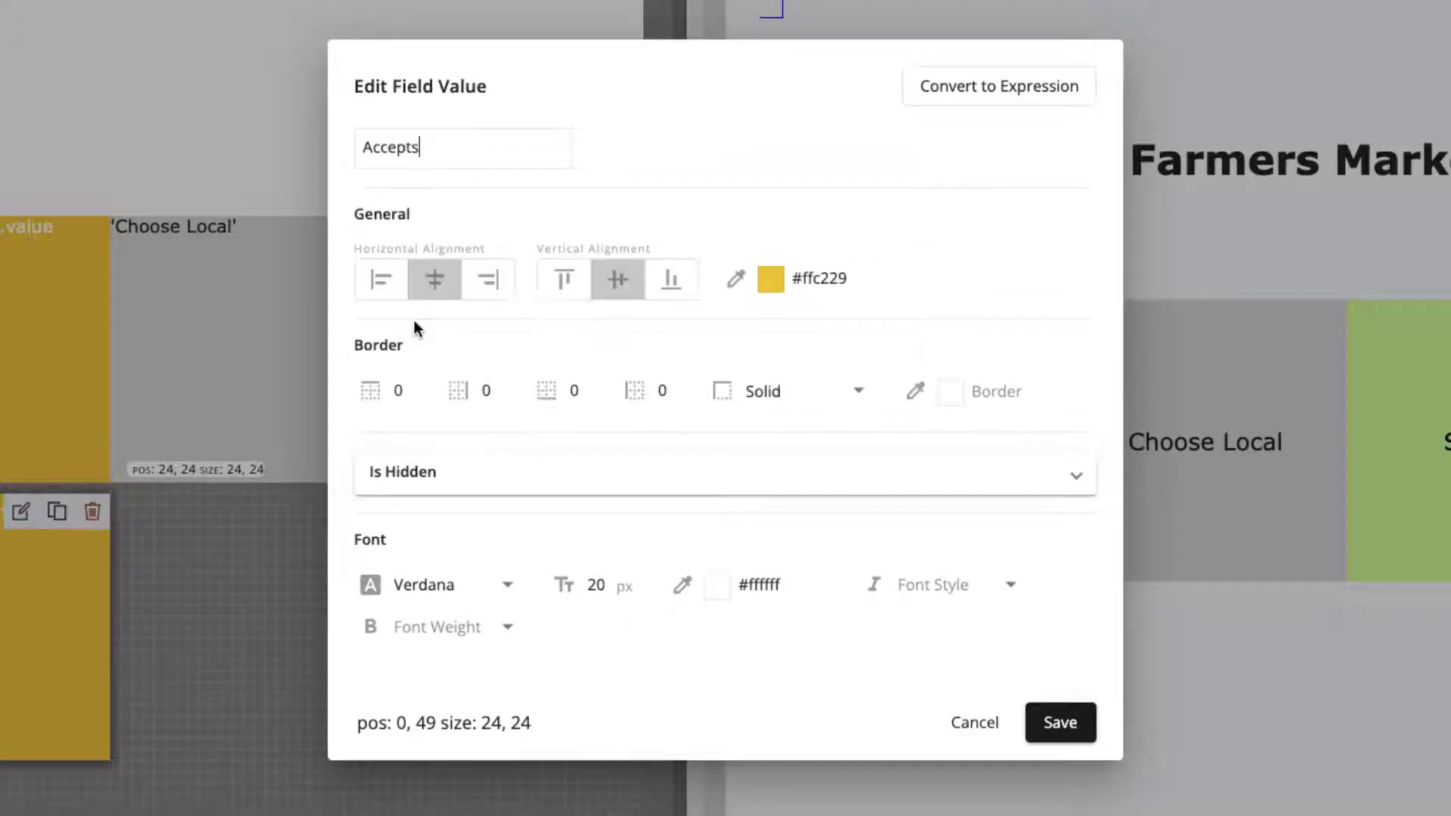
# - Change the Accepts item's background color to dark green, #309800, and save the item
pyautogui.click(799, 279)
pyautogui.click(768, 287)
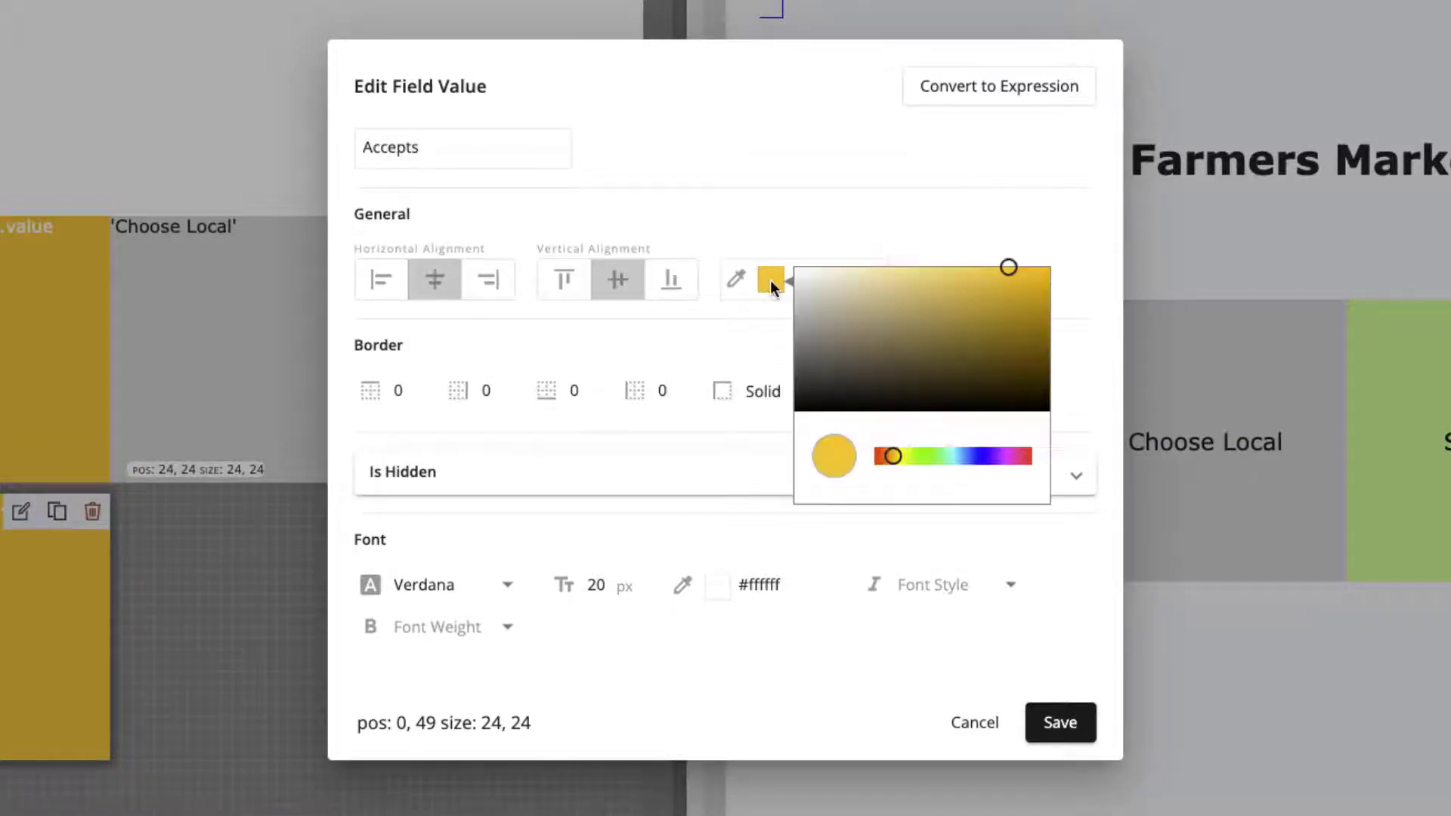
pyautogui.click(919, 453)
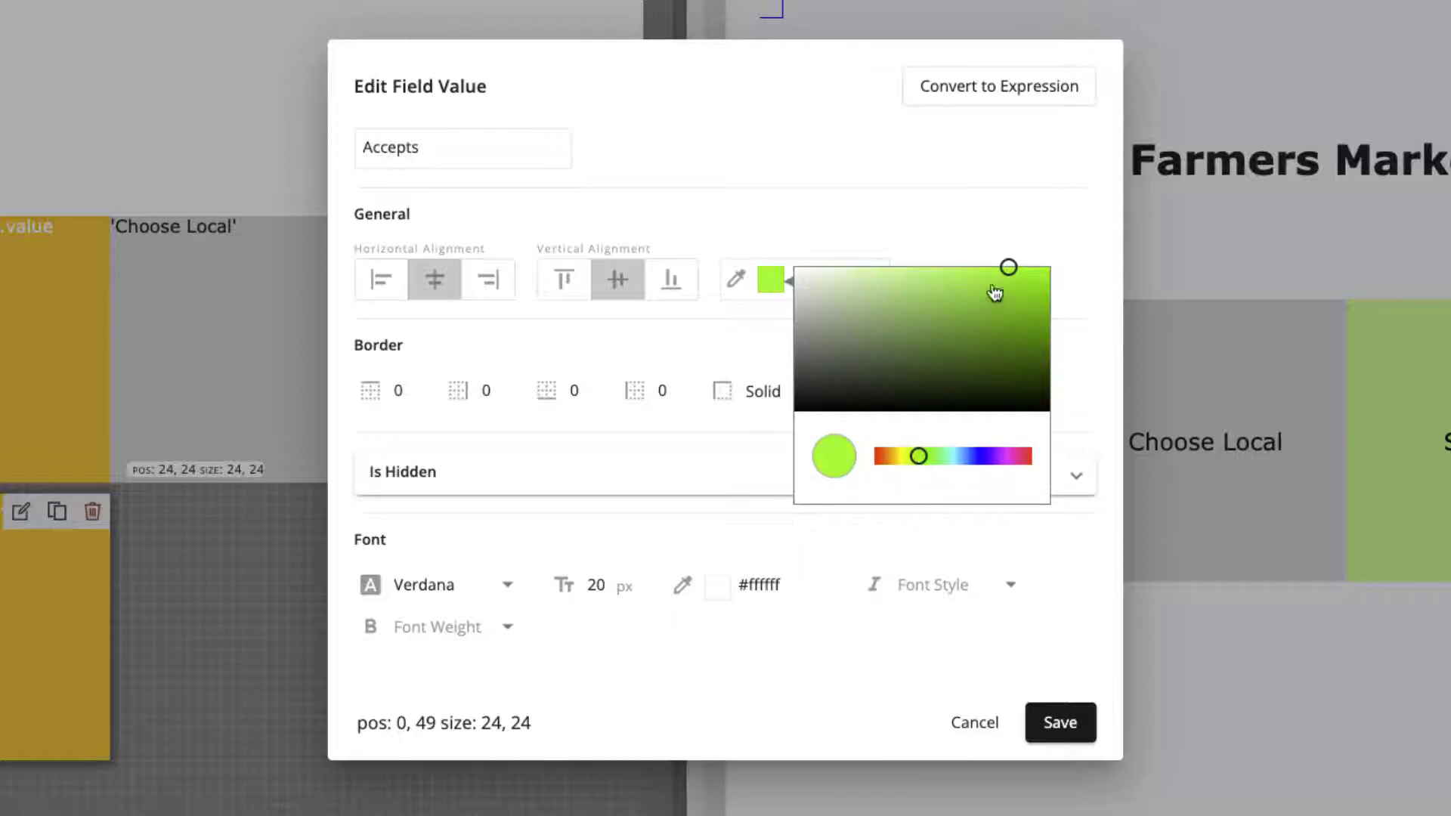
pyautogui.moveTo(1005, 272)
pyautogui.mouseDown()
pyautogui.moveTo(1072, 271)
pyautogui.moveTo(1084, 326)
pyautogui.mouseUp()
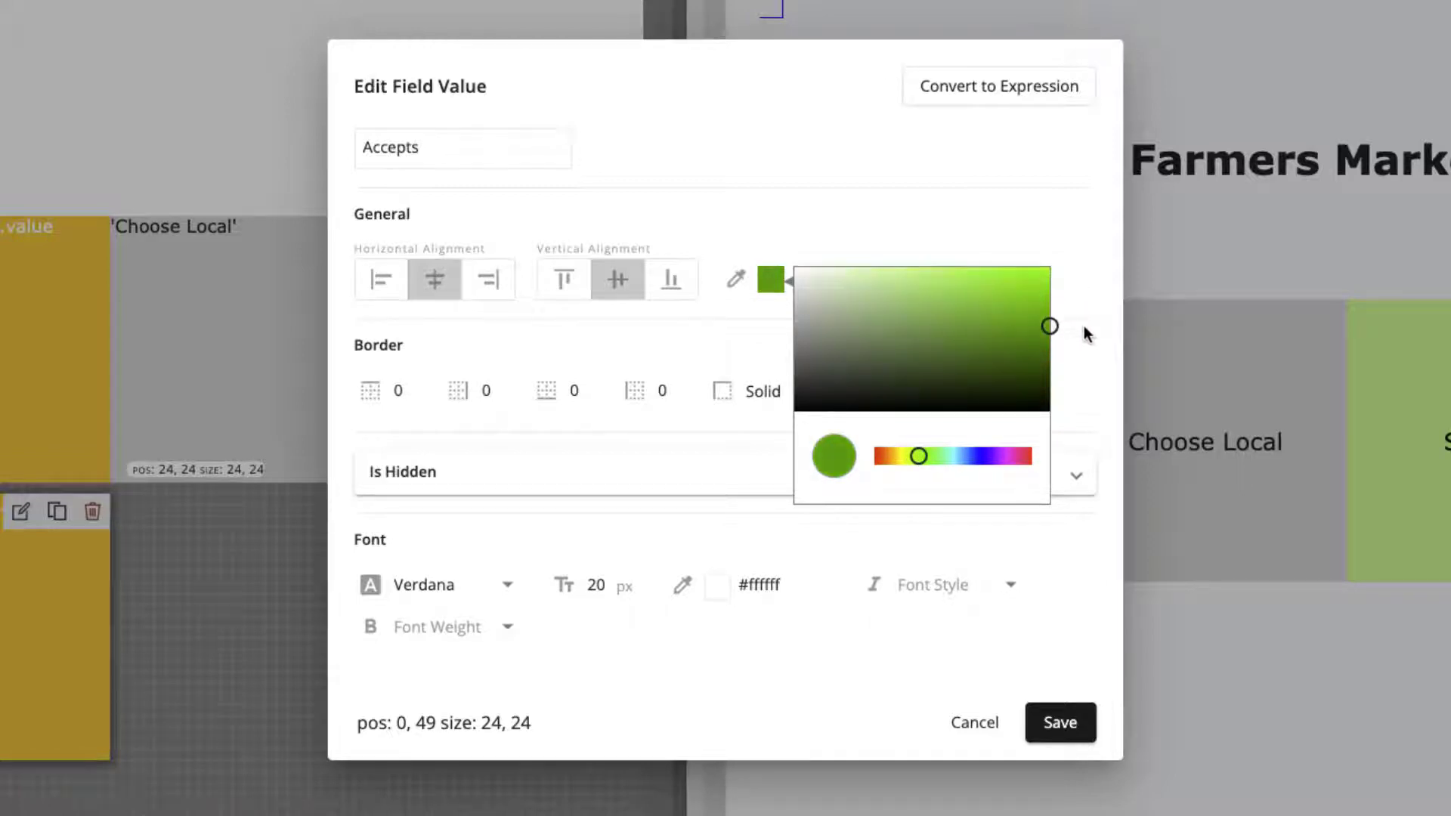
pyautogui.click(1054, 224)
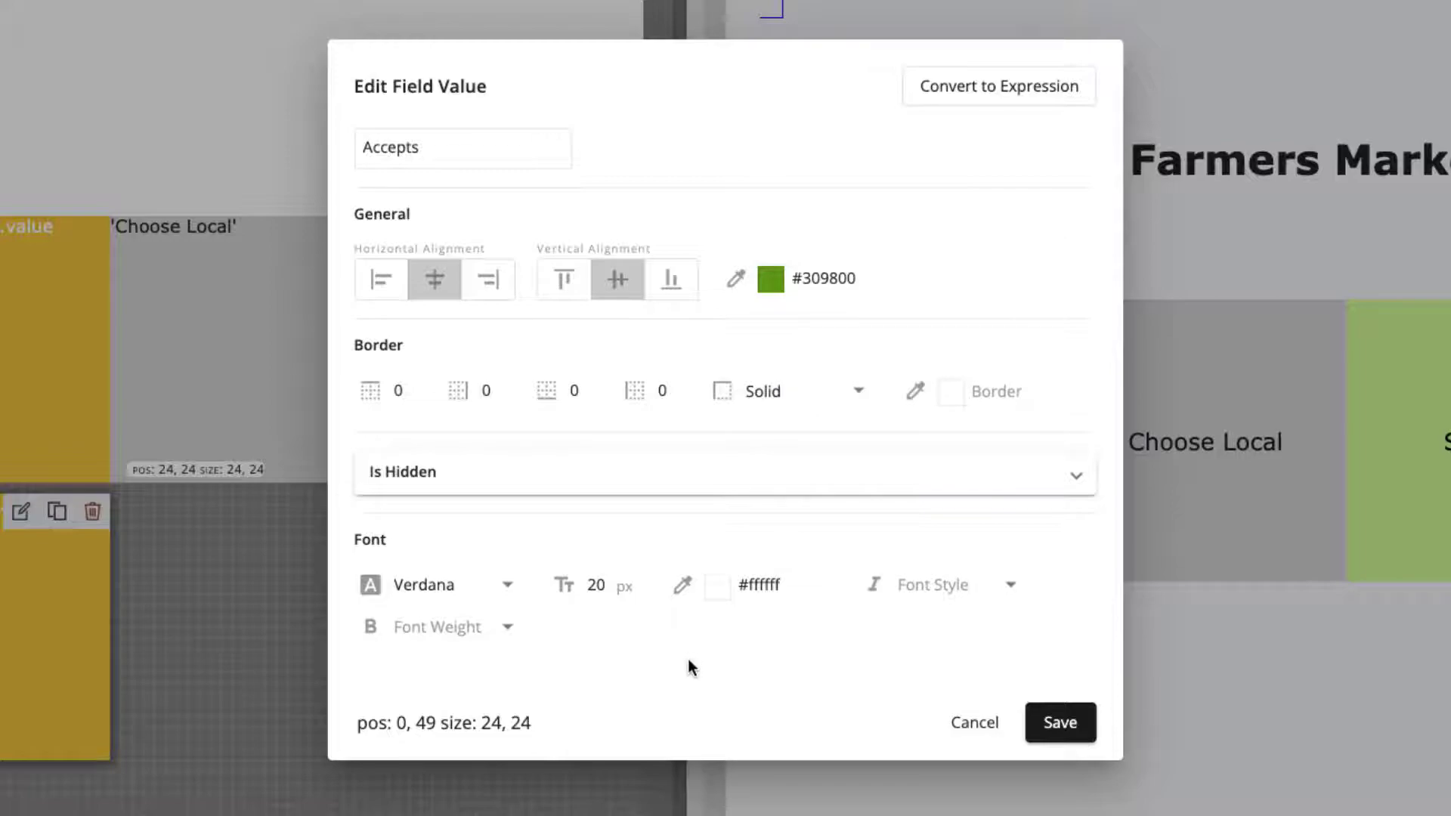
pyautogui.click(1054, 725)
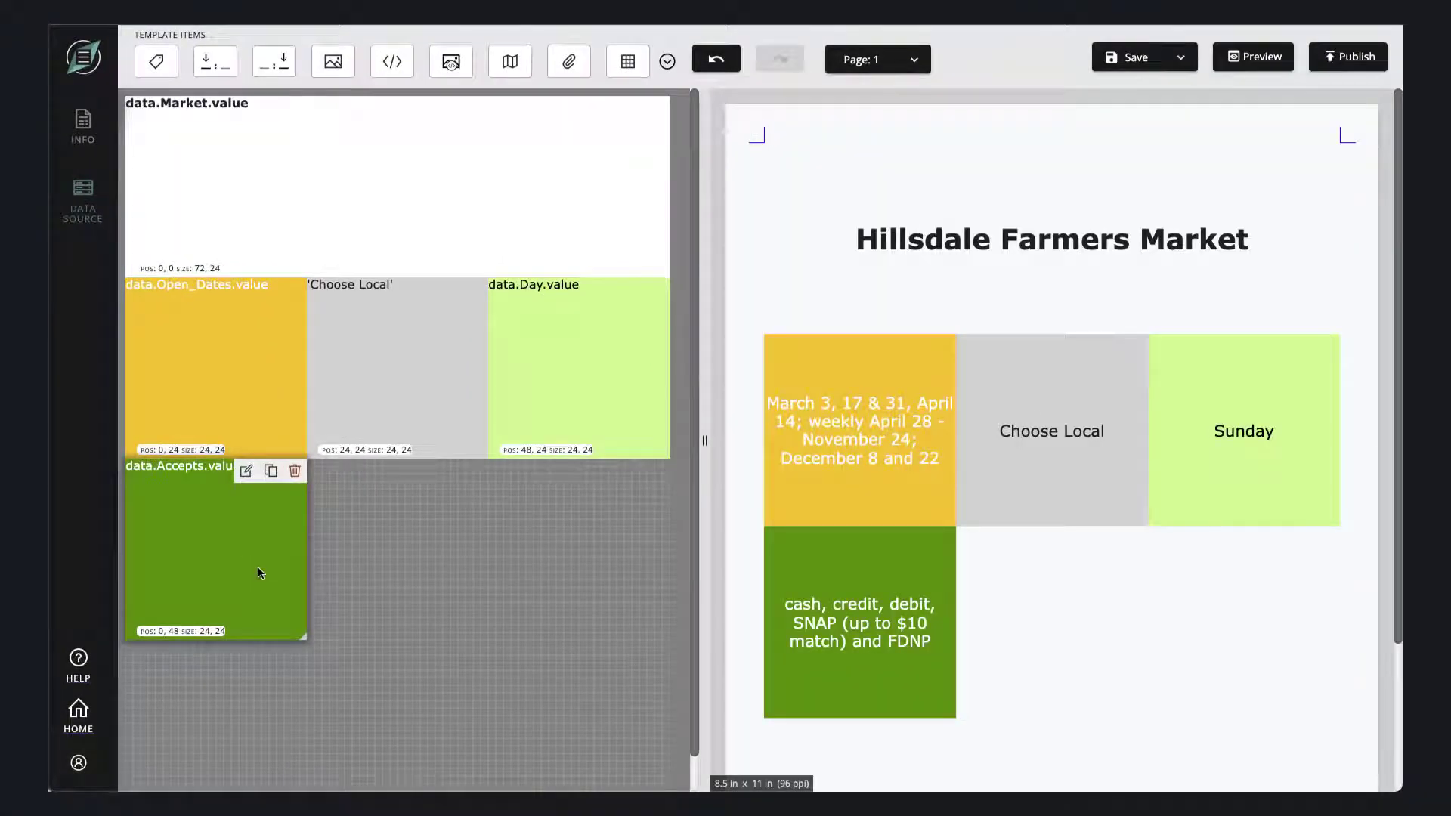
# - Duplicate the green Accepts block and switch the copy at position 24, 48 to the Open_Times field
pyautogui.click(270, 470)
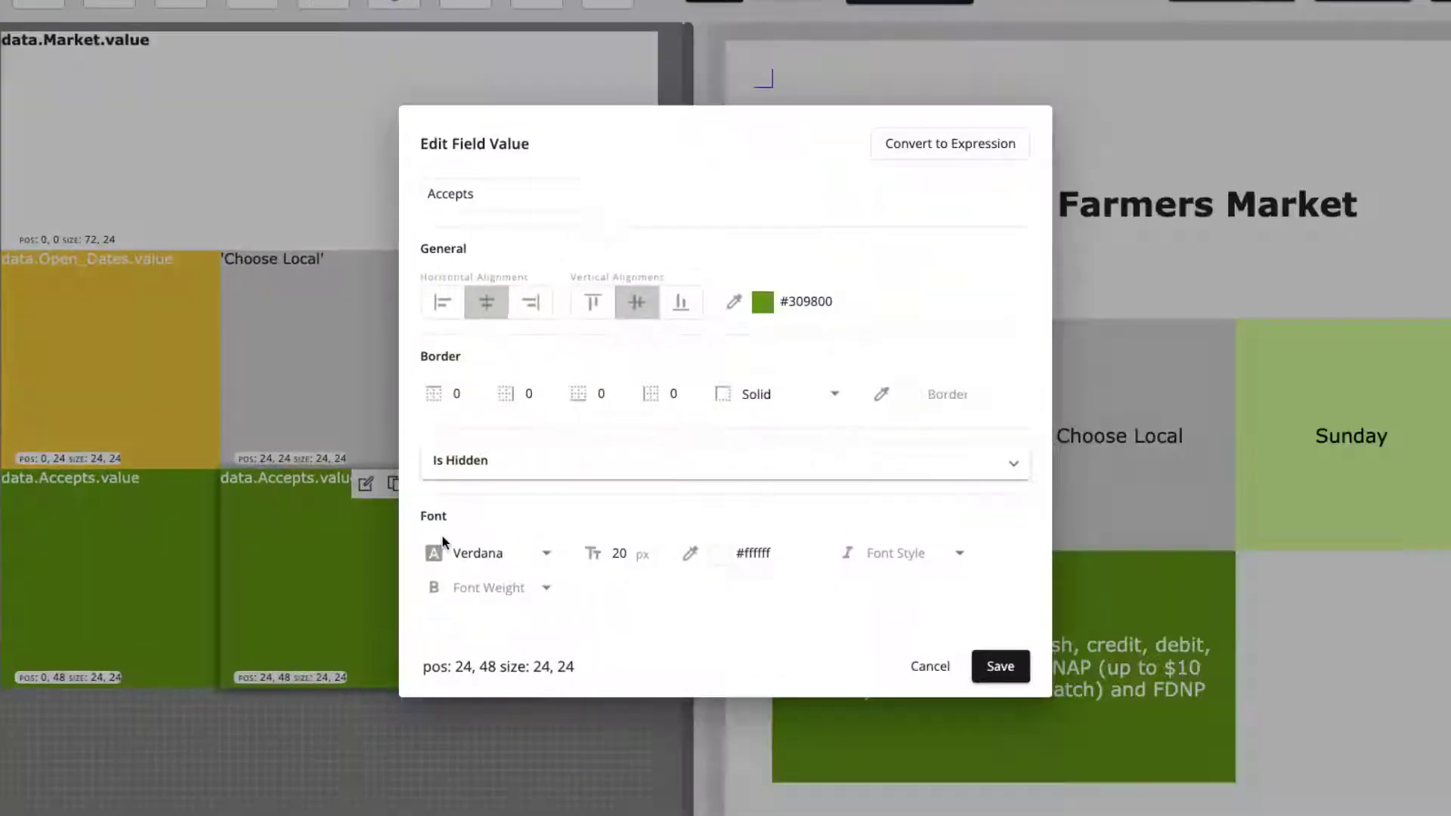
pyautogui.click(514, 194)
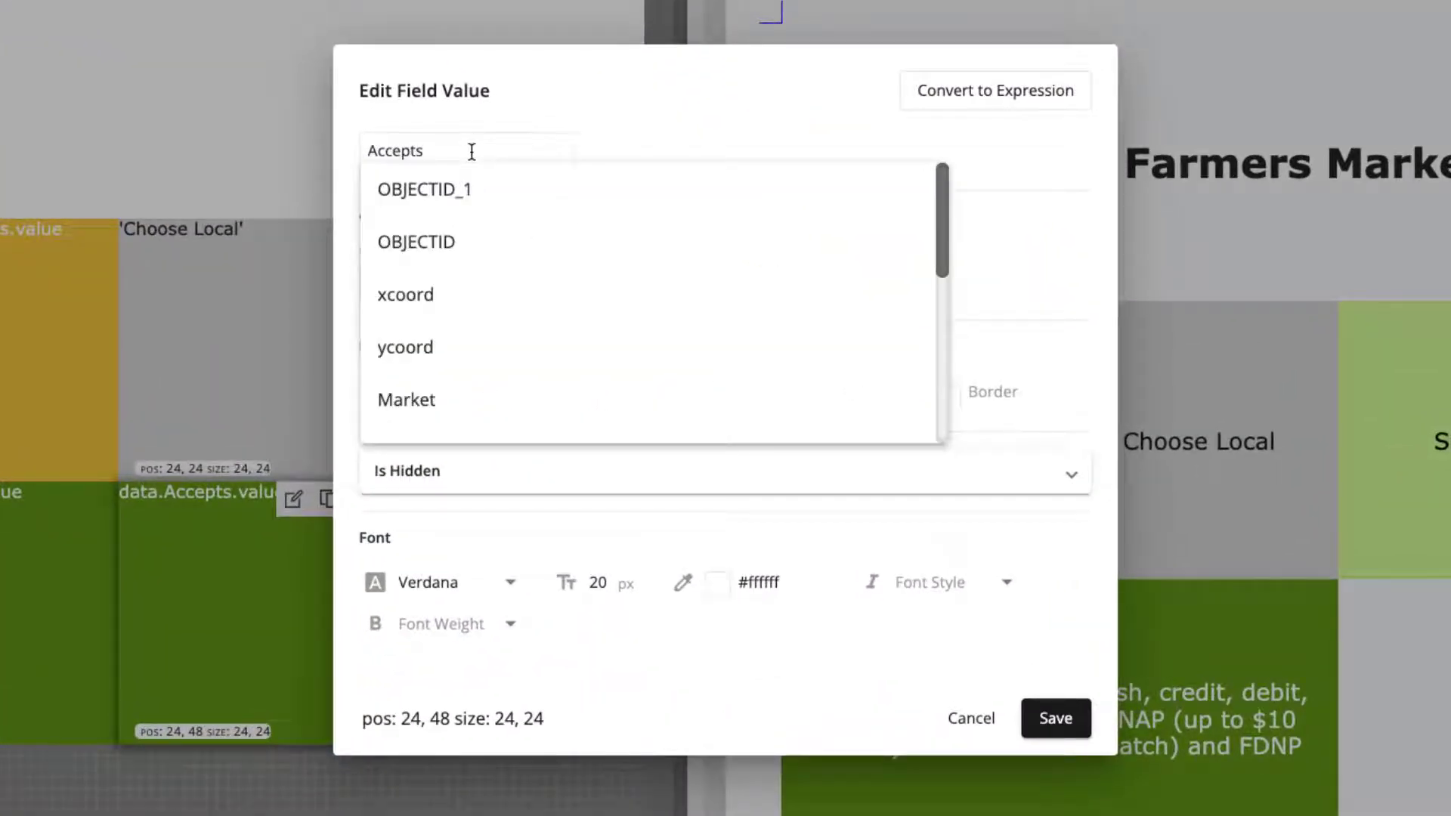
pyautogui.scroll(-4, 533, 280)
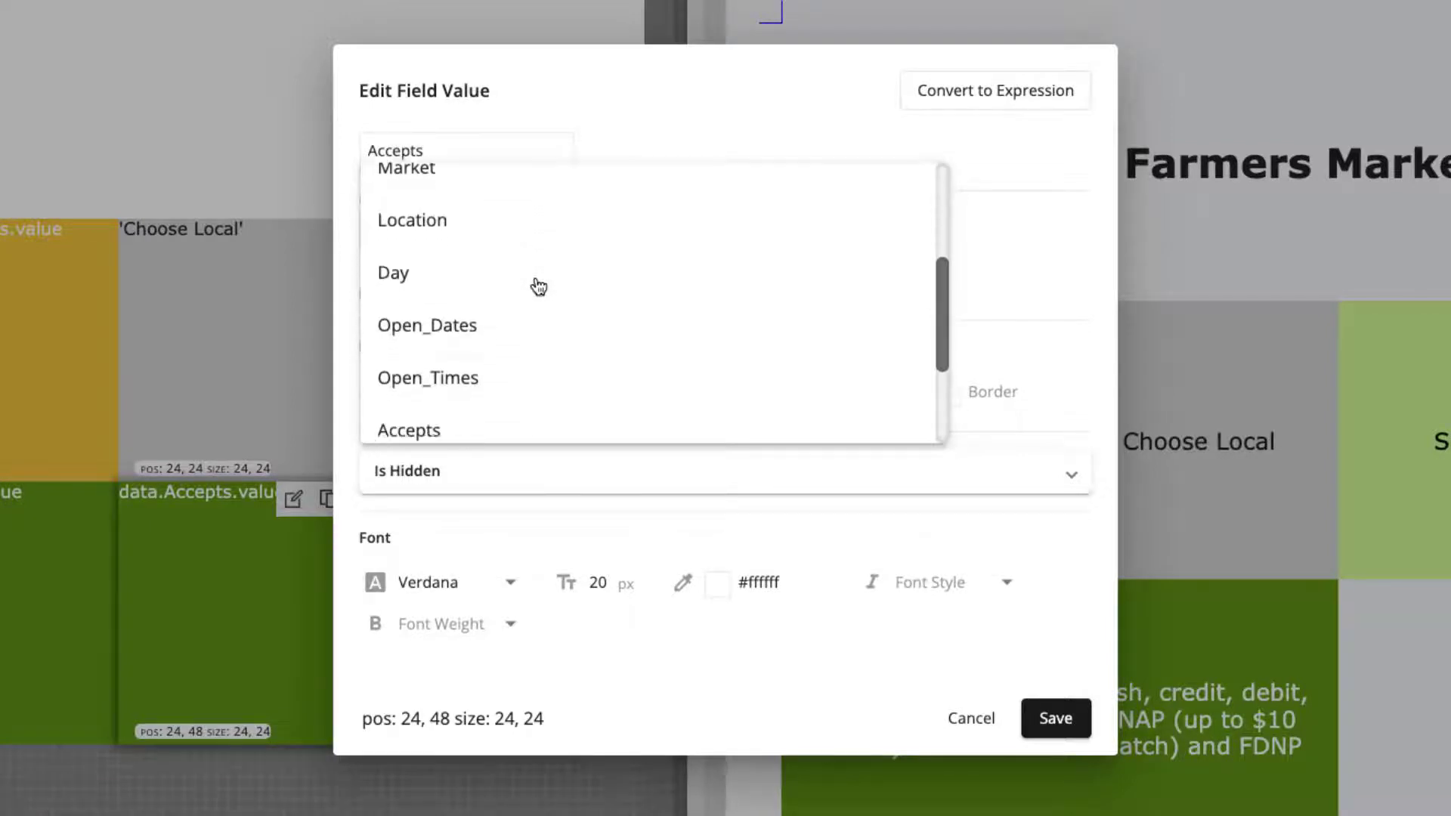
pyautogui.click(470, 347)
# - Change the Open_Times item's background color to magenta, #ff31ce
pyautogui.click(768, 291)
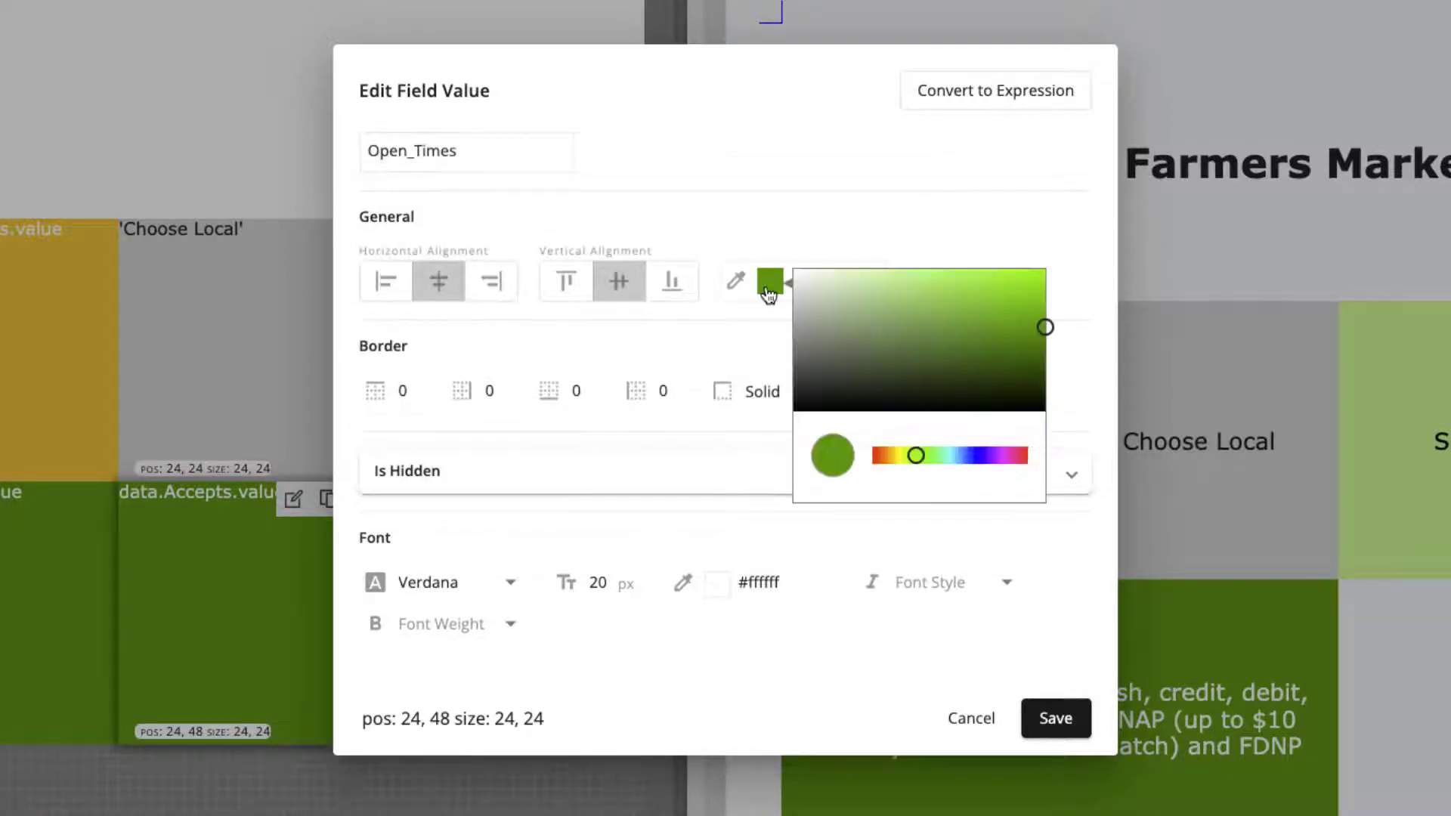
pyautogui.moveTo(915, 455); pyautogui.dragTo(1006, 454)
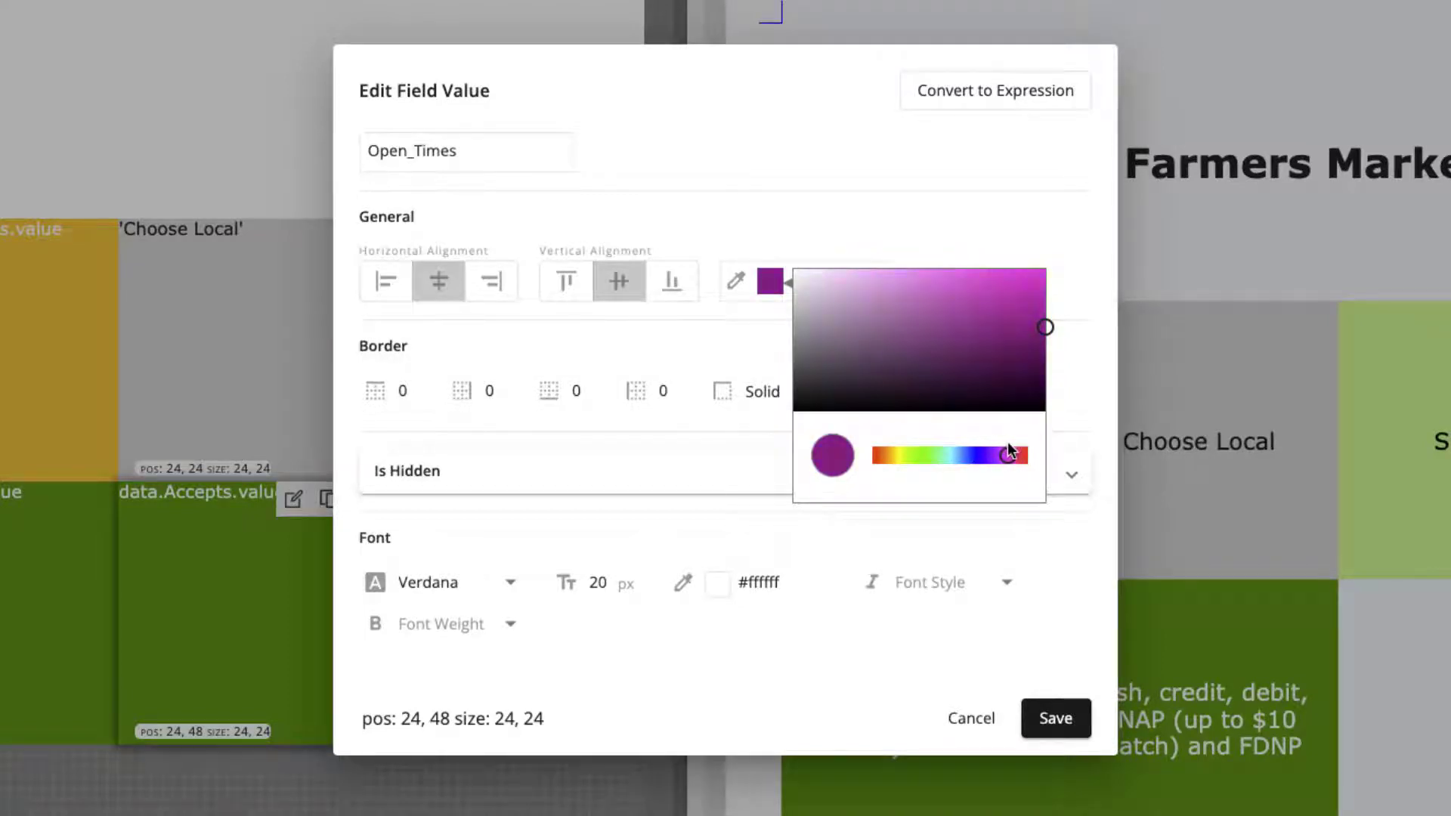
pyautogui.moveTo(1049, 322); pyautogui.dragTo(1018, 255)
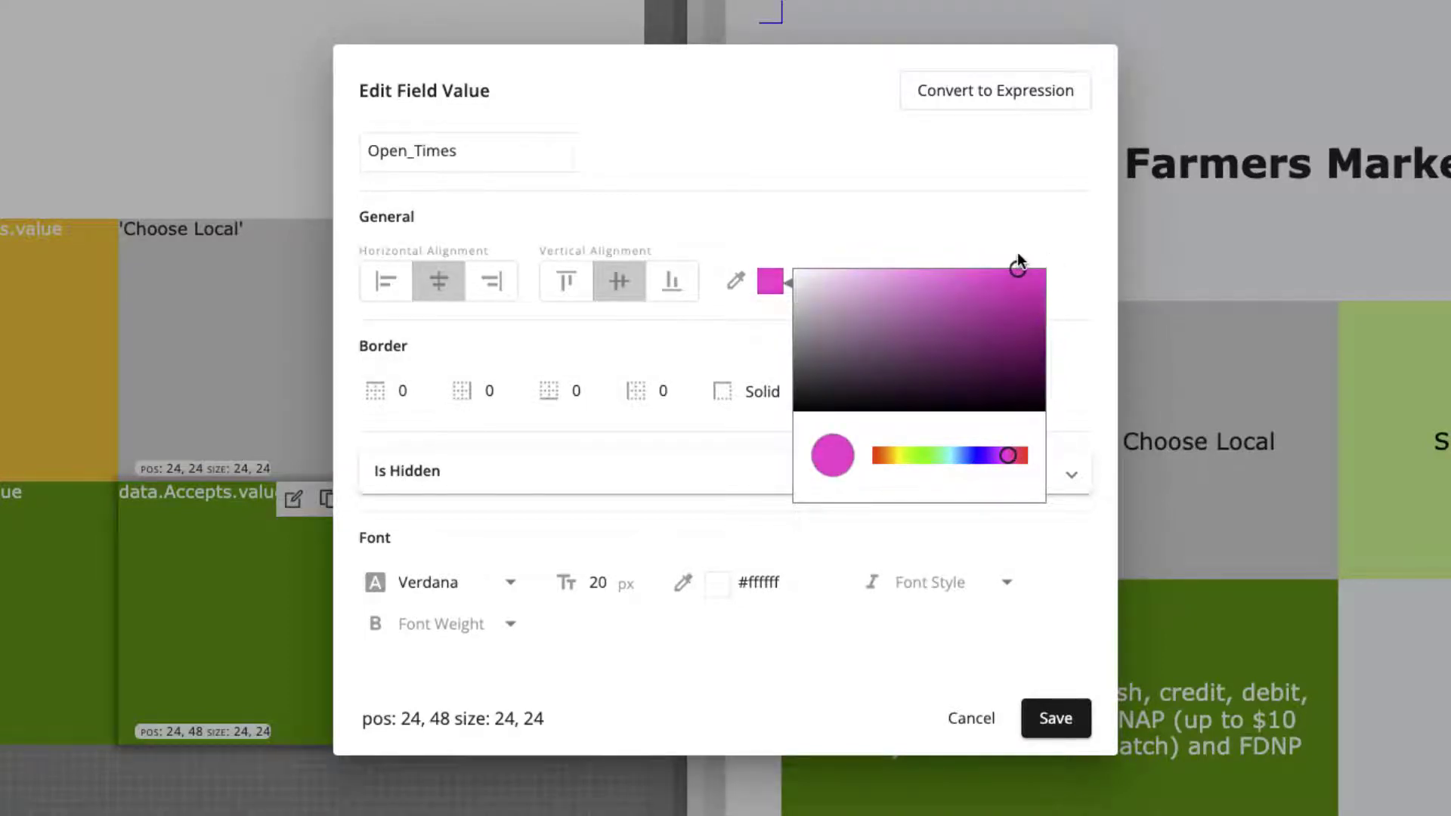
pyautogui.click(992, 221)
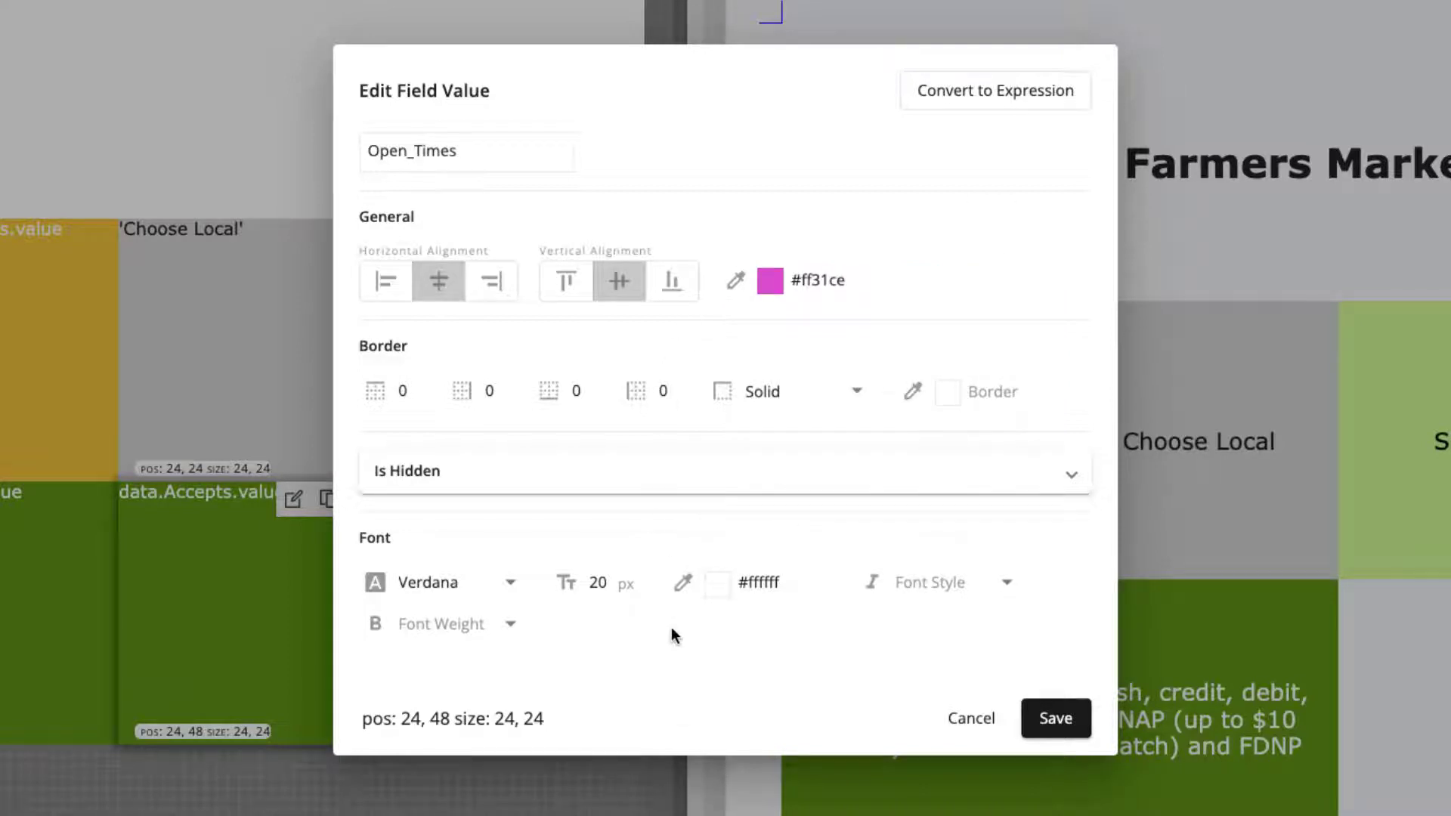
# - Set the Open_Times item's font color to black and save the item
pyautogui.click(723, 587)
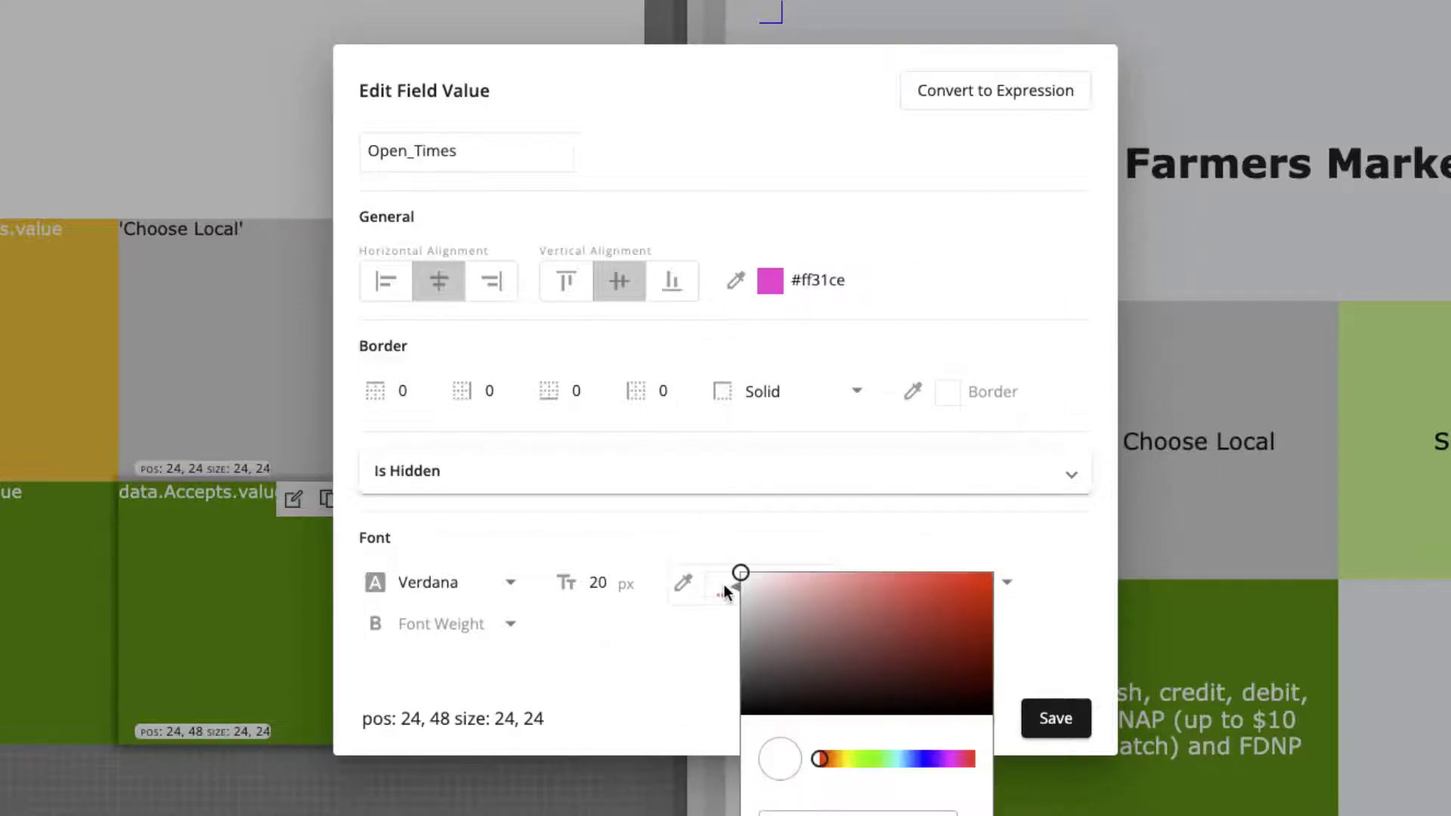
pyautogui.moveTo(741, 573); pyautogui.dragTo(741, 716)
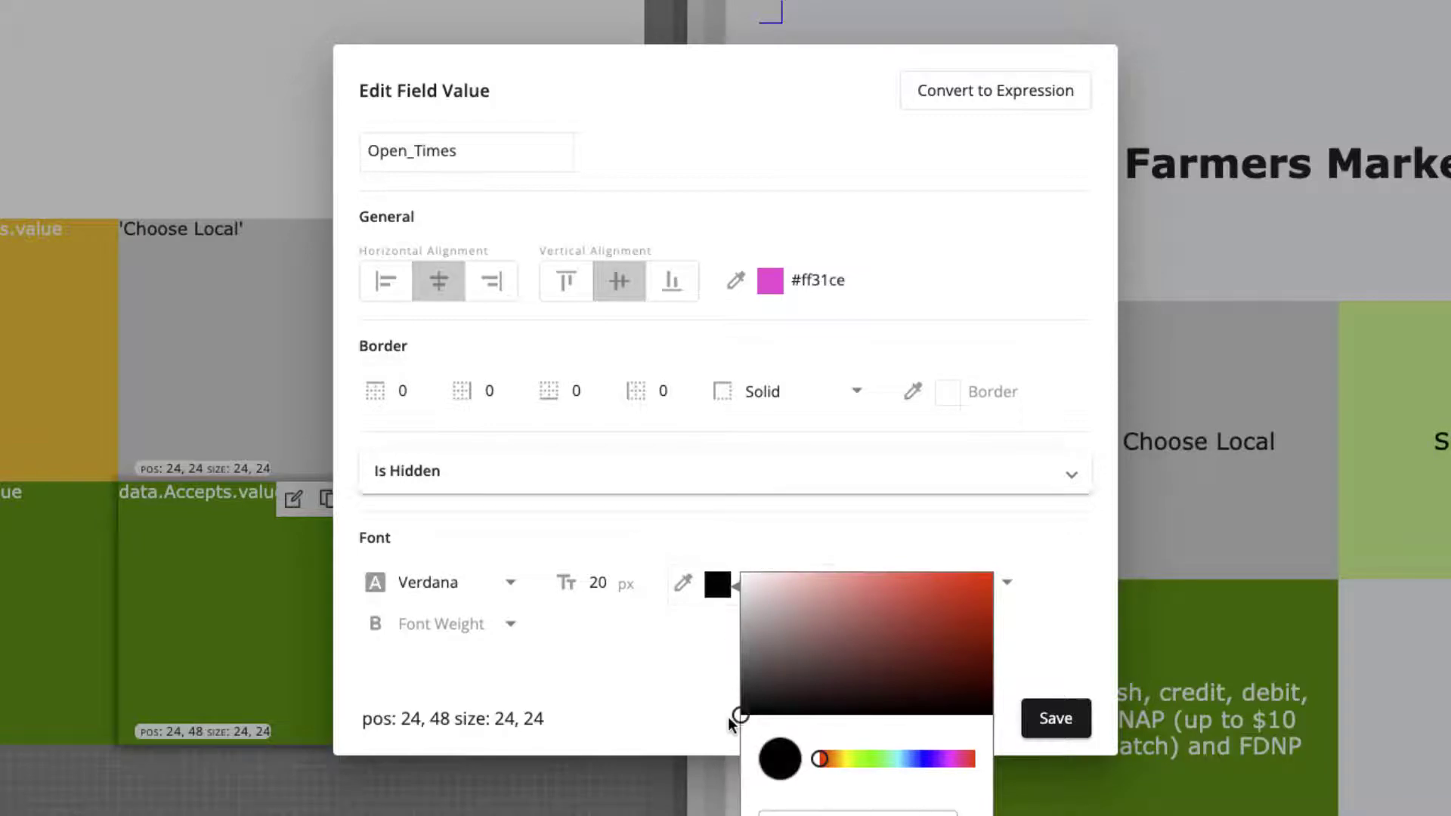
pyautogui.click(688, 678)
pyautogui.click(1055, 719)
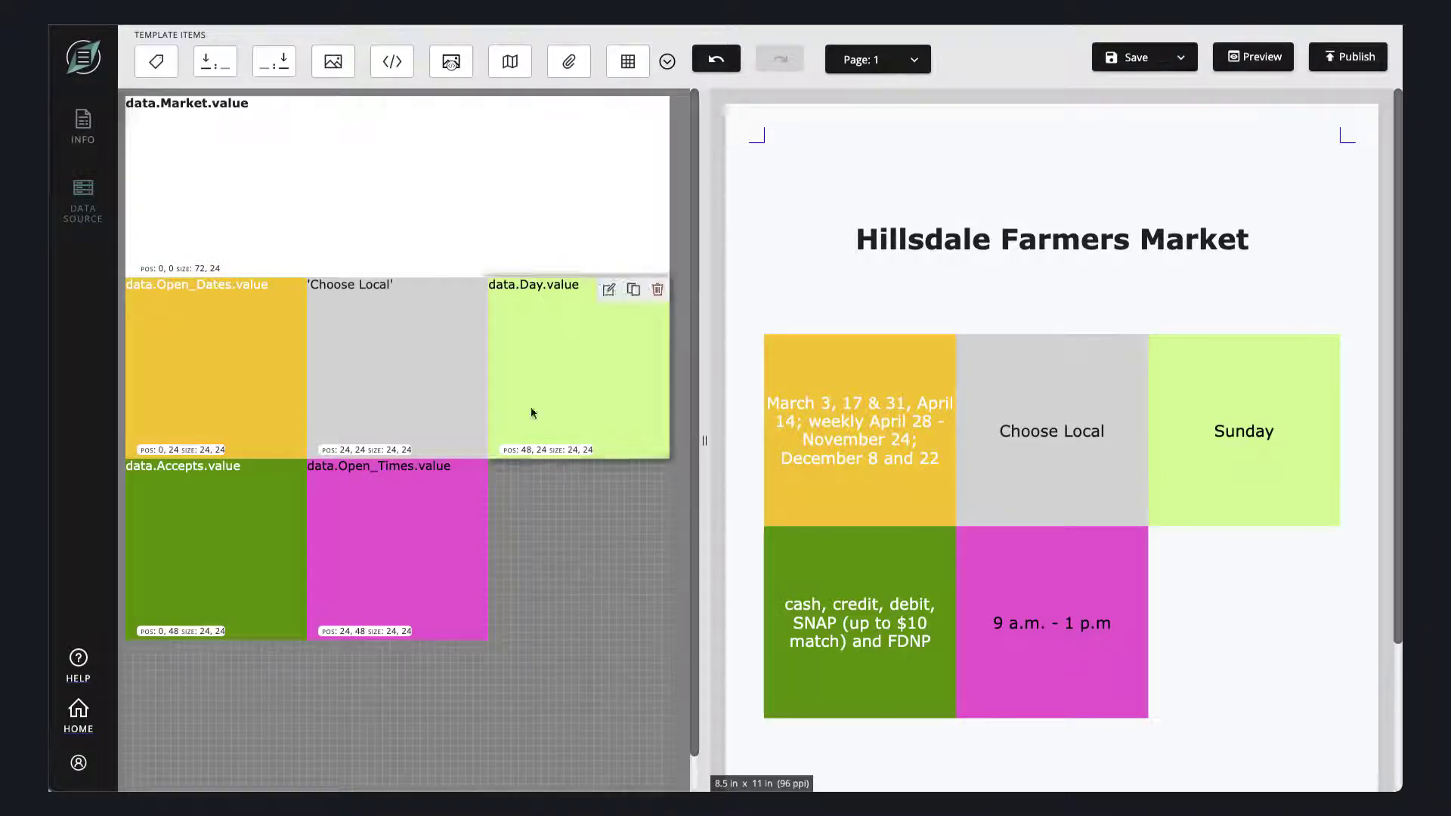
# - Add an image item at position 48, 48 using MarketImage.jpg from the Downloads folder, and enlarge it to 24 by 24
pyautogui.moveTo(333, 61); pyautogui.dragTo(511, 493)
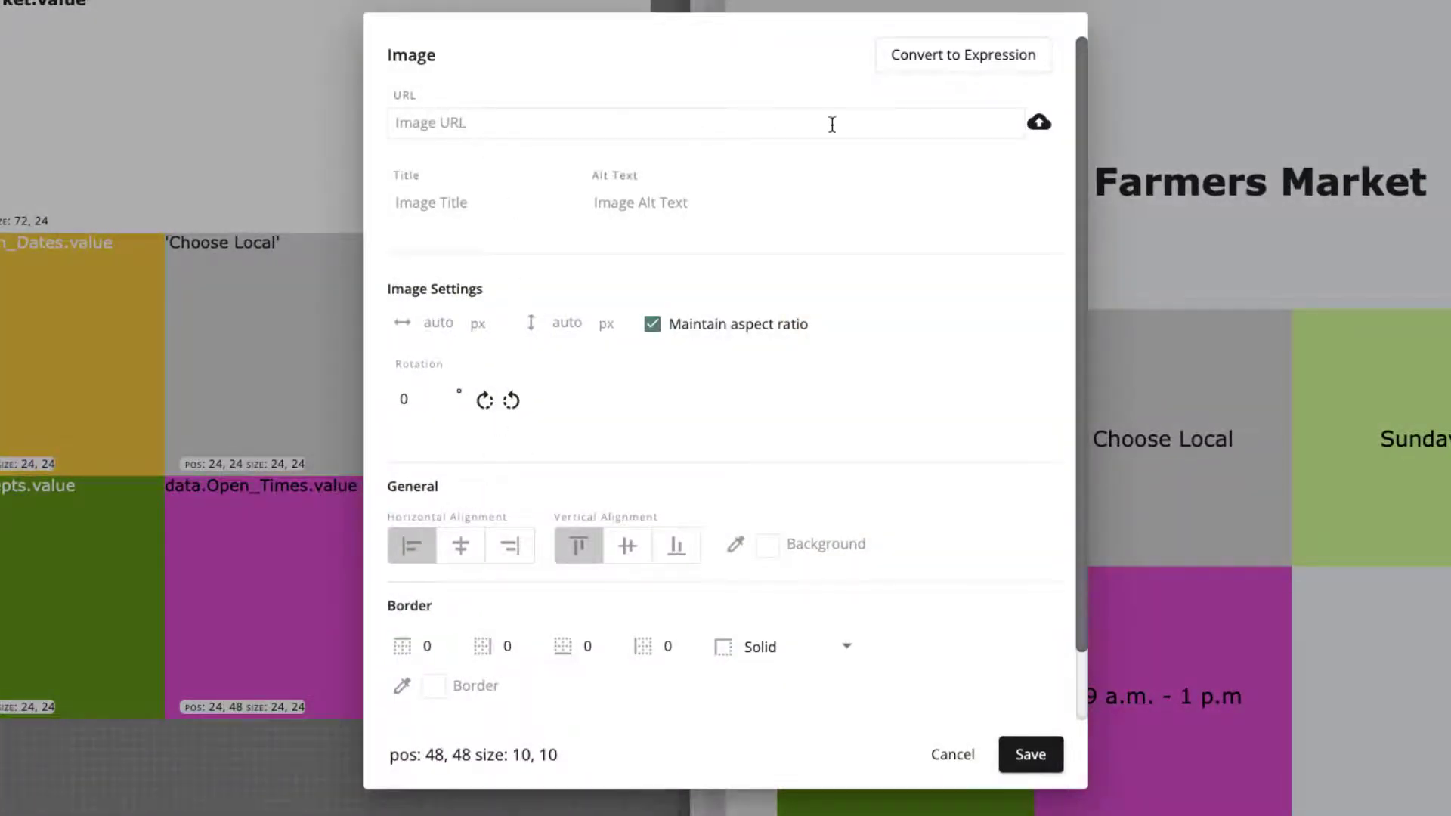
pyautogui.click(1039, 122)
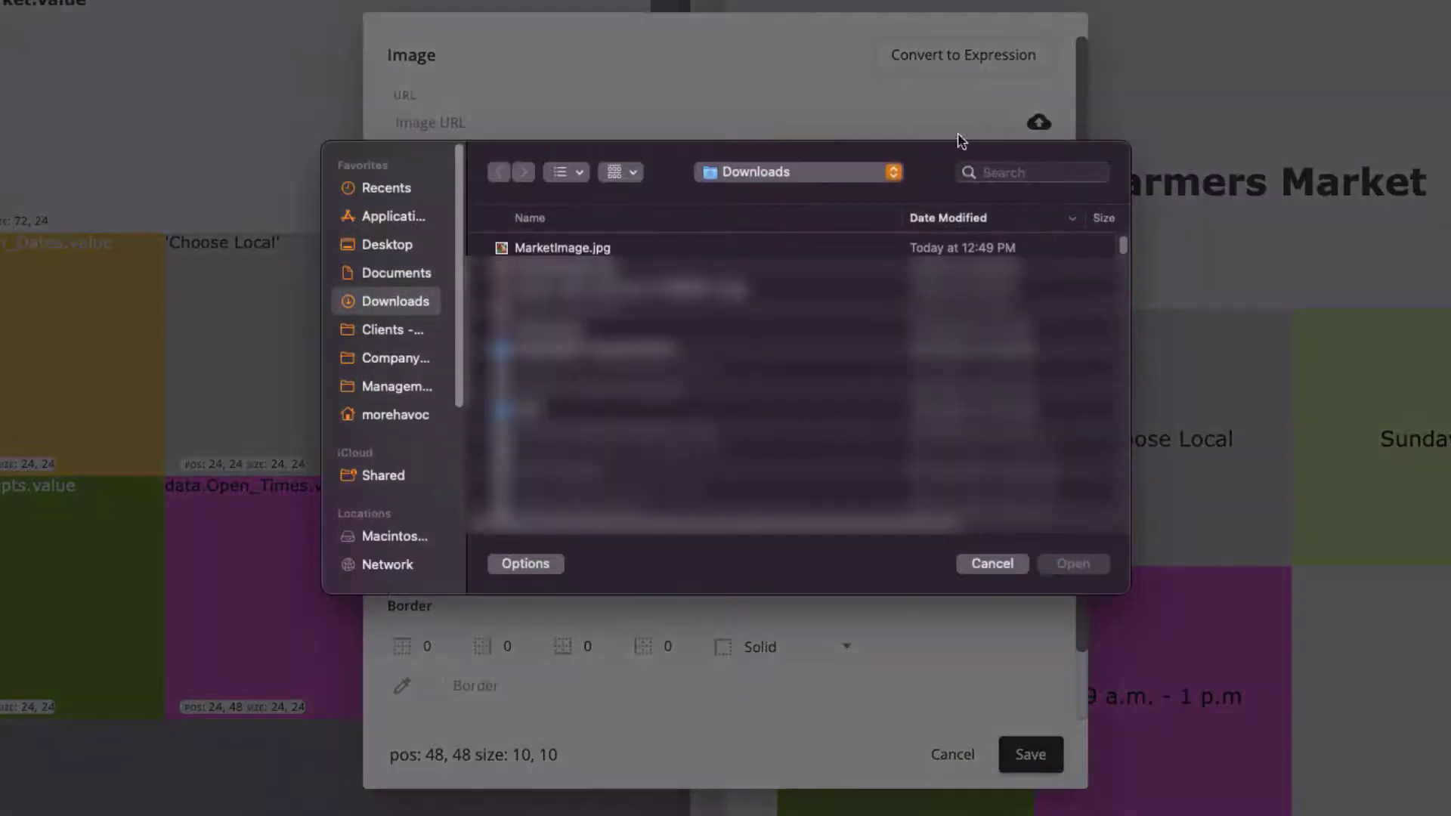
pyautogui.doubleClick(593, 248)
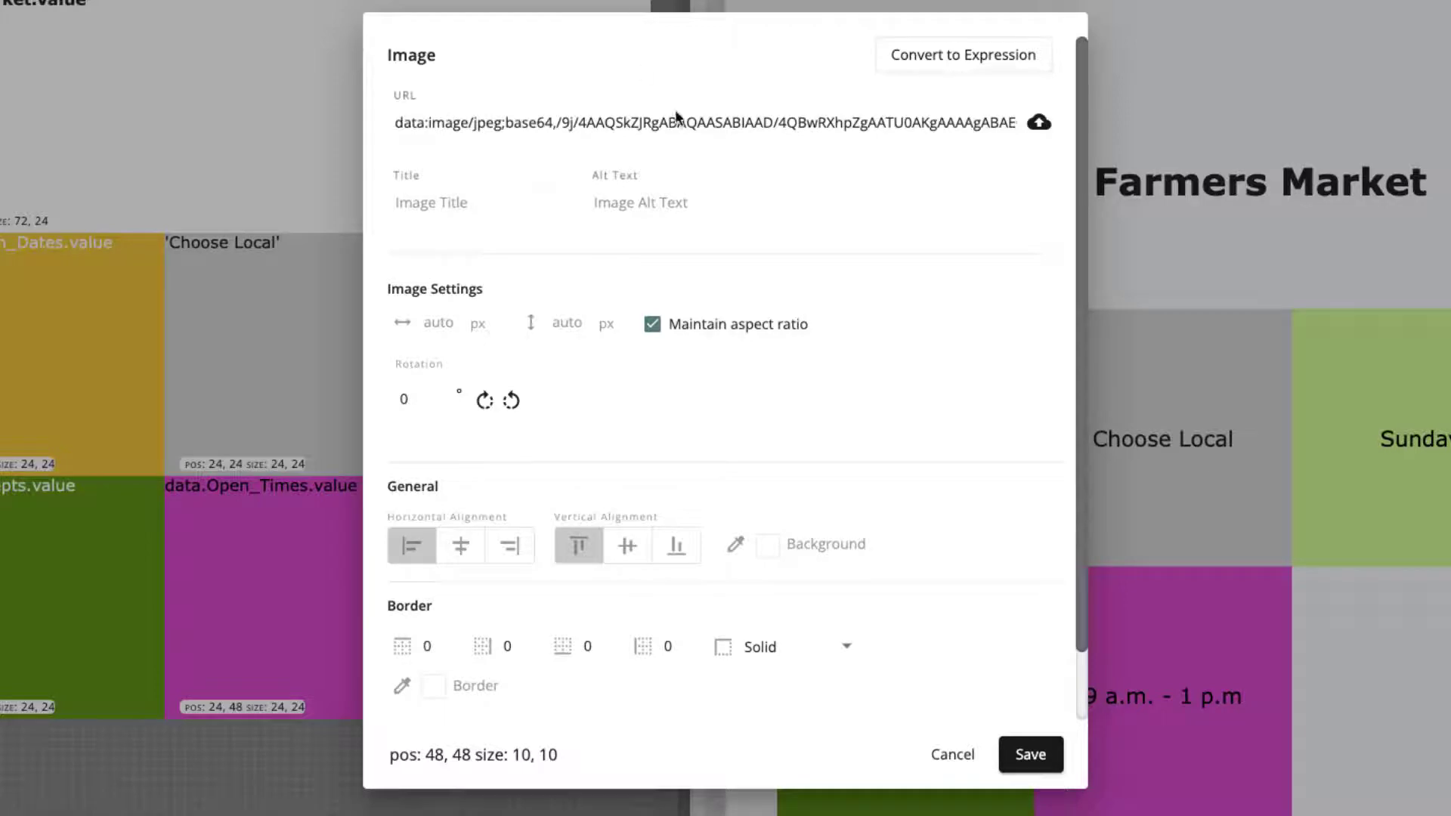
pyautogui.click(1029, 753)
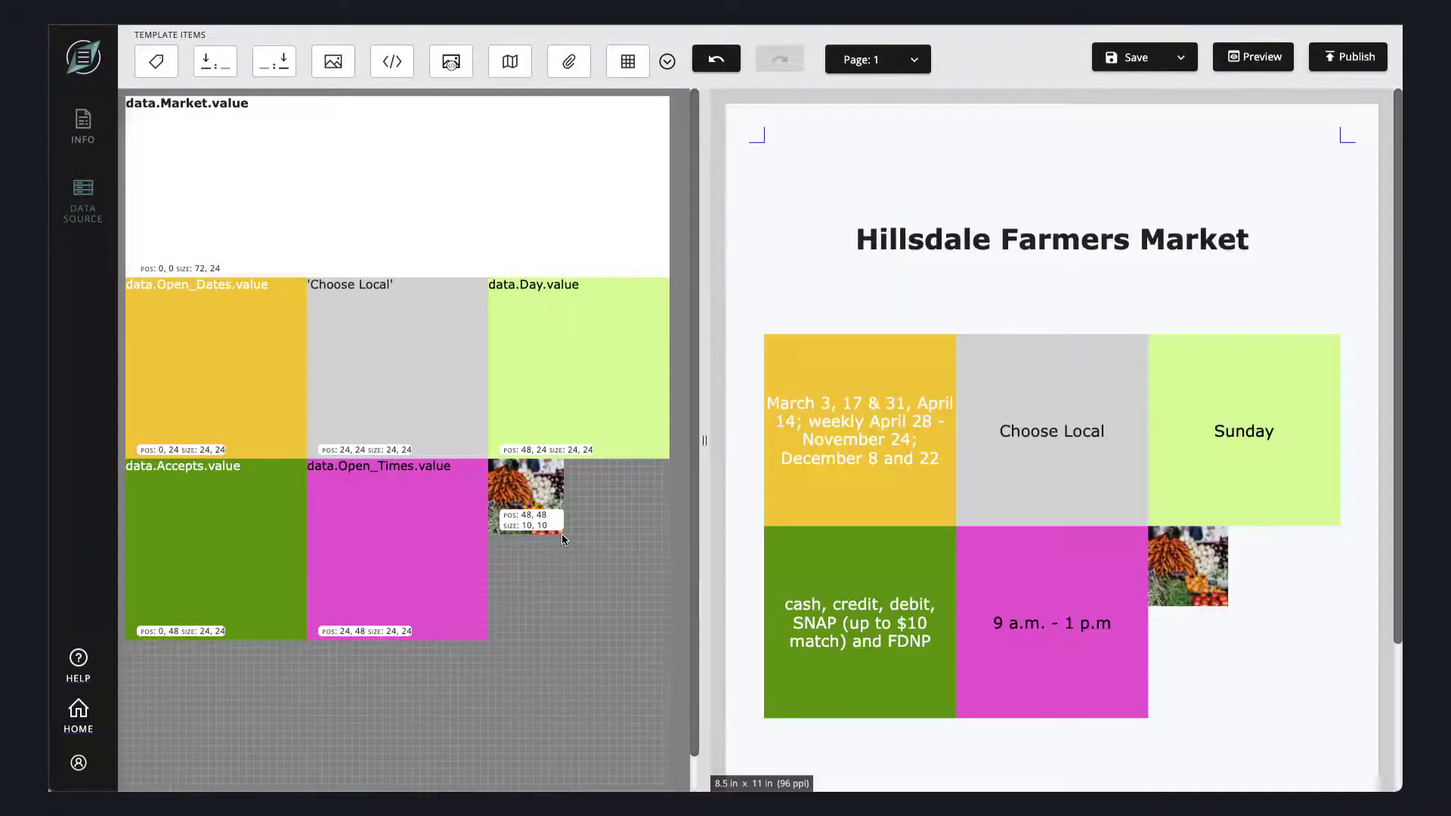
pyautogui.moveTo(560, 534); pyautogui.dragTo(682, 640)
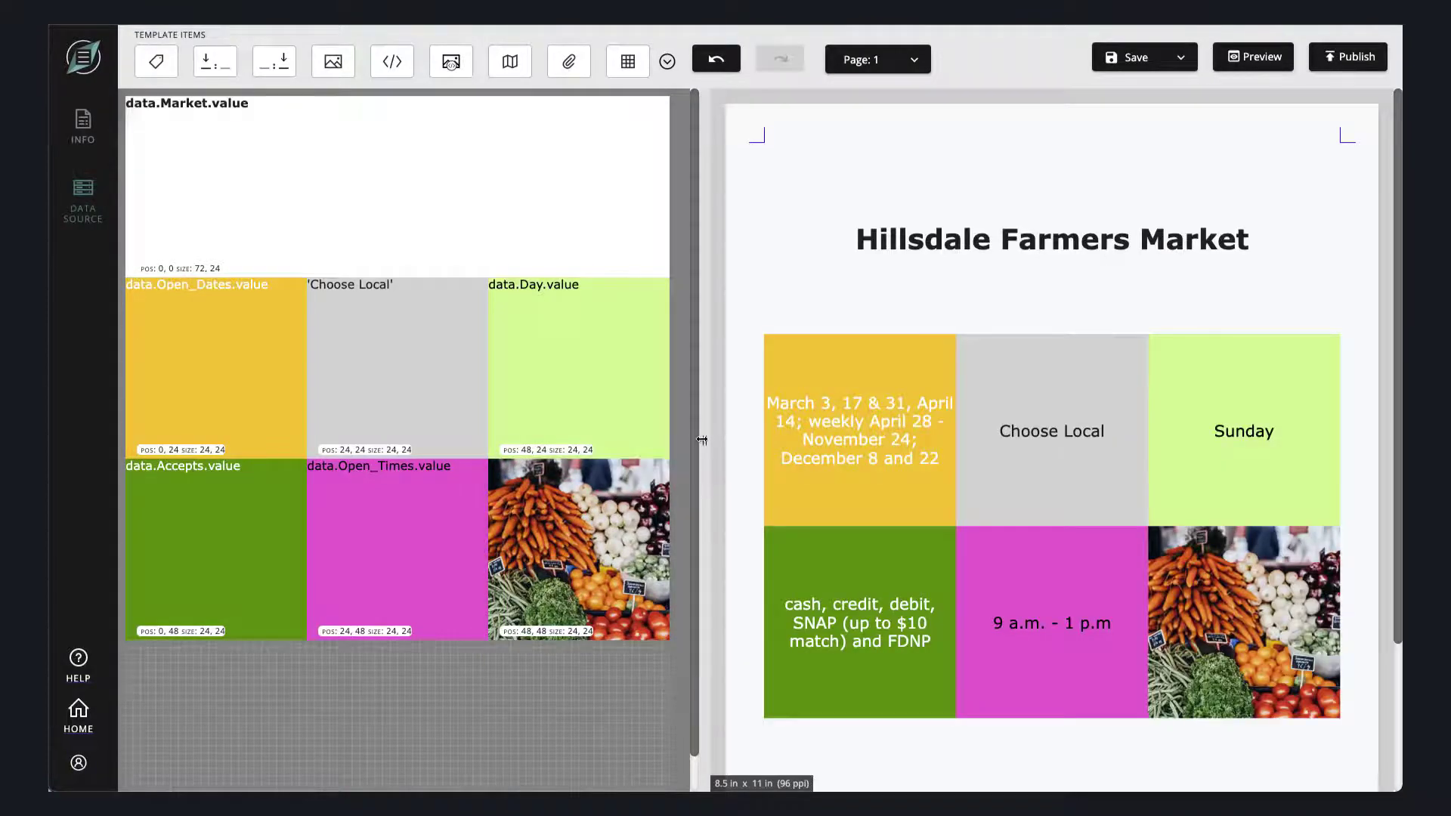
pyautogui.moveTo(704, 441); pyautogui.dragTo(815, 439)
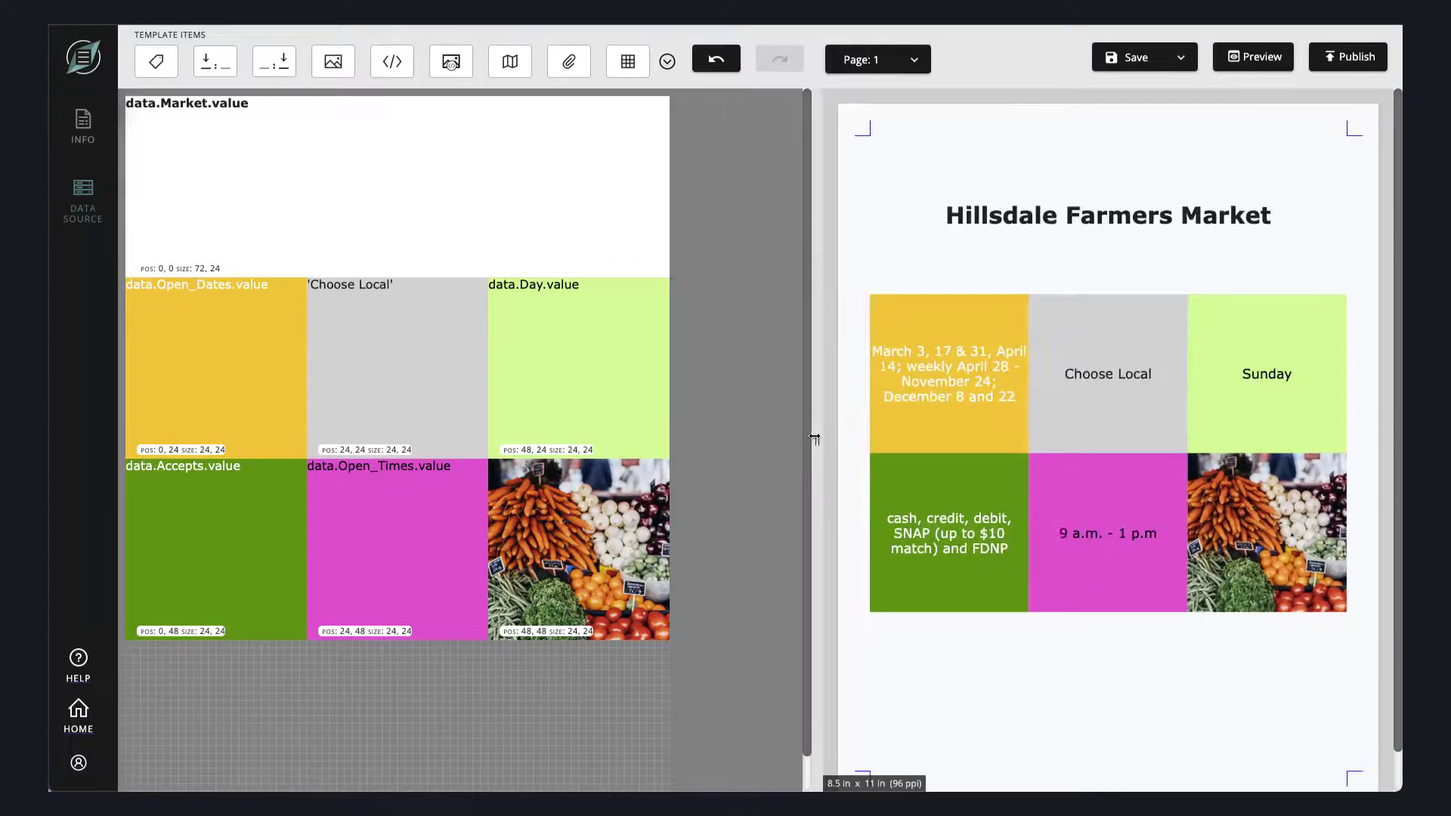
# - Save the template, and add a Location field value item below the colored blocks, centered horizontally and vertically
pyautogui.click(1126, 65)
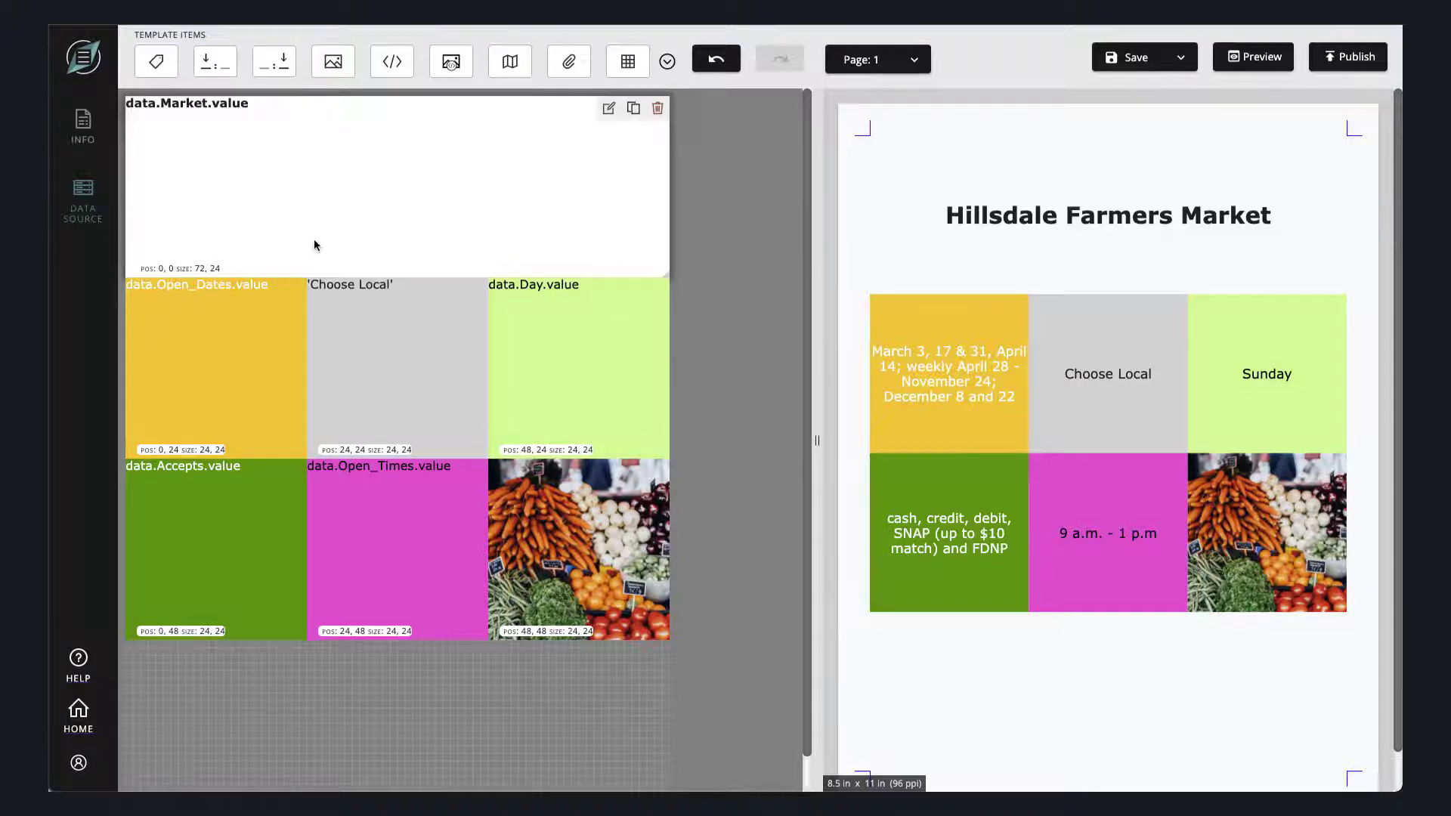
pyautogui.moveTo(274, 62); pyautogui.dragTo(233, 666)
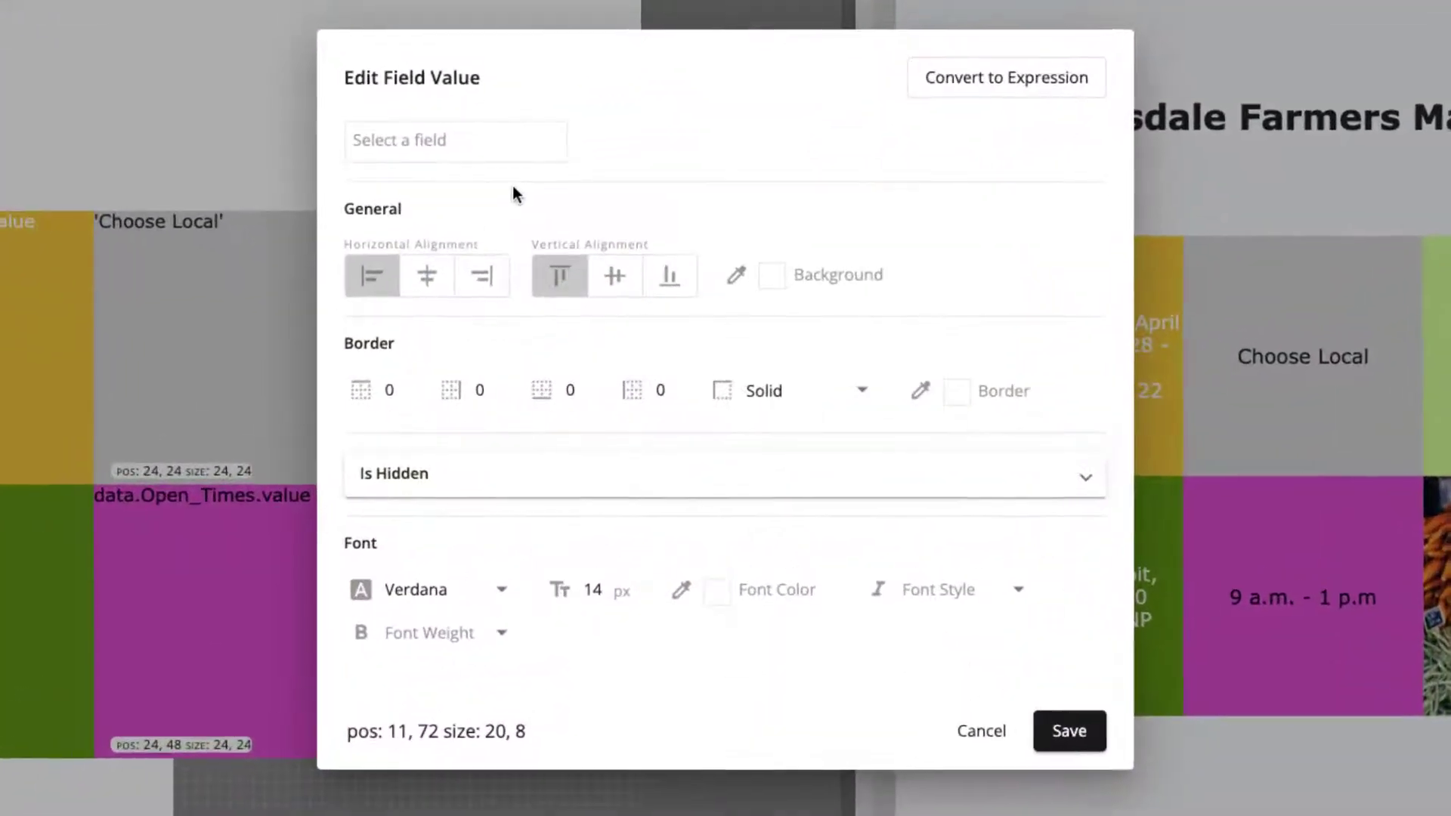
pyautogui.click(408, 140)
pyautogui.scroll(-2, 480, 282)
pyautogui.click(421, 335)
pyautogui.click(426, 295)
pyautogui.click(620, 295)
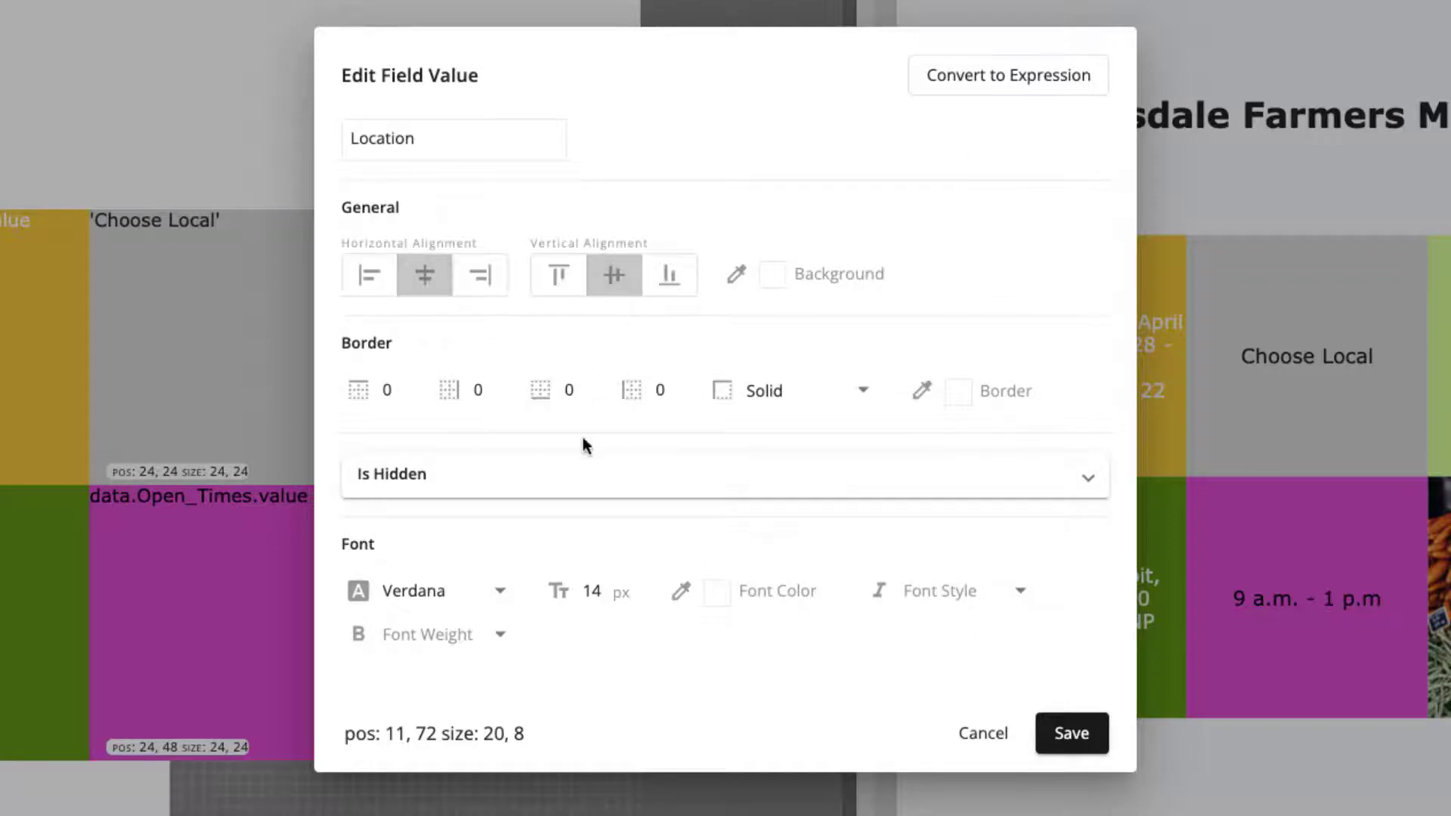
pyautogui.click(1085, 740)
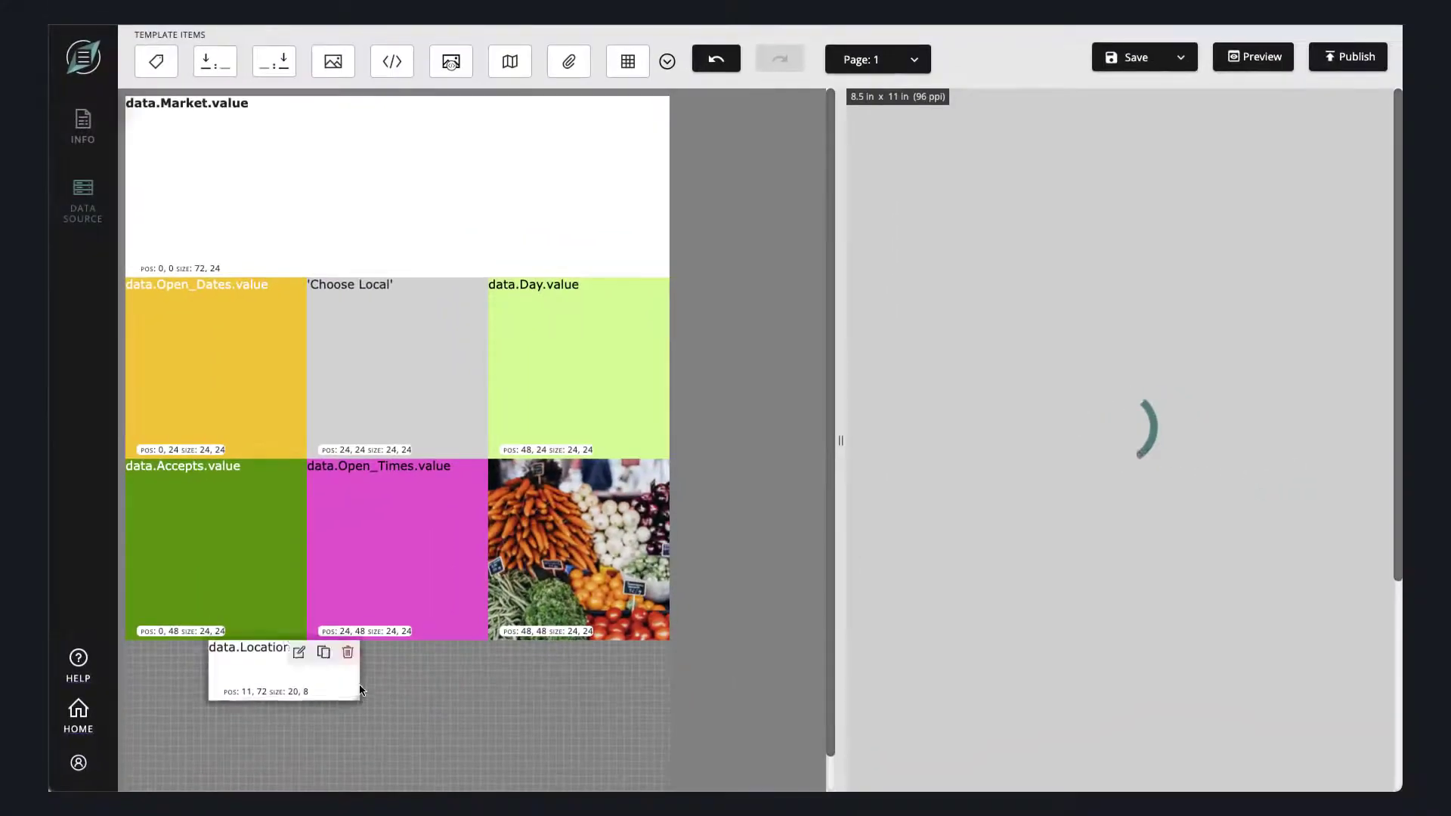
# - Resize the Location item to 72 by 6 and align it at position 0, 72 to span the full template width
pyautogui.moveTo(360, 689); pyautogui.dragTo(567, 667)
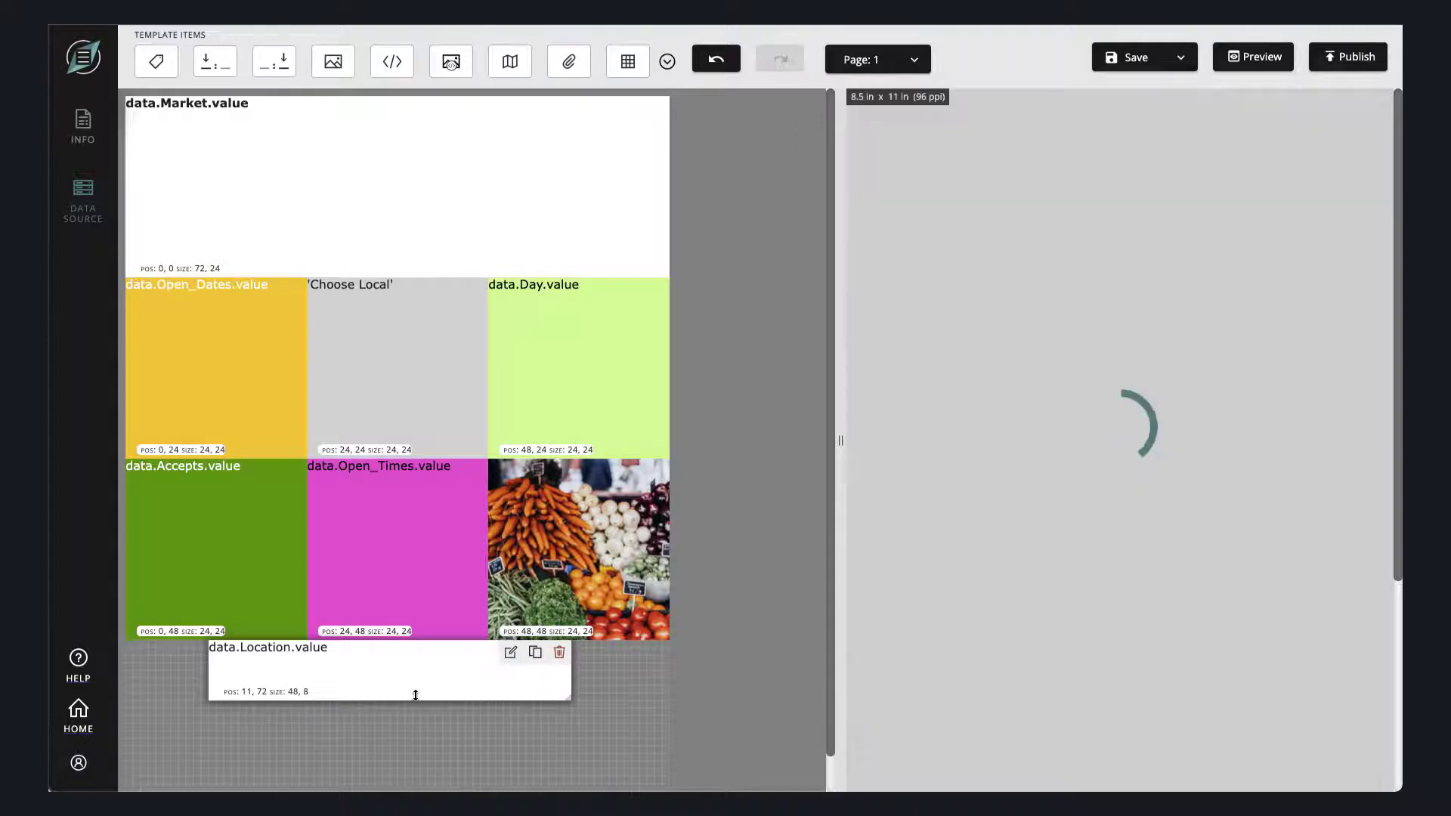
pyautogui.moveTo(415, 700); pyautogui.dragTo(414, 678)
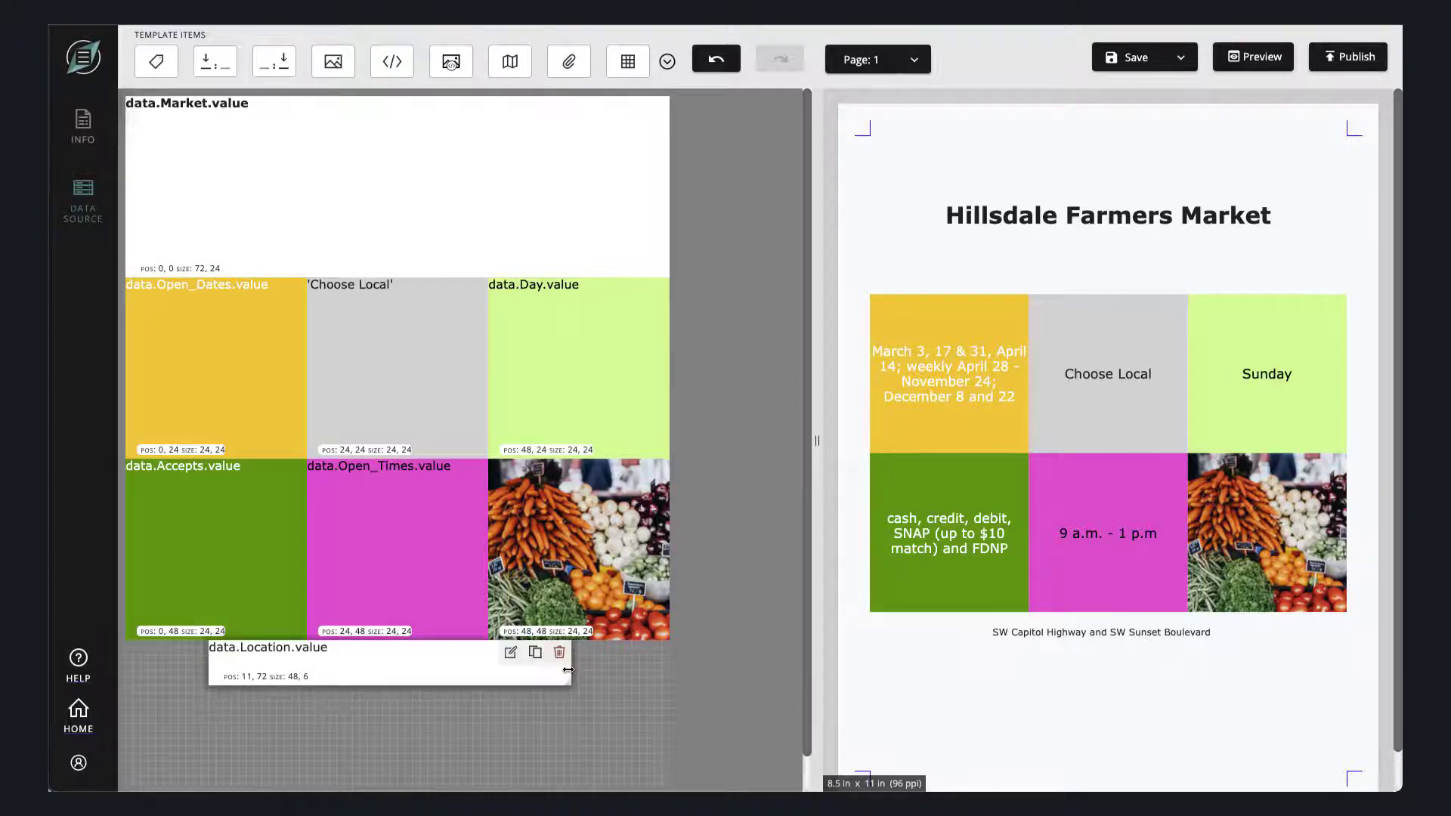
pyautogui.moveTo(571, 676); pyautogui.dragTo(669, 677)
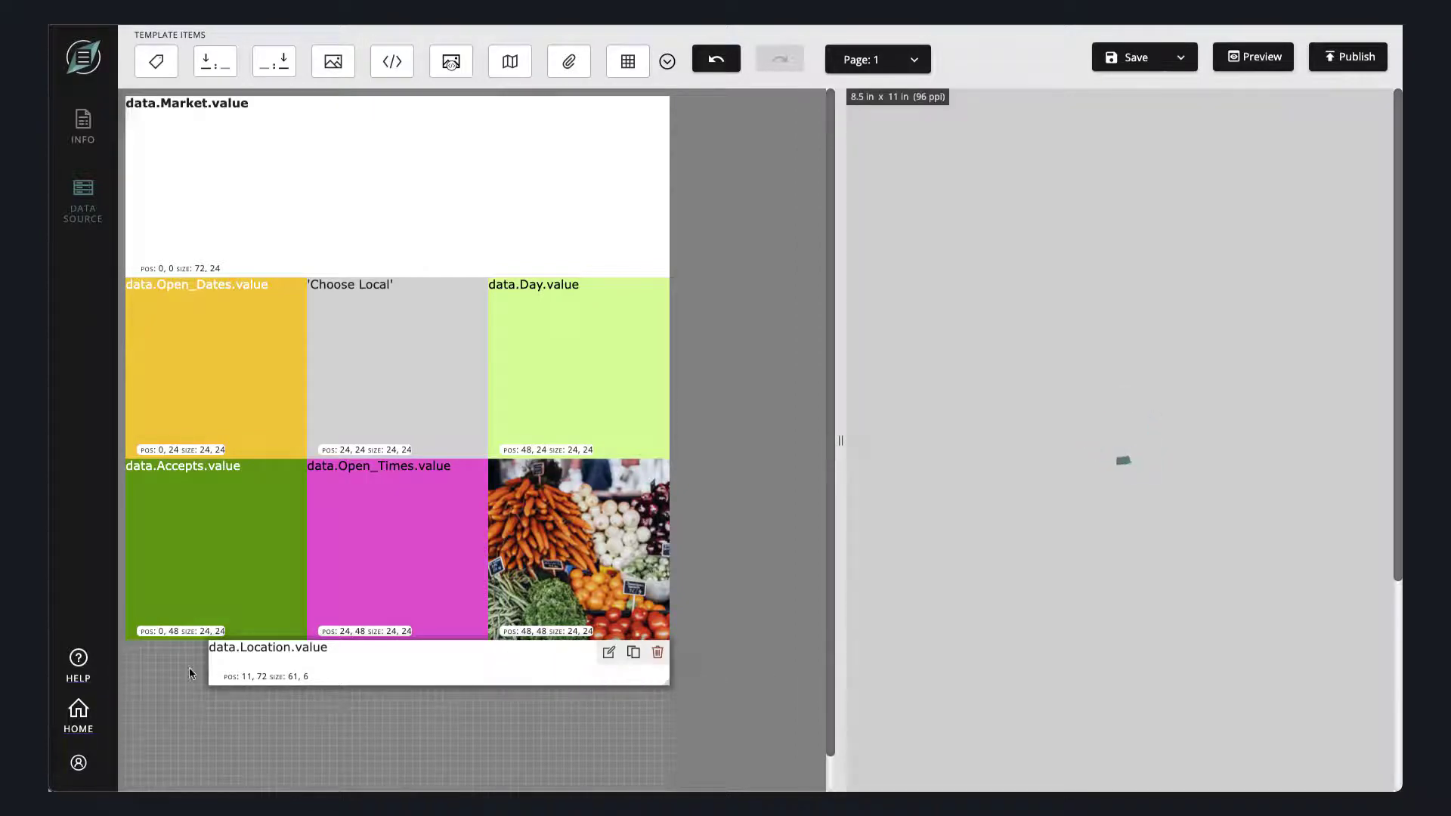
pyautogui.moveTo(108, 668); pyautogui.dragTo(127, 661)
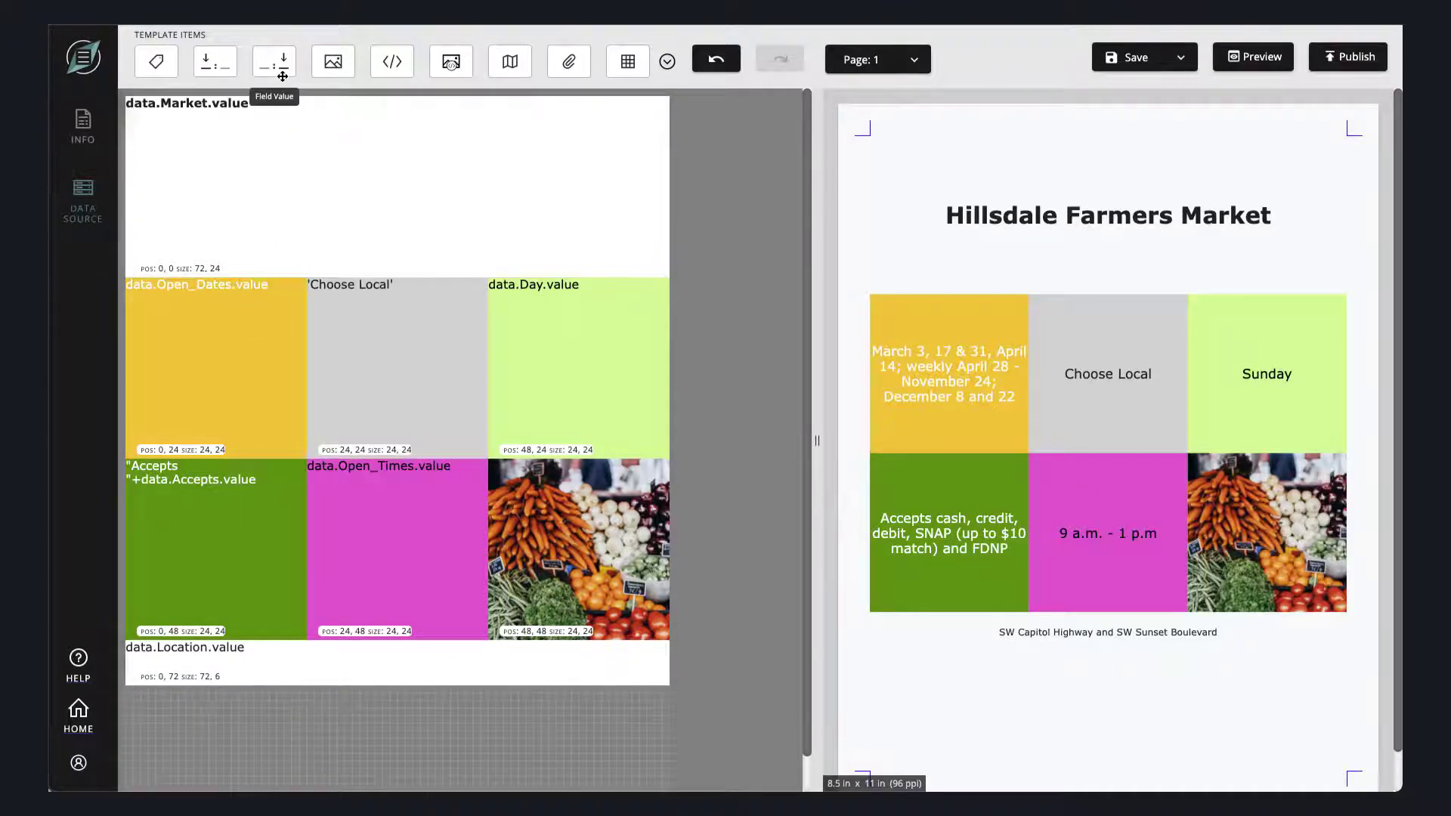
# - Add a horizontally and vertically centered Website field value at position 0, 78, below the Location item, and size it 72 by 6
pyautogui.moveTo(283, 76); pyautogui.dragTo(225, 706)
pyautogui.click(523, 208)
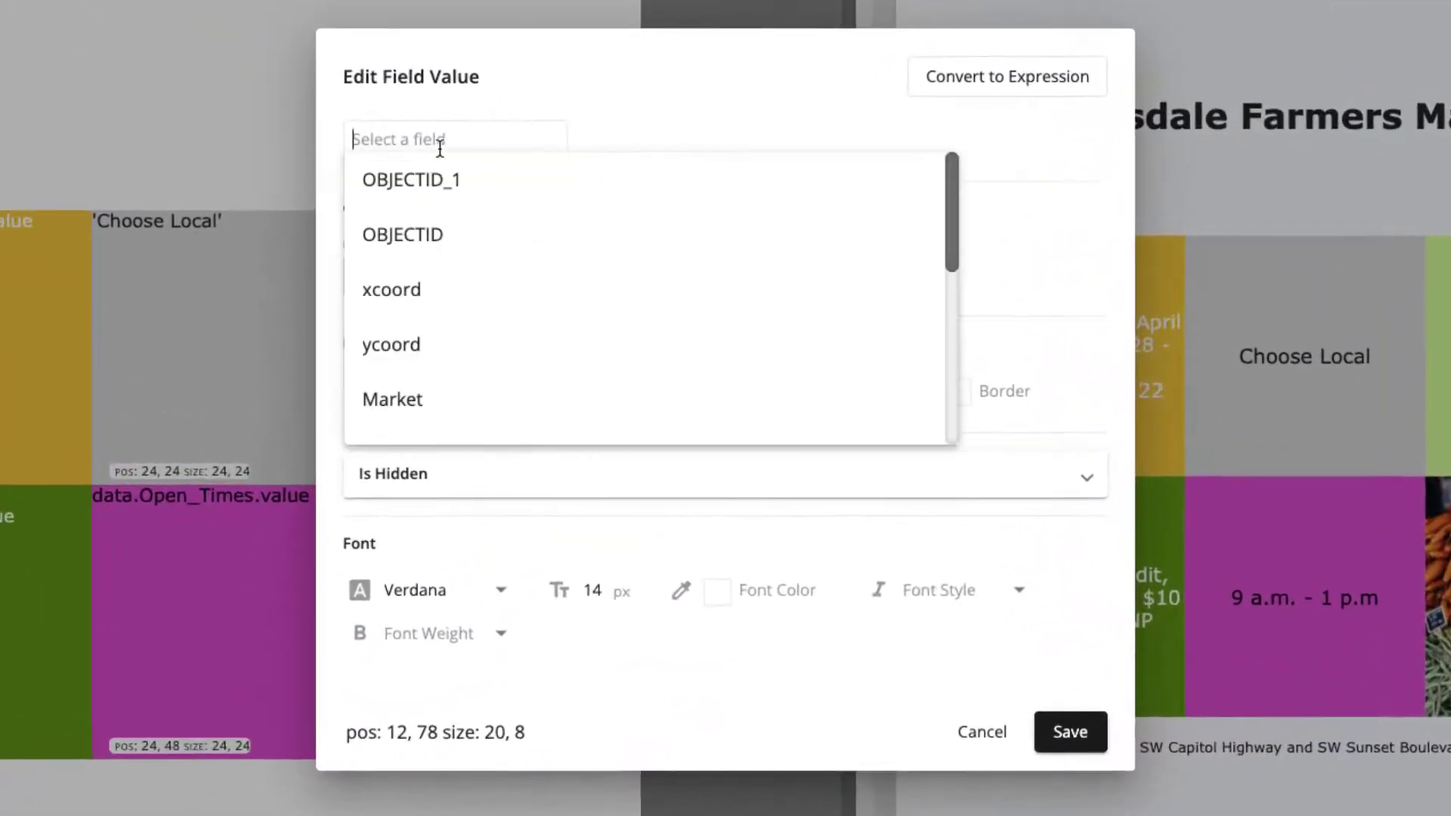
pyautogui.scroll(-5, 469, 298)
pyautogui.click(447, 424)
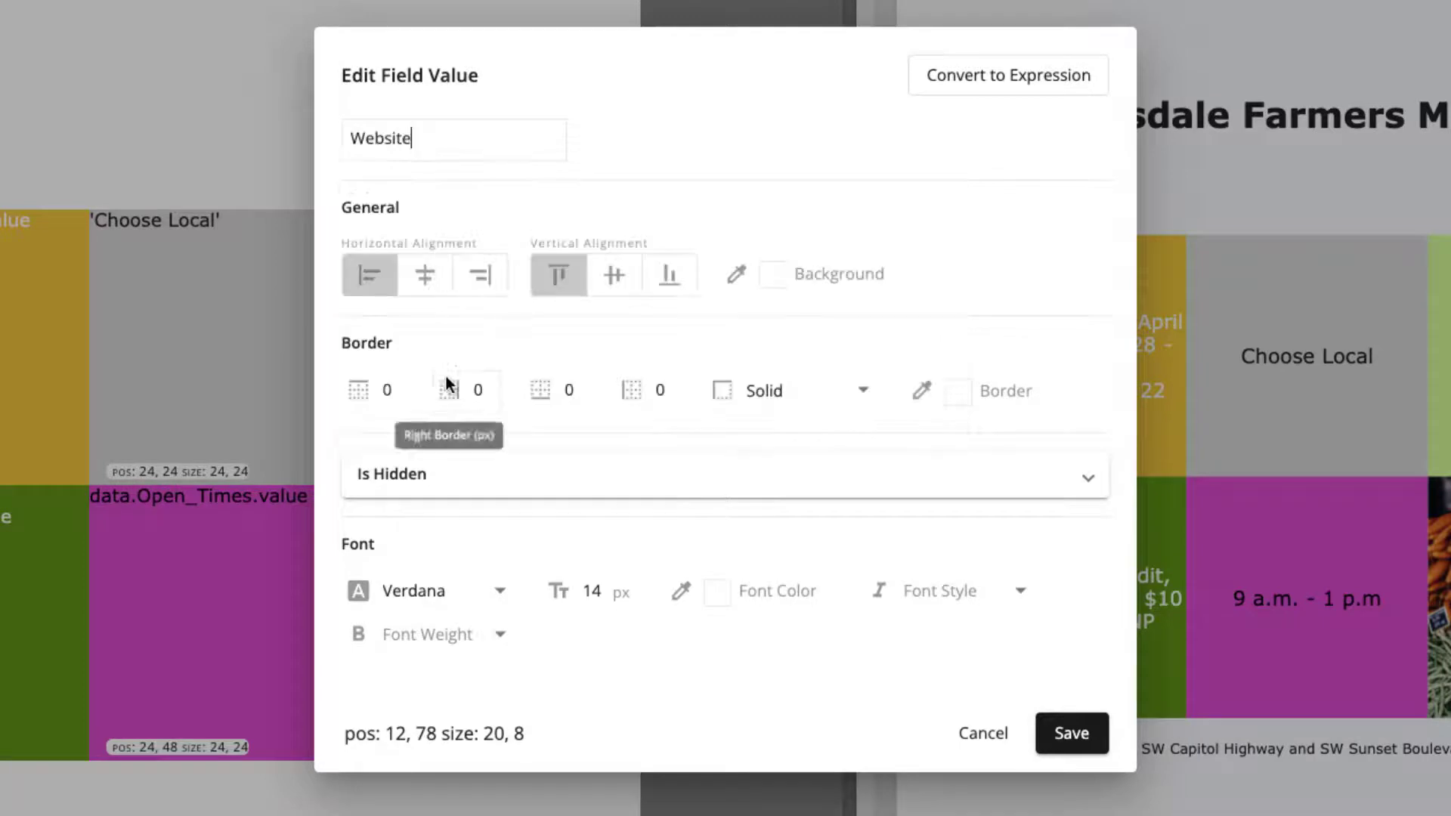
pyautogui.click(425, 275)
pyautogui.click(613, 275)
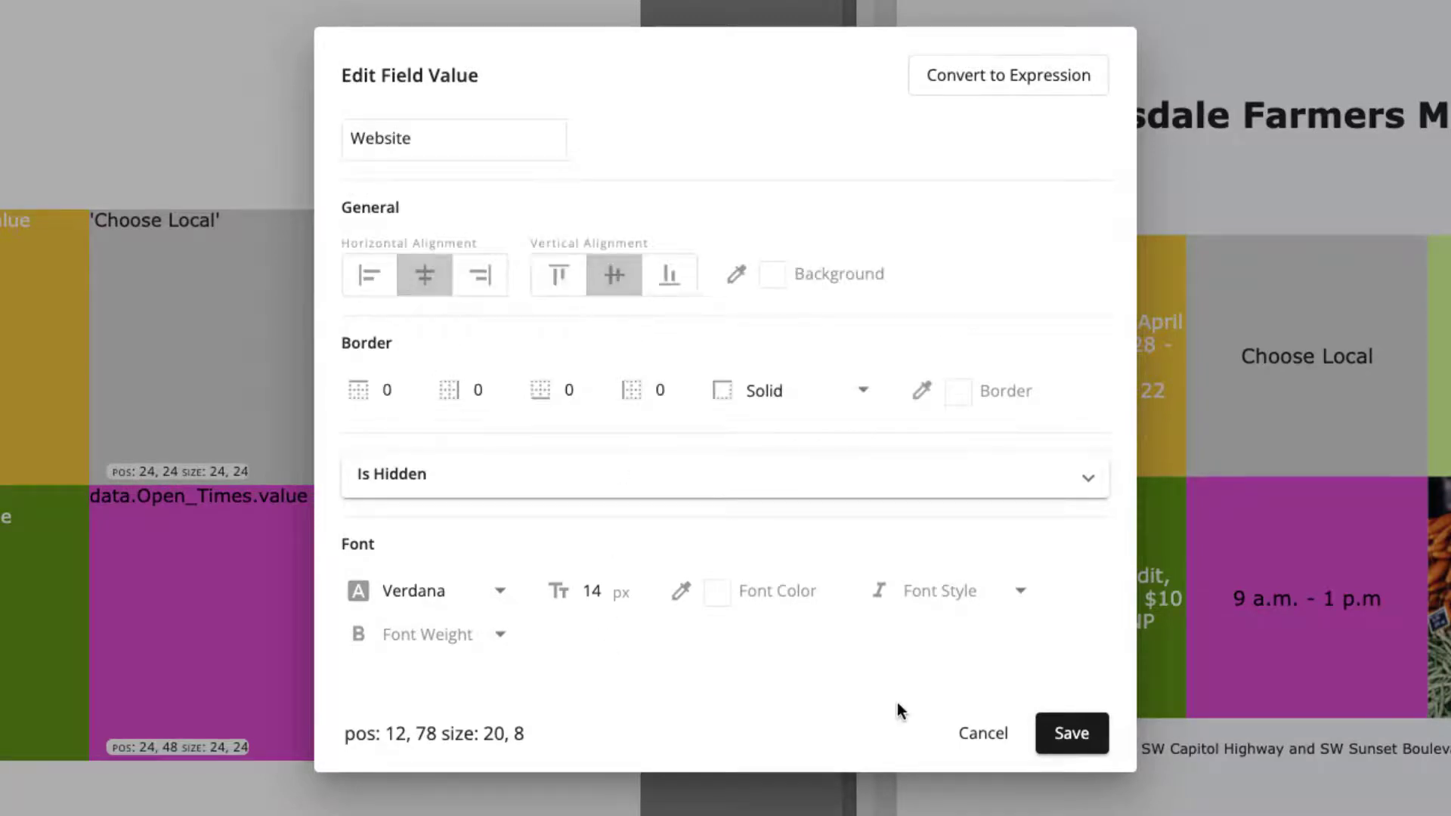
pyautogui.click(1071, 733)
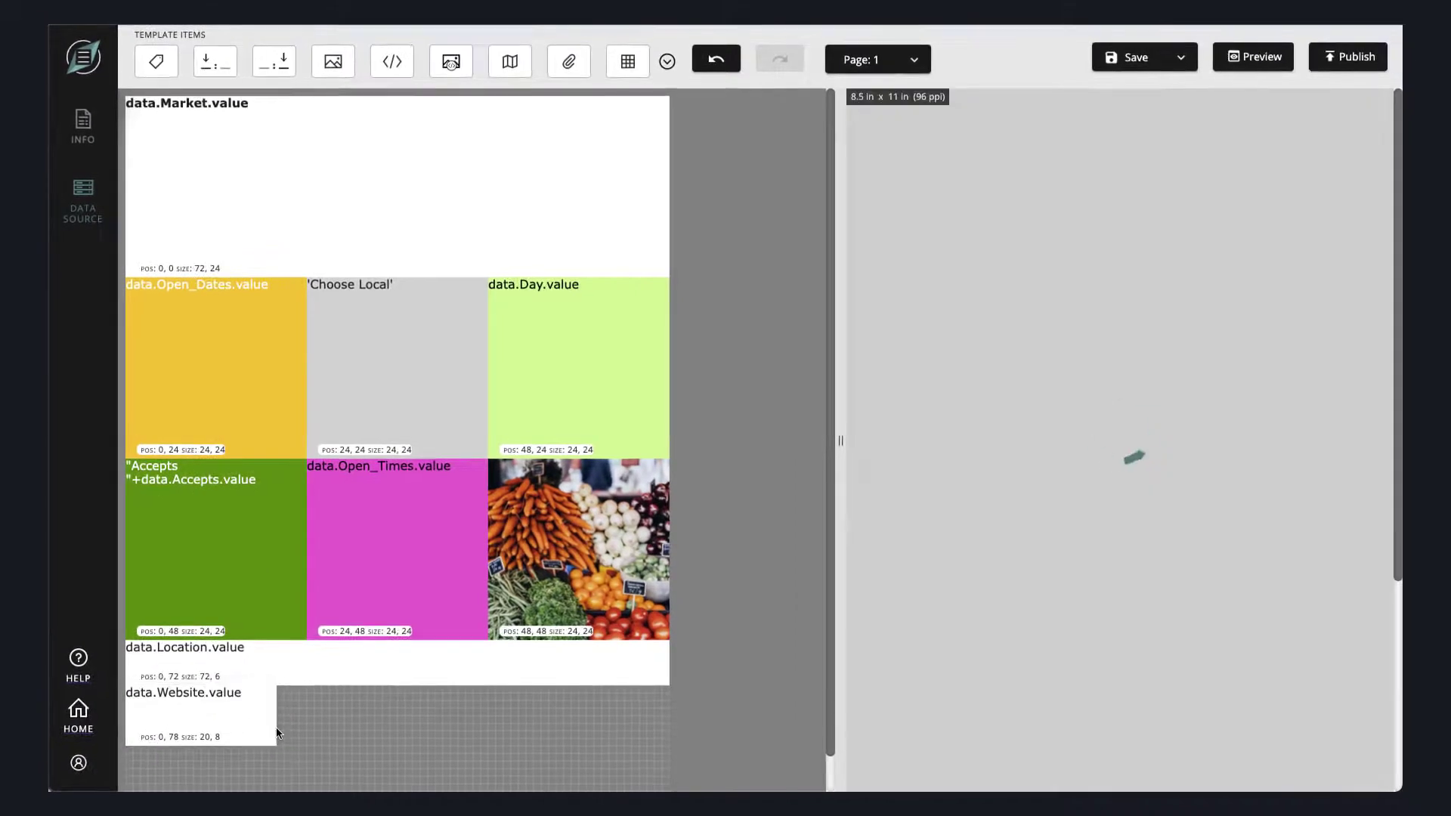
pyautogui.moveTo(276, 728); pyautogui.dragTo(673, 715)
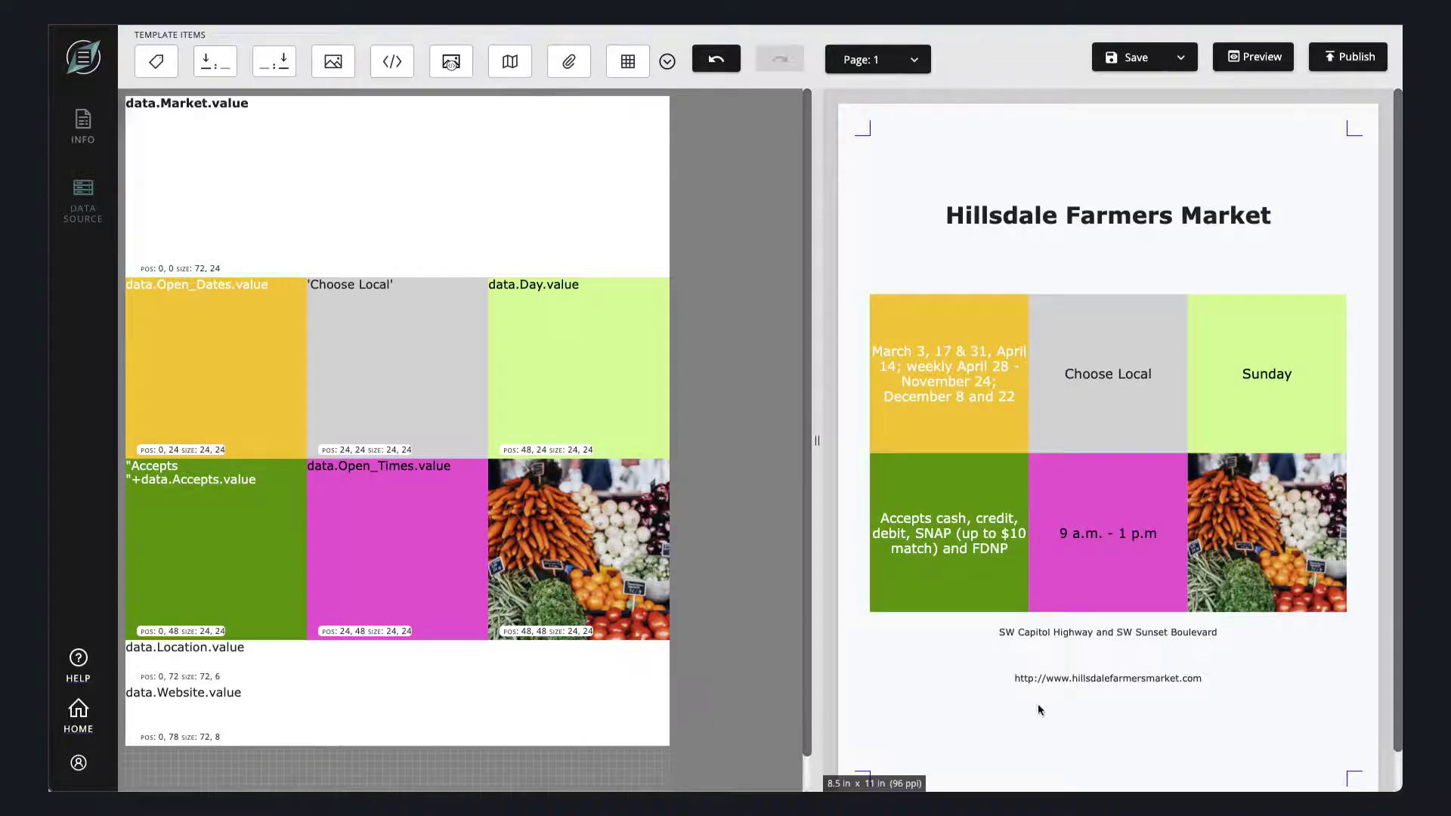
pyautogui.moveTo(409, 743); pyautogui.dragTo(412, 721)
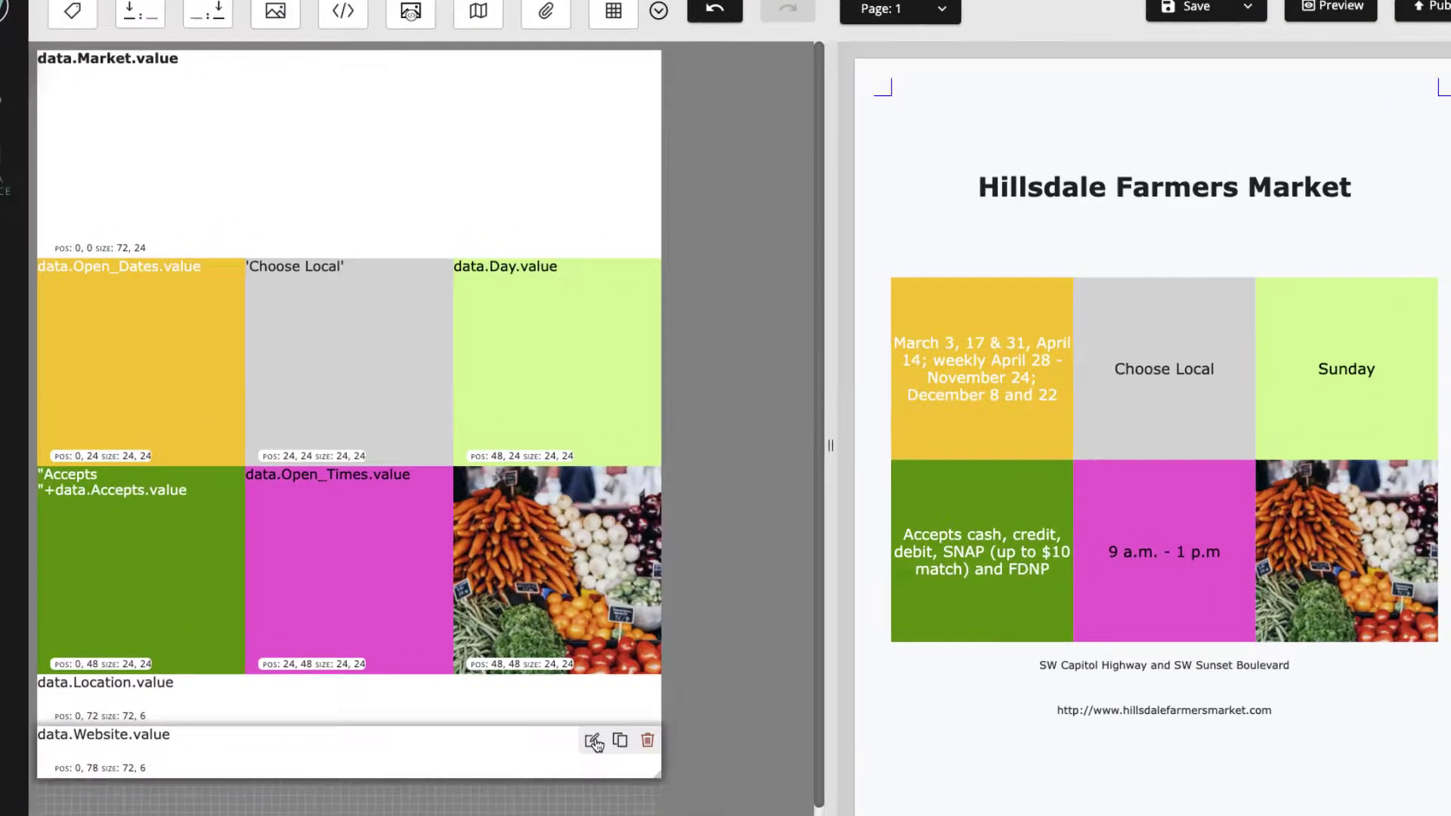
# - Convert the Website item to an expression and prefix data.Website.value with "<a href='"+
pyautogui.click(613, 699)
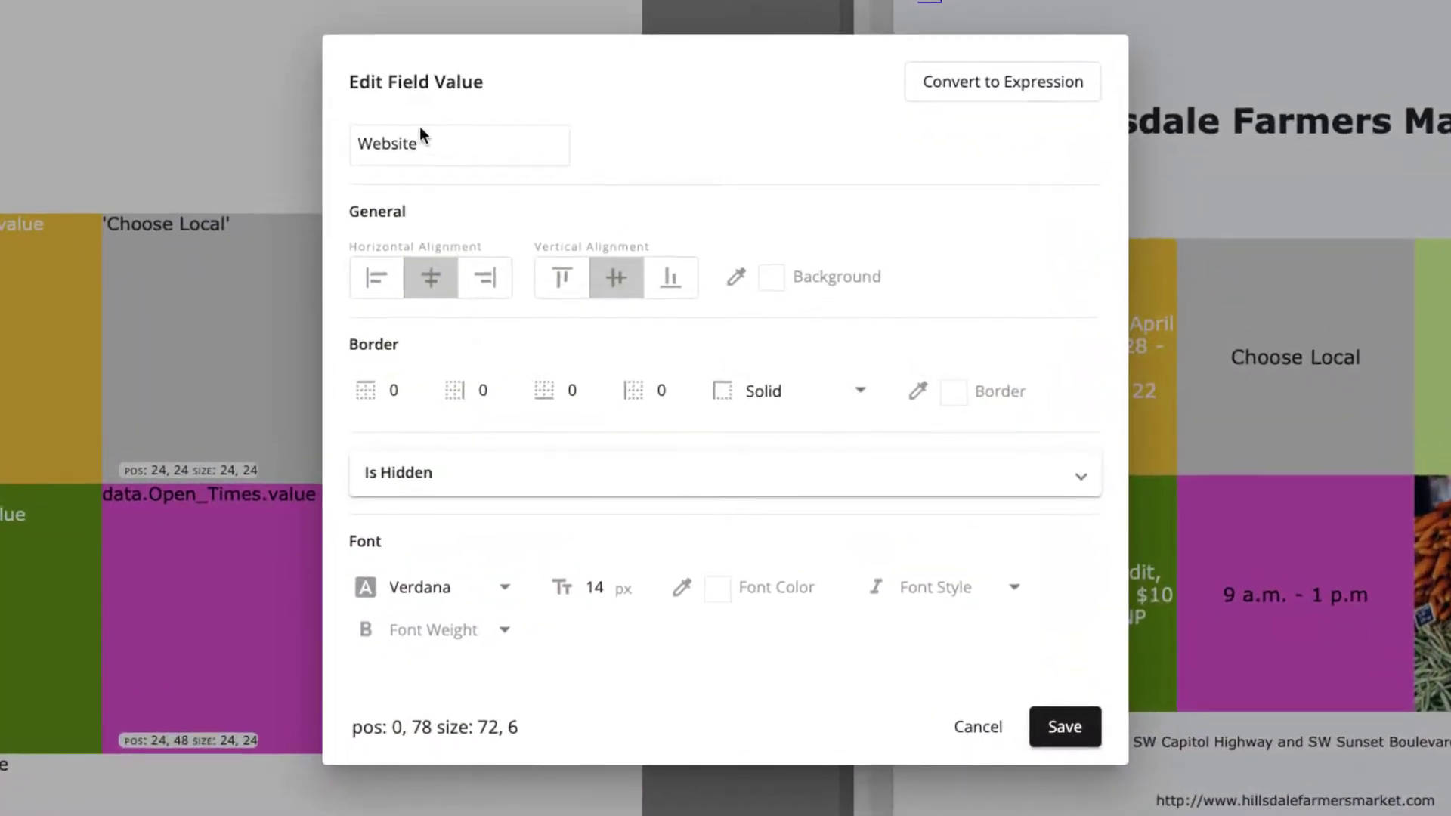
pyautogui.click(1001, 84)
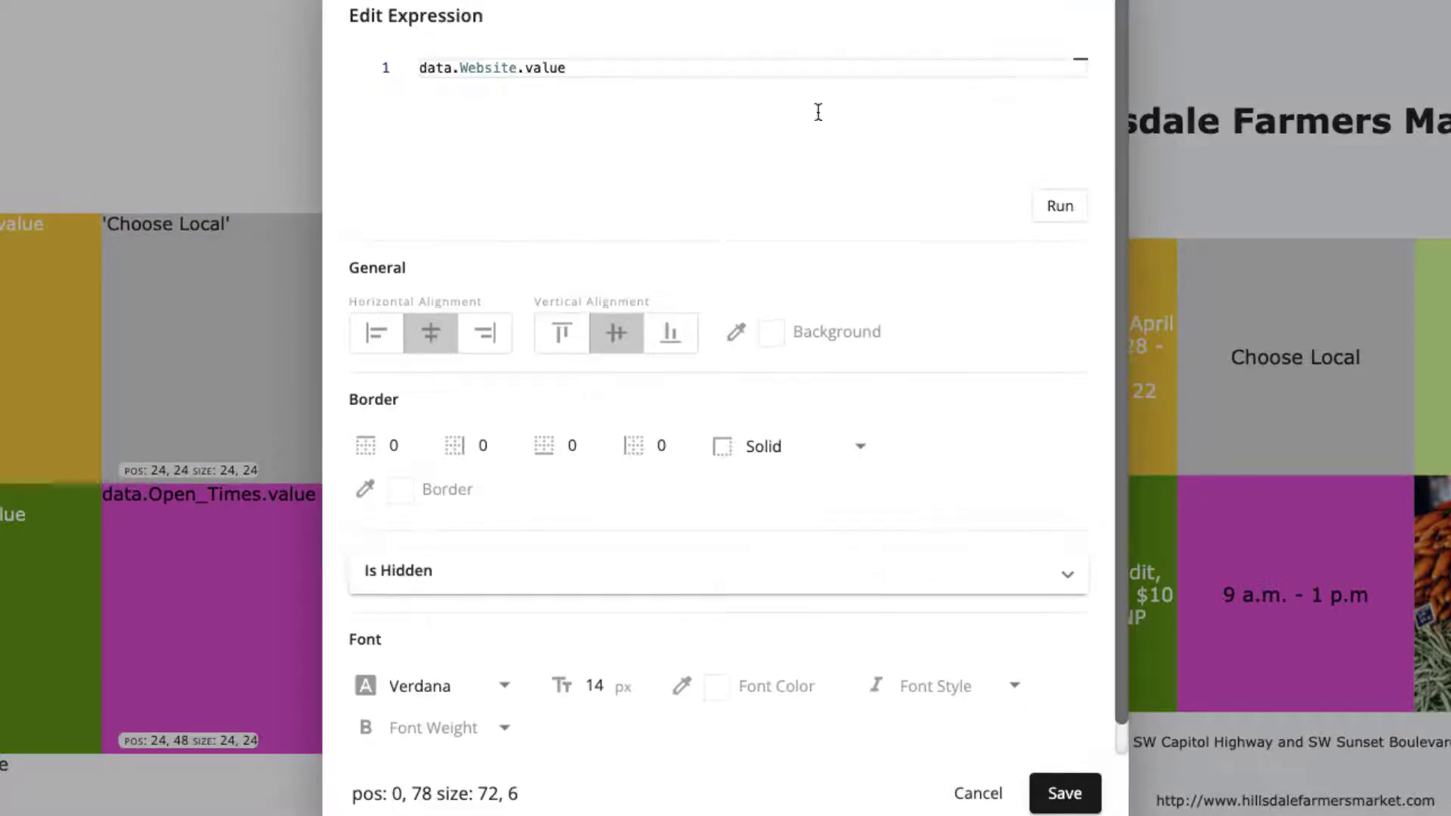
pyautogui.click(420, 69)
pyautogui.write('"<a')
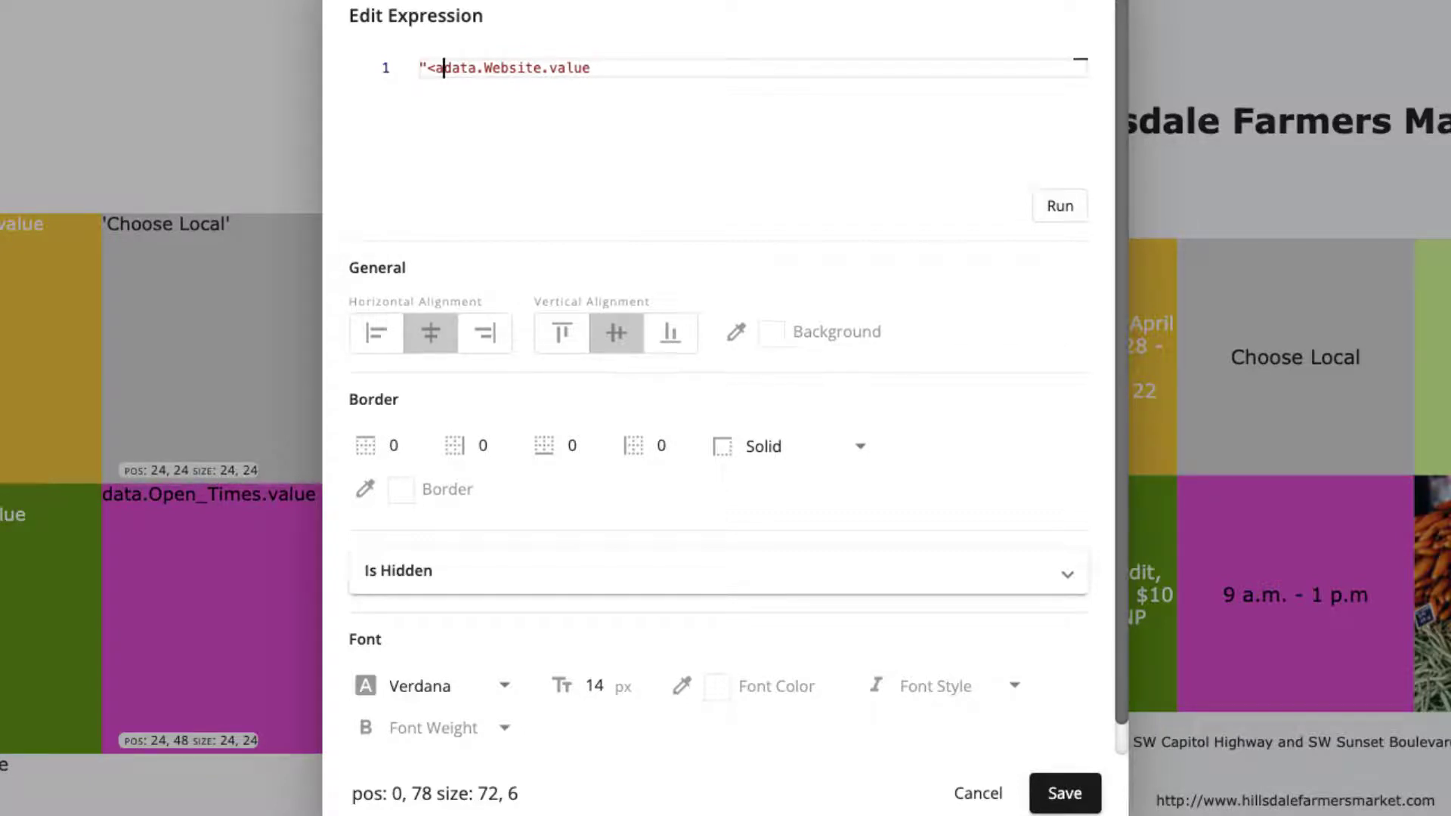
pyautogui.write(' h')
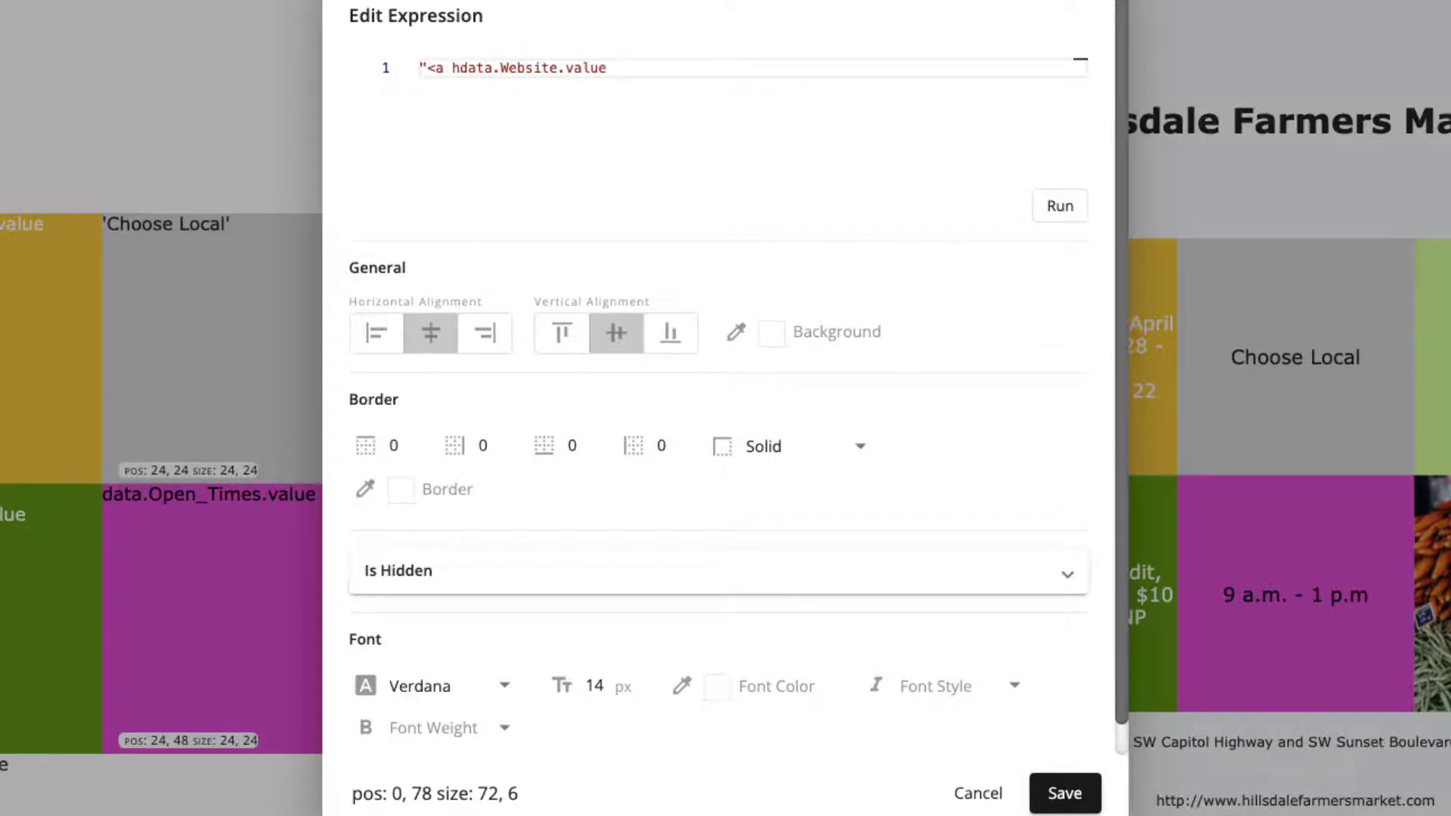
pyautogui.write("ref='")
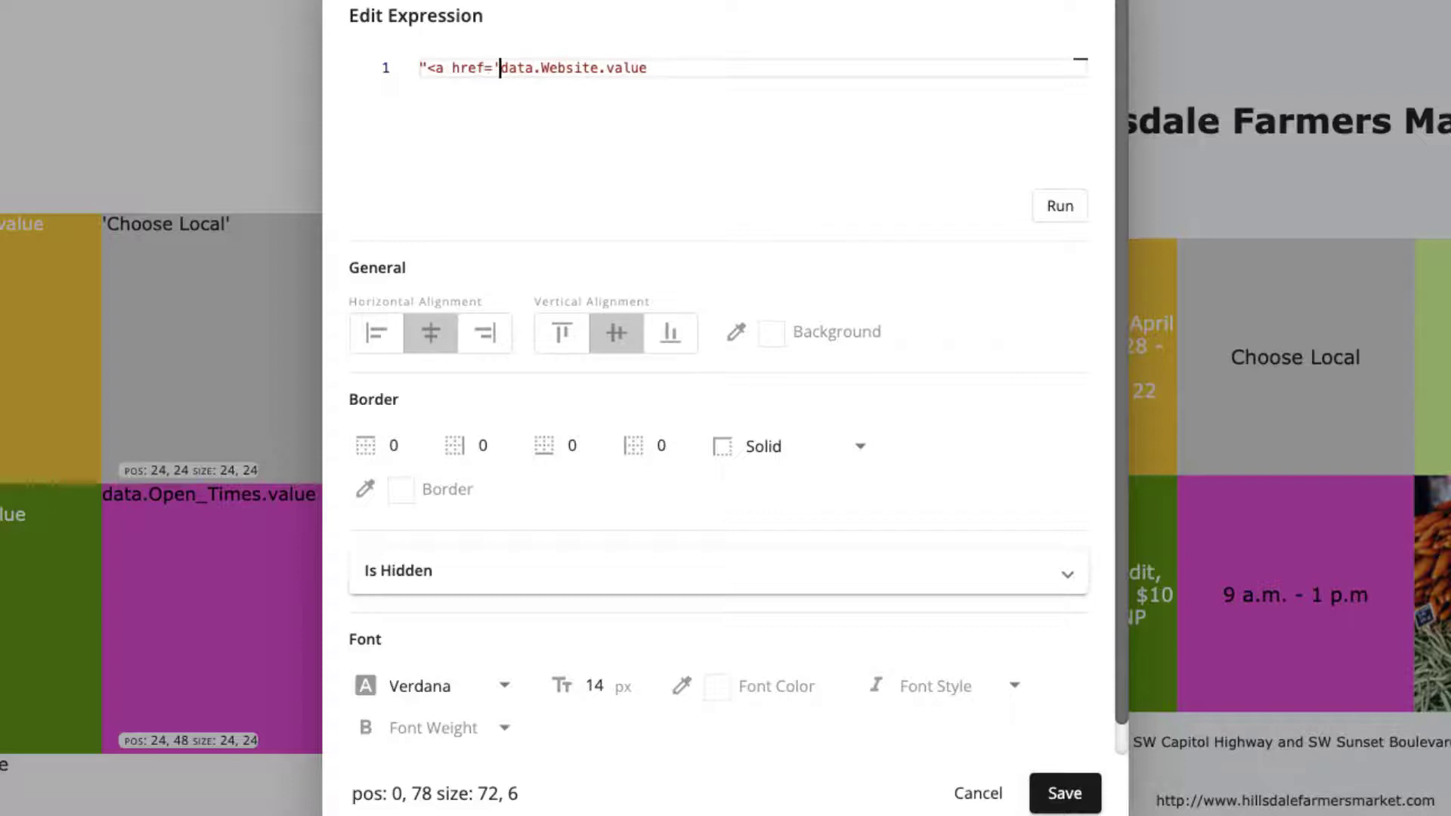
pyautogui.write('"+')
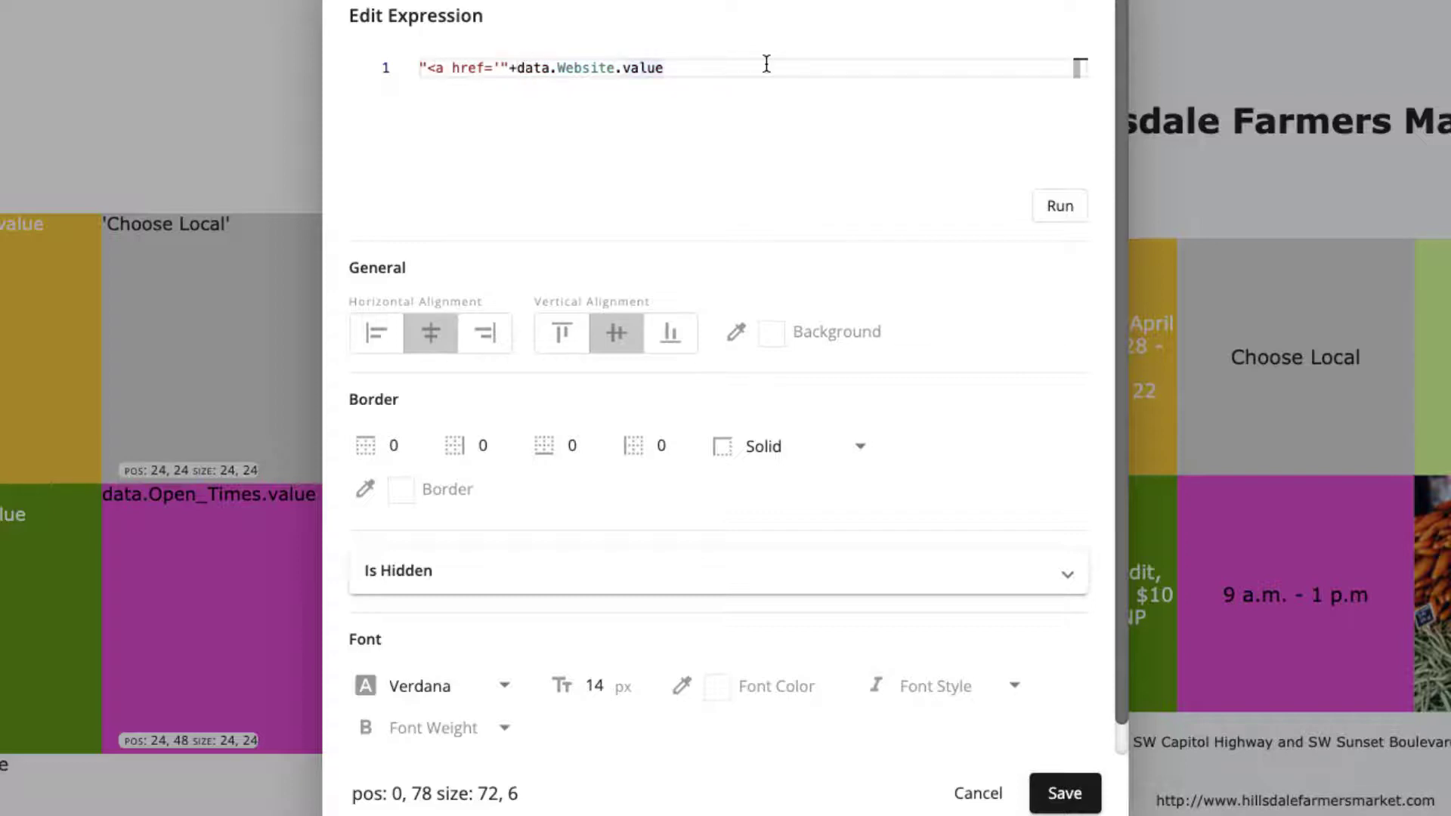
pyautogui.write('"\'>Open Mar')
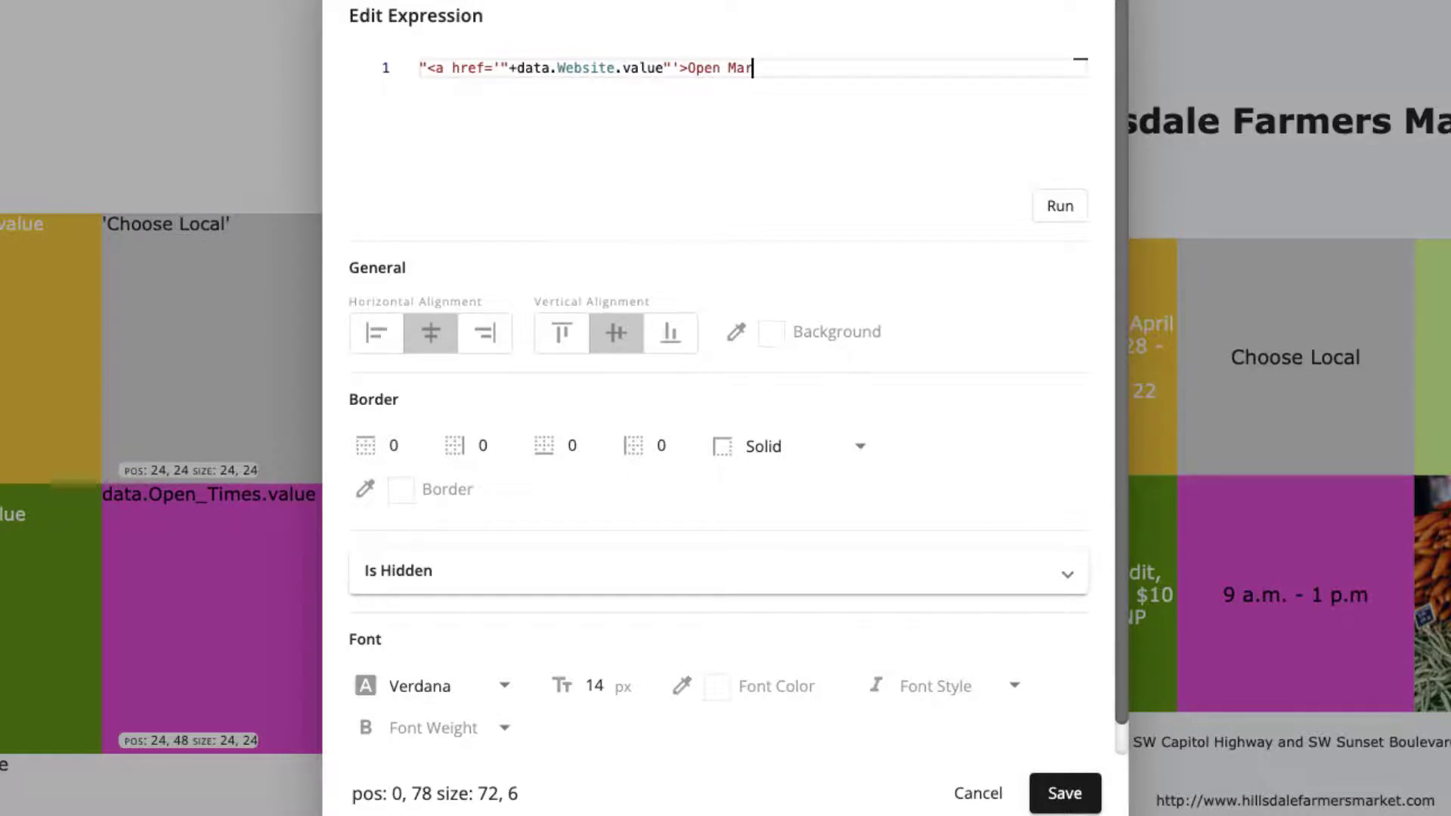
pyautogui.write('ket Website')
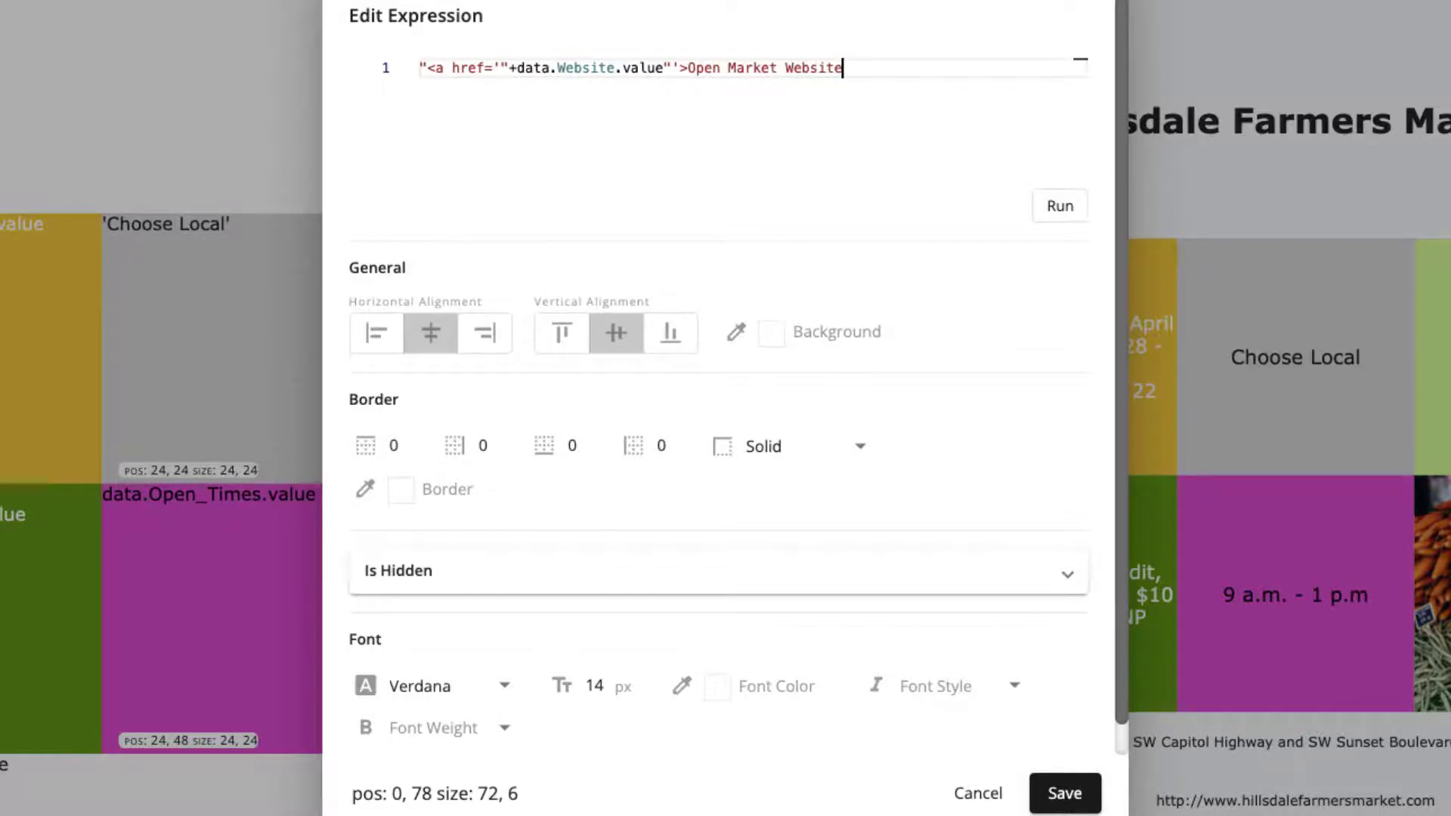
pyautogui.write('</a>"')
# - Complete the link expression with +"'>Open Market Website</a>" after data.Website.value, run it and save the item
pyautogui.click(1060, 204)
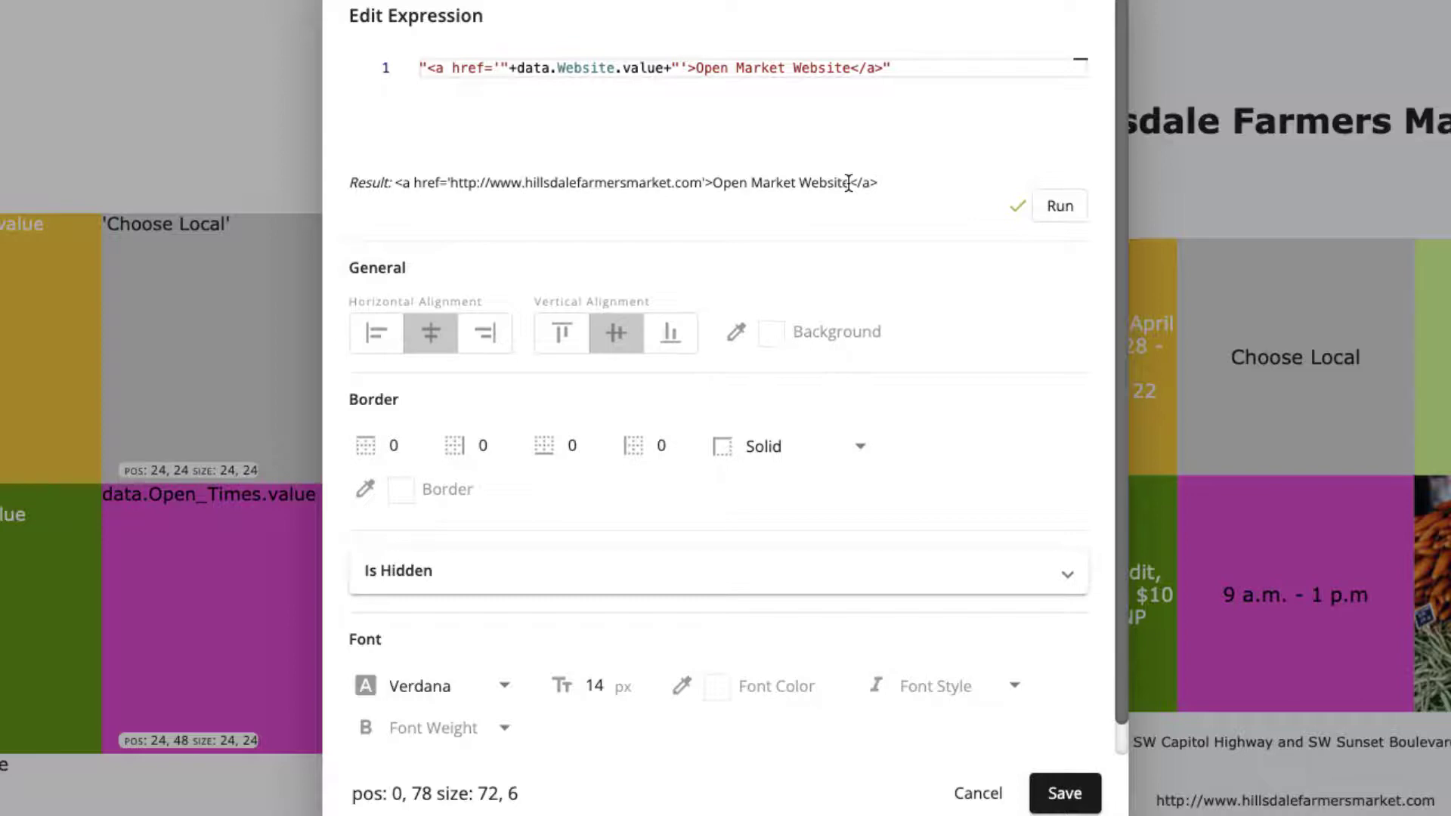
pyautogui.click(1065, 793)
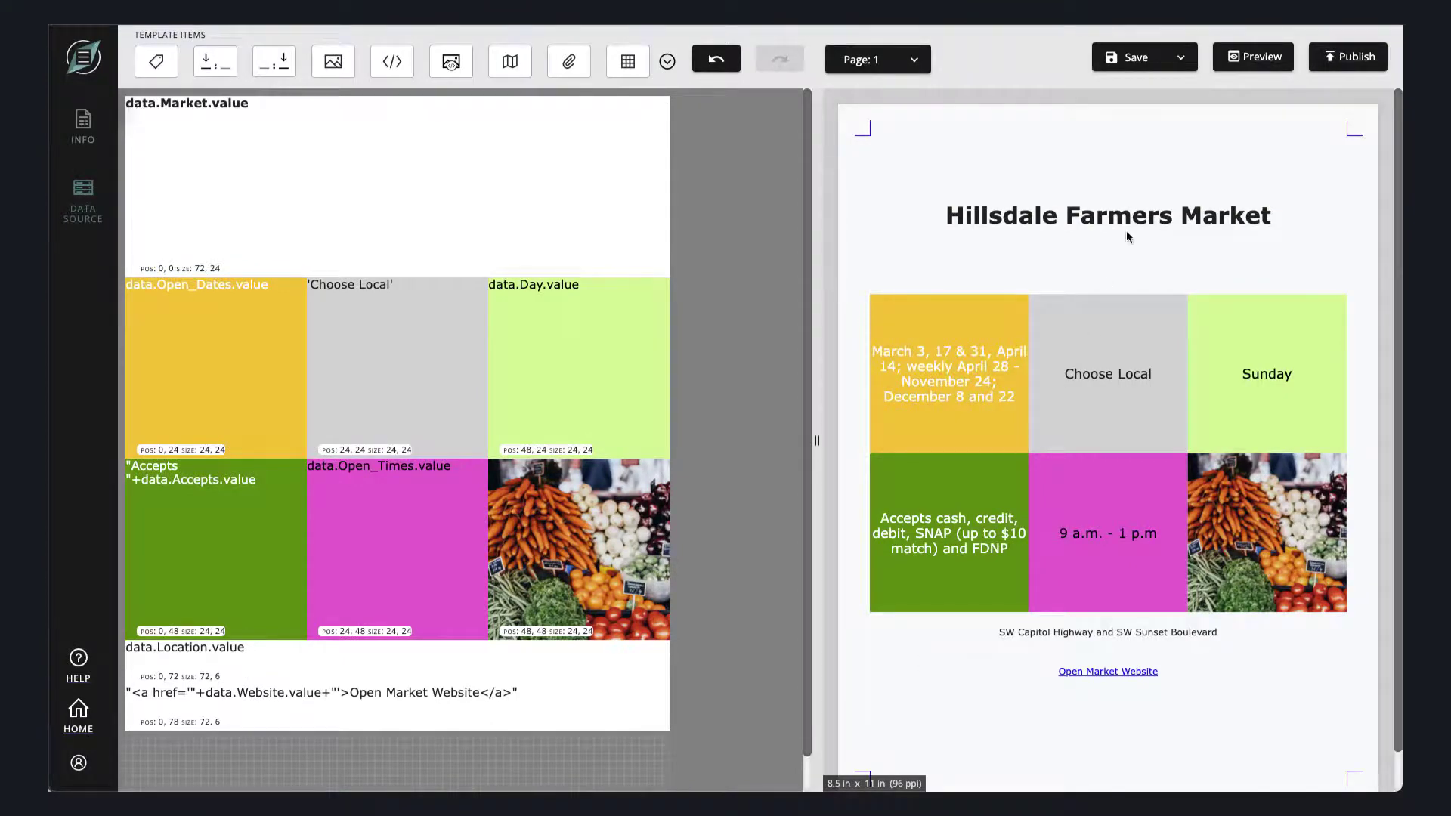
# - Save the report template and publish it
pyautogui.click(1127, 65)
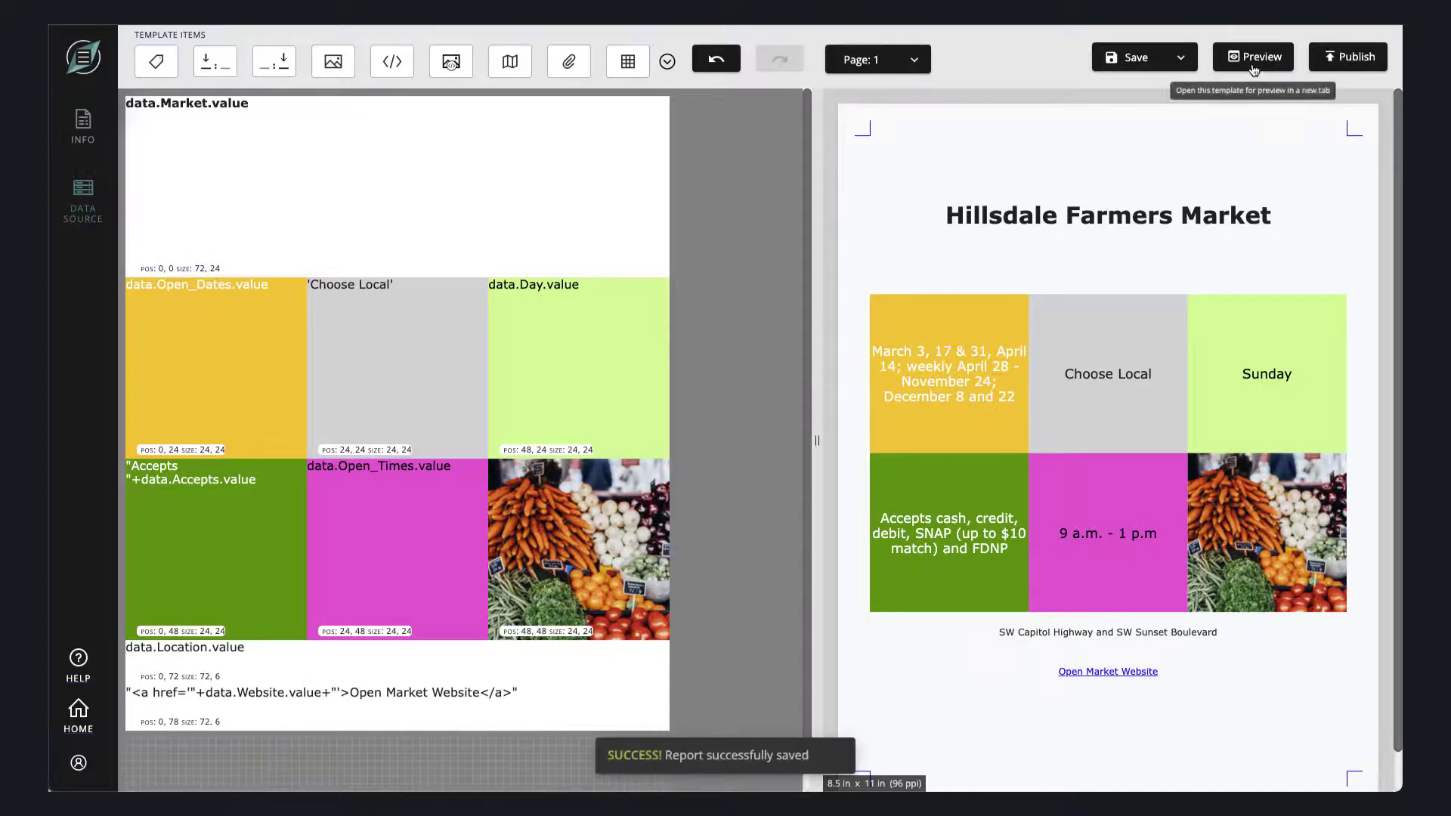
pyautogui.click(1321, 65)
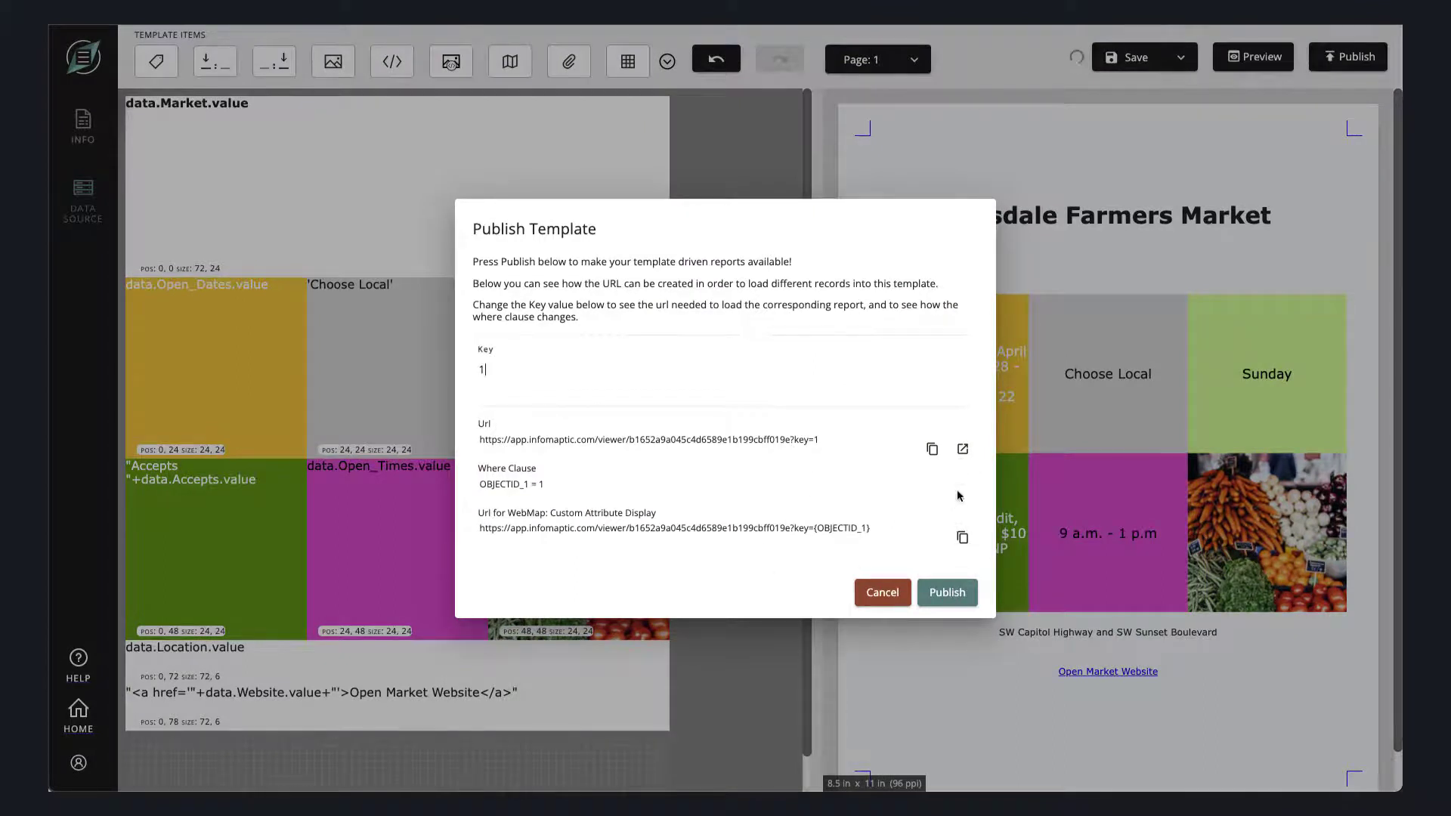
pyautogui.click(943, 601)
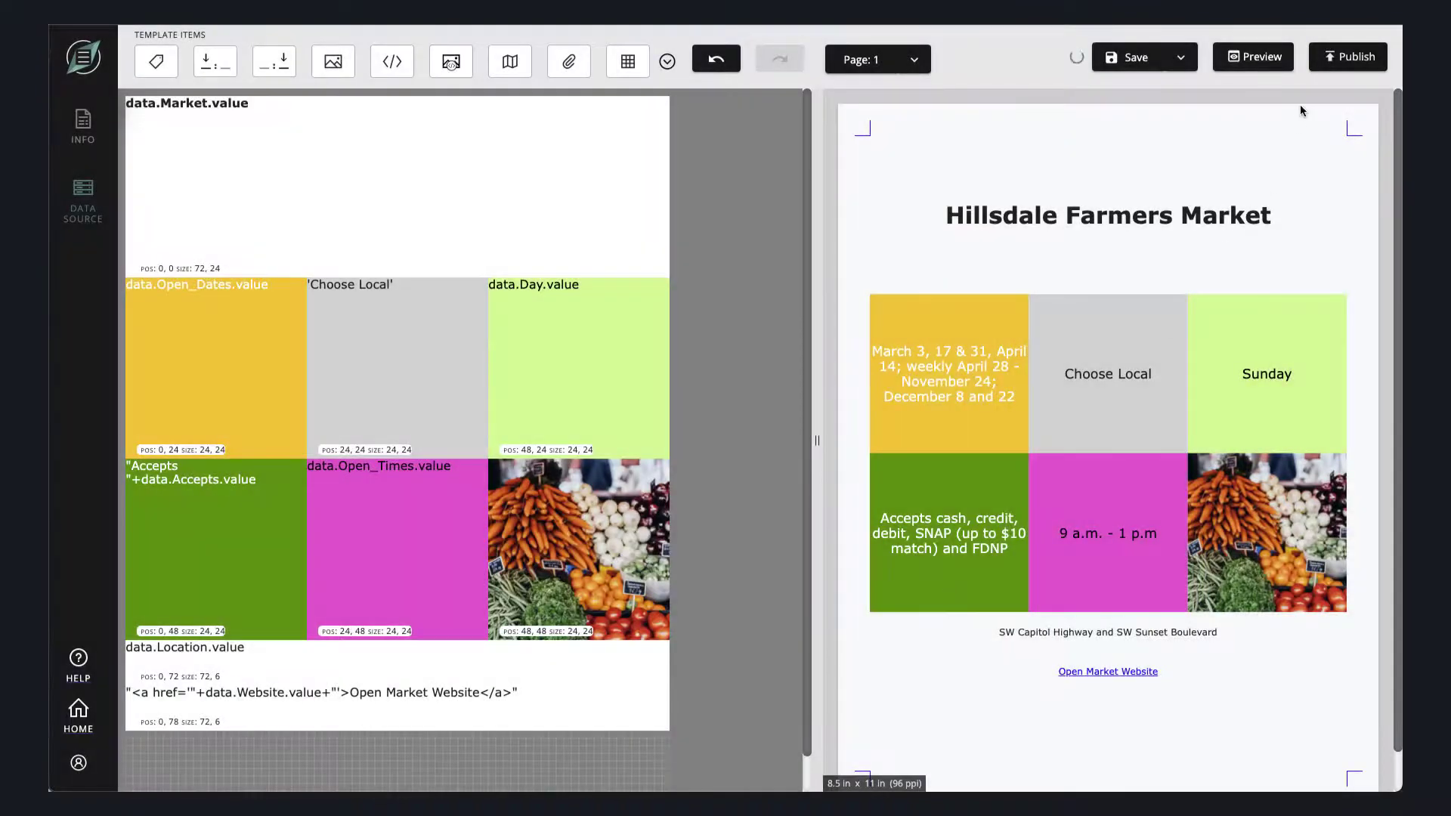
# - Open the published report for key 1 from the template's publishing details
pyautogui.click(1349, 57)
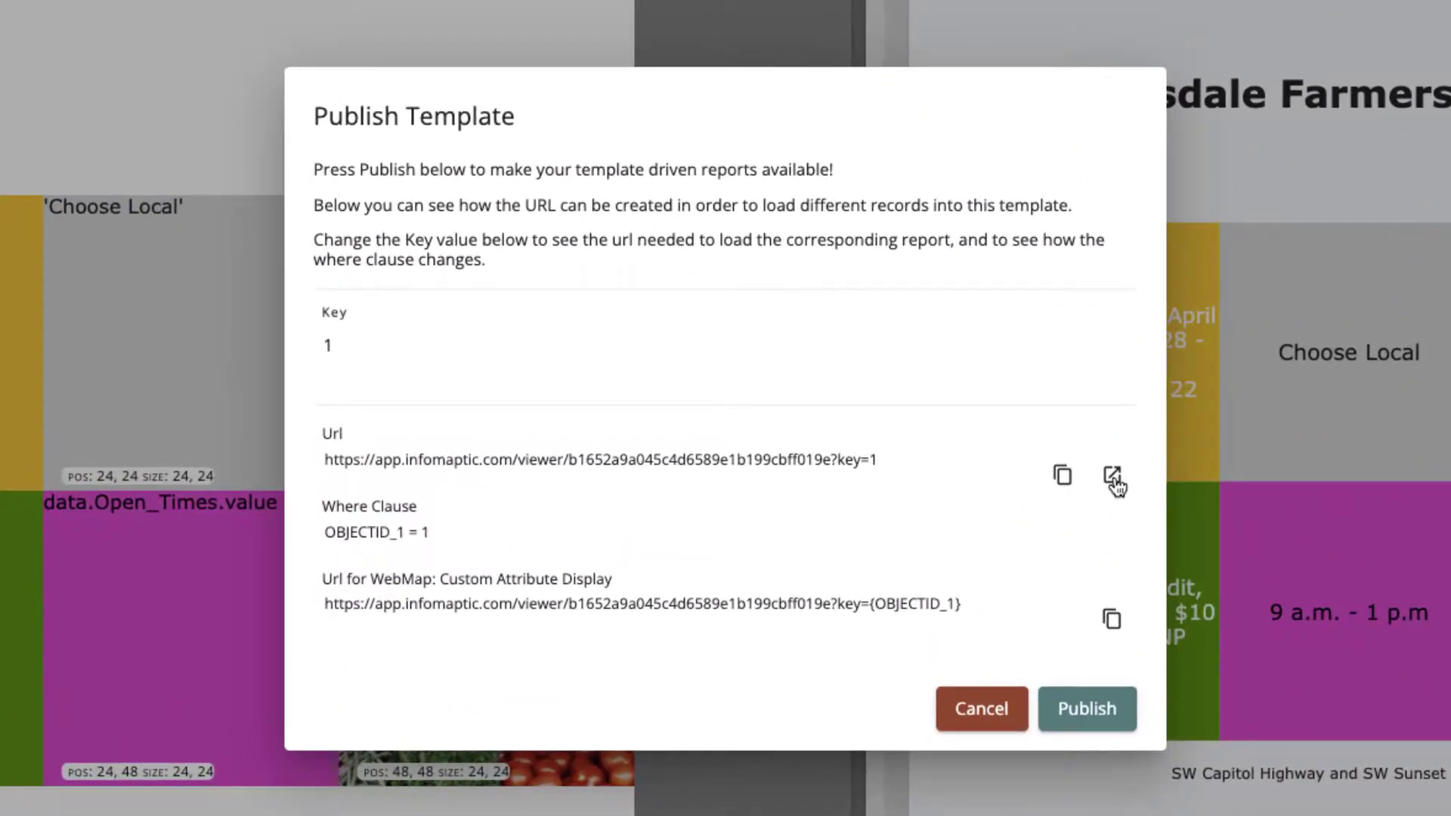
pyautogui.click(1115, 478)
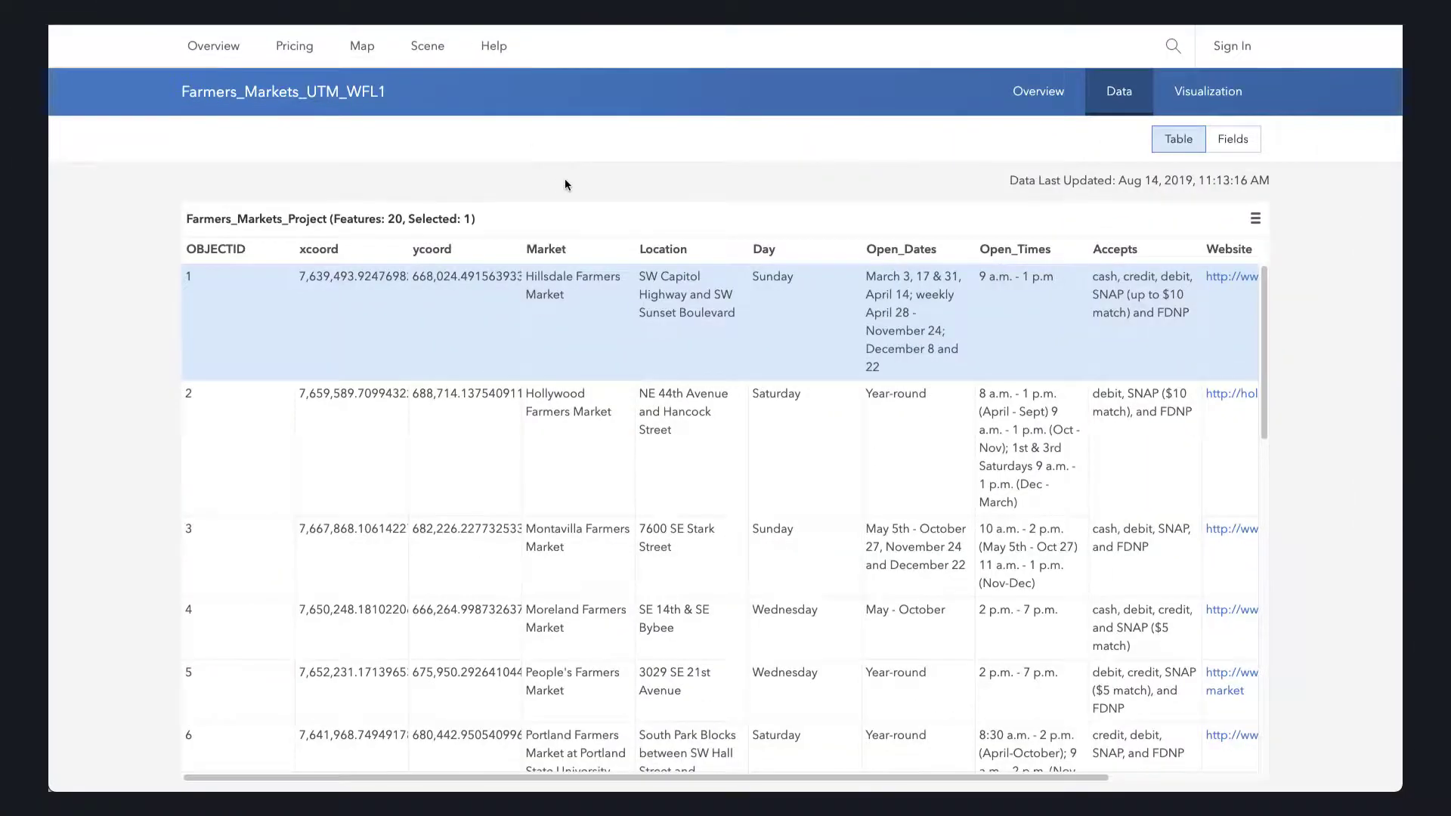
# - Switch to ArcGIS Online, open Farmers_Markets_UTM_WFL1 in Map Viewer and show the pop-up of the Sunday market near Lloyd Center
pyautogui.click(1053, 97)
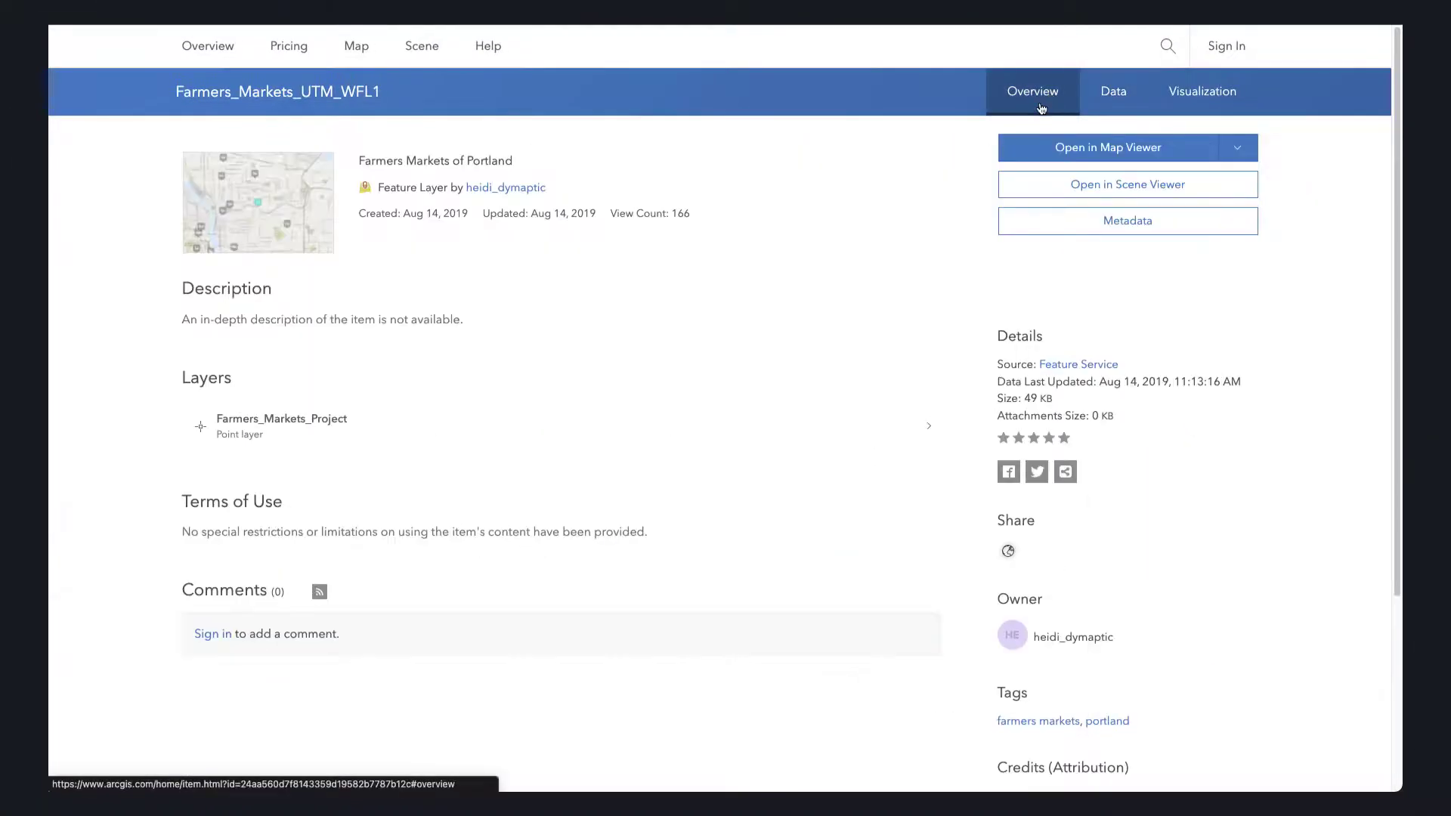
pyautogui.click(1093, 147)
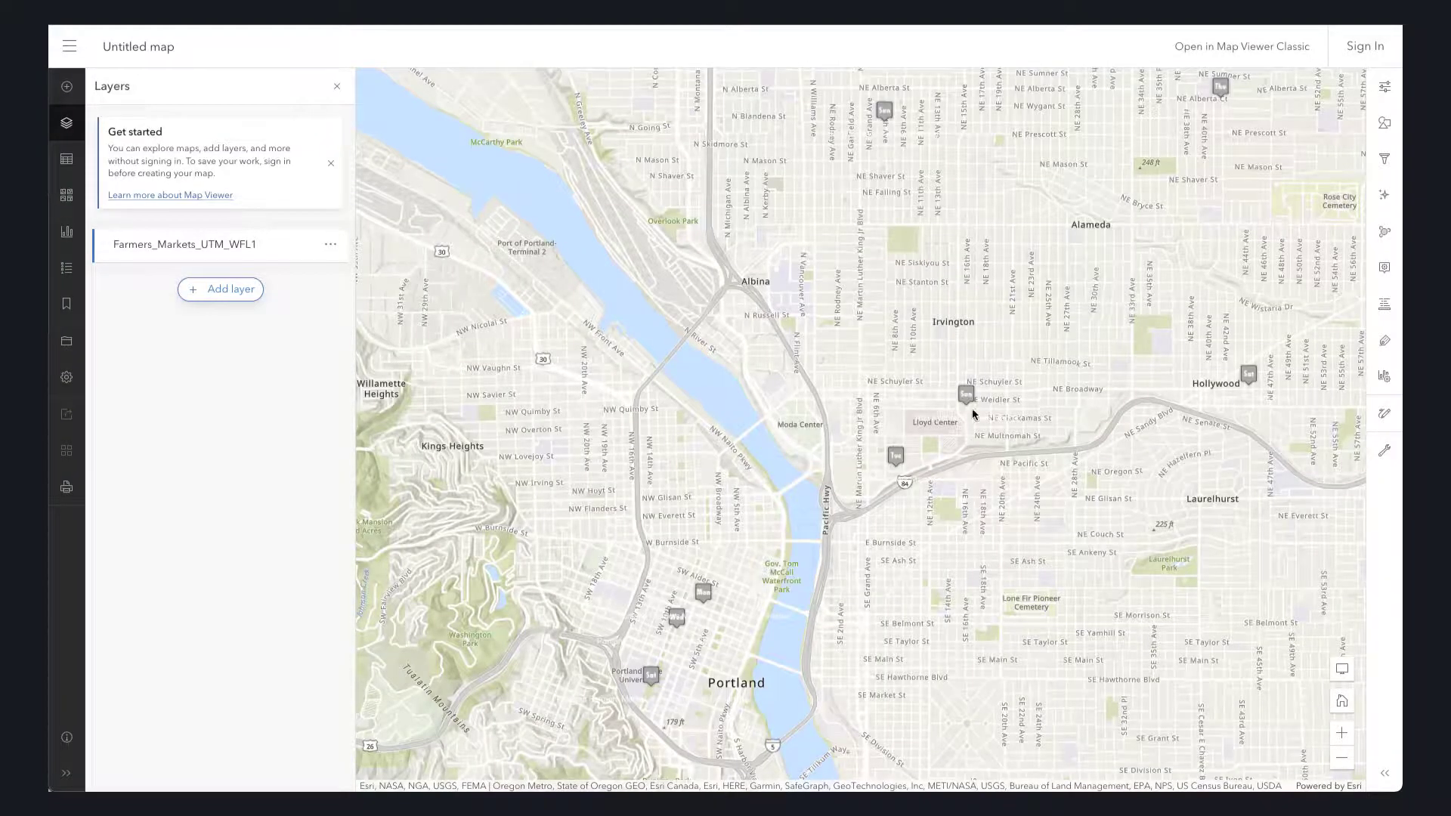
pyautogui.click(968, 405)
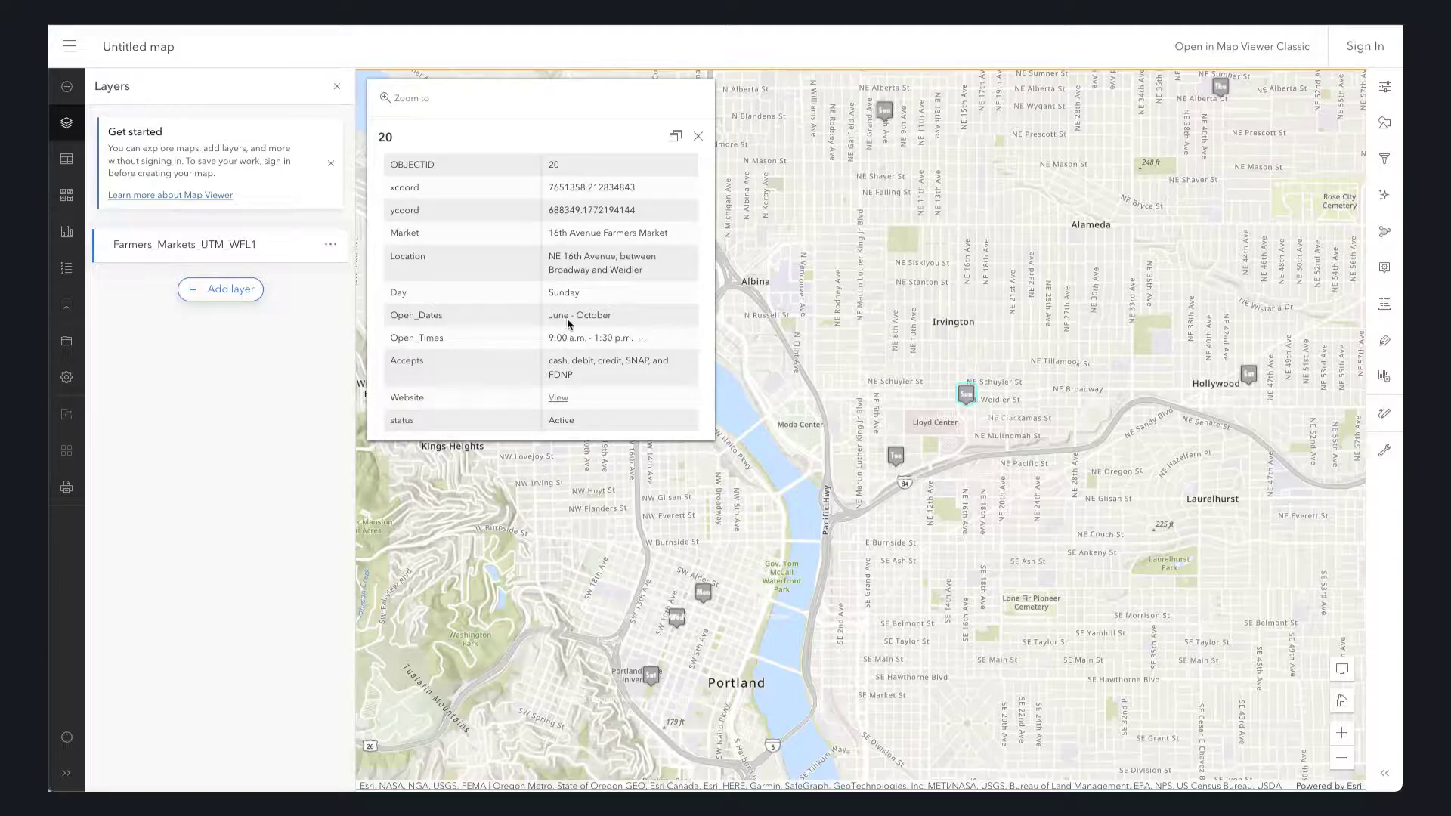
# - Add a text element reading "Open Flyer" to the pop-up of the Farmers_Markets_UTM_WFL1 layer
pyautogui.click(235, 251)
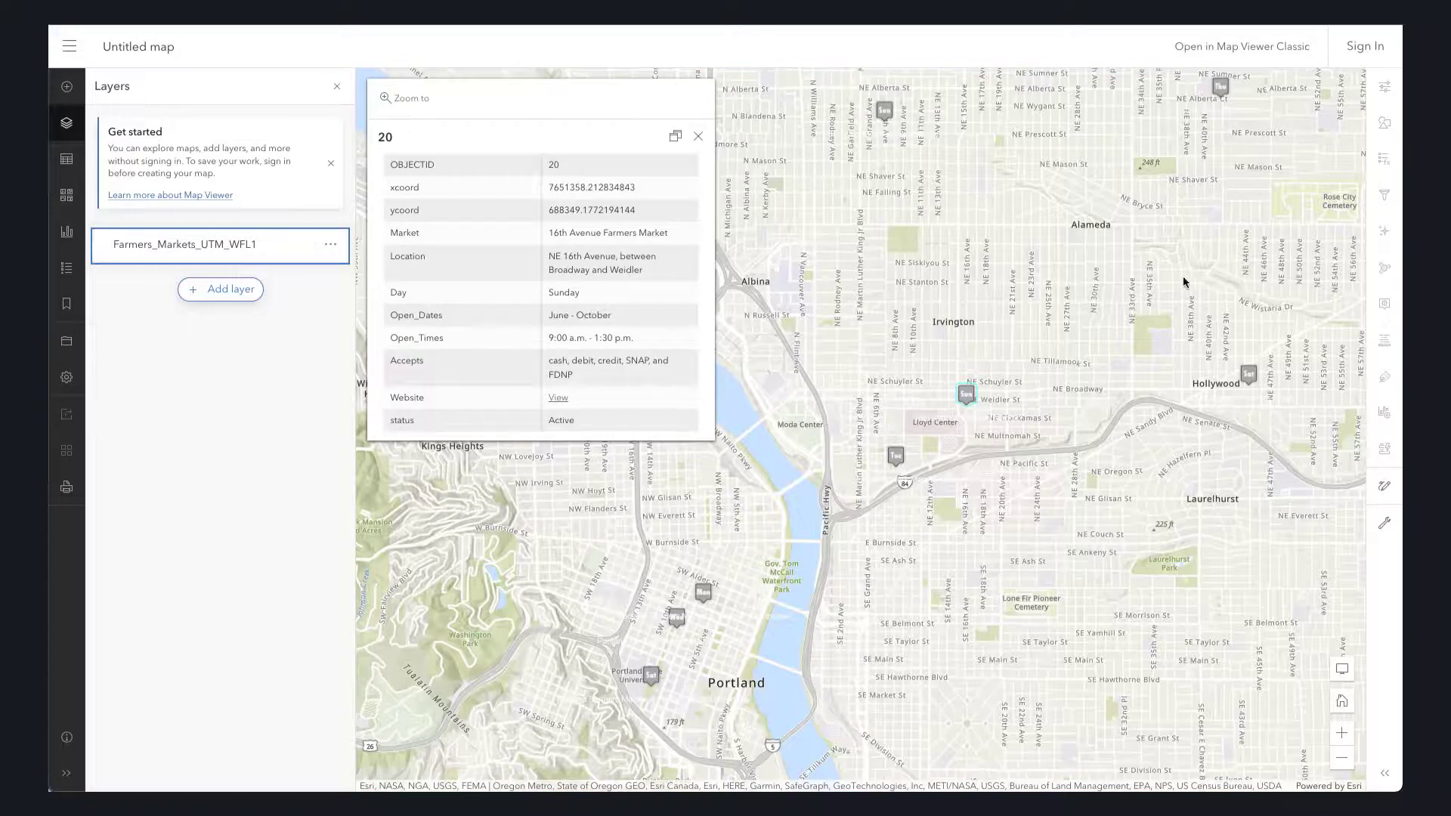
pyautogui.click(233, 245)
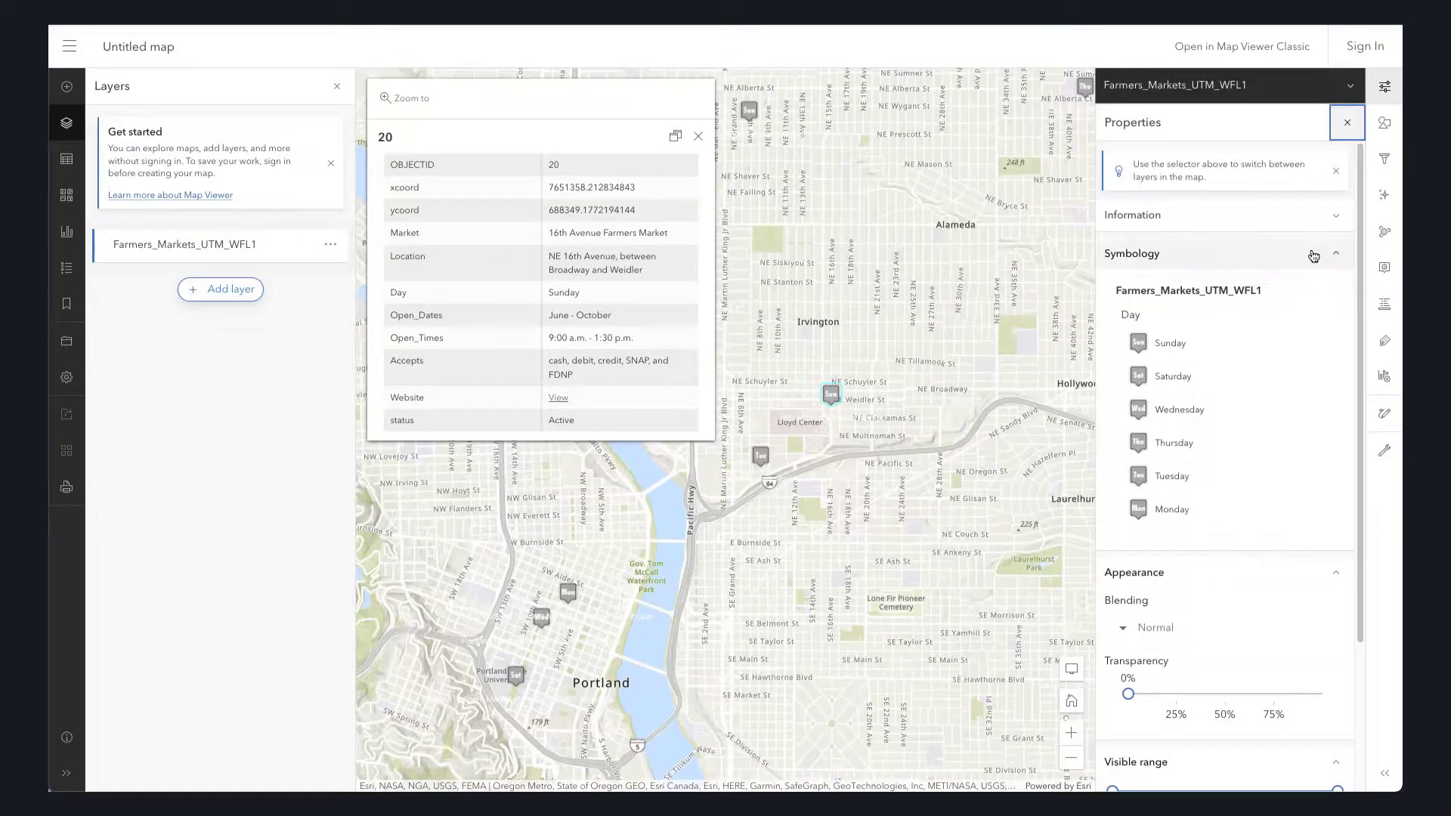
pyautogui.click(1385, 270)
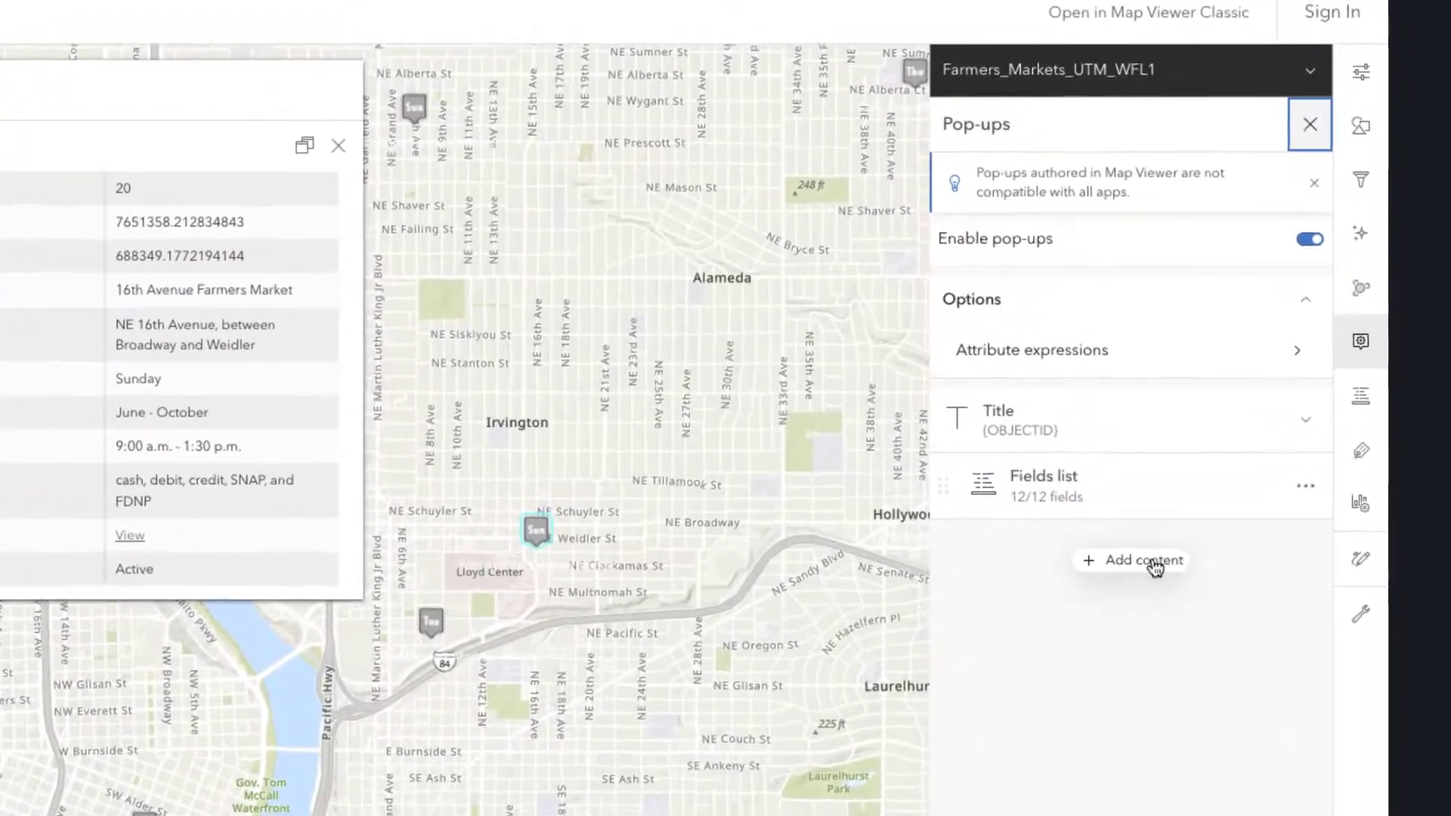
pyautogui.click(1149, 563)
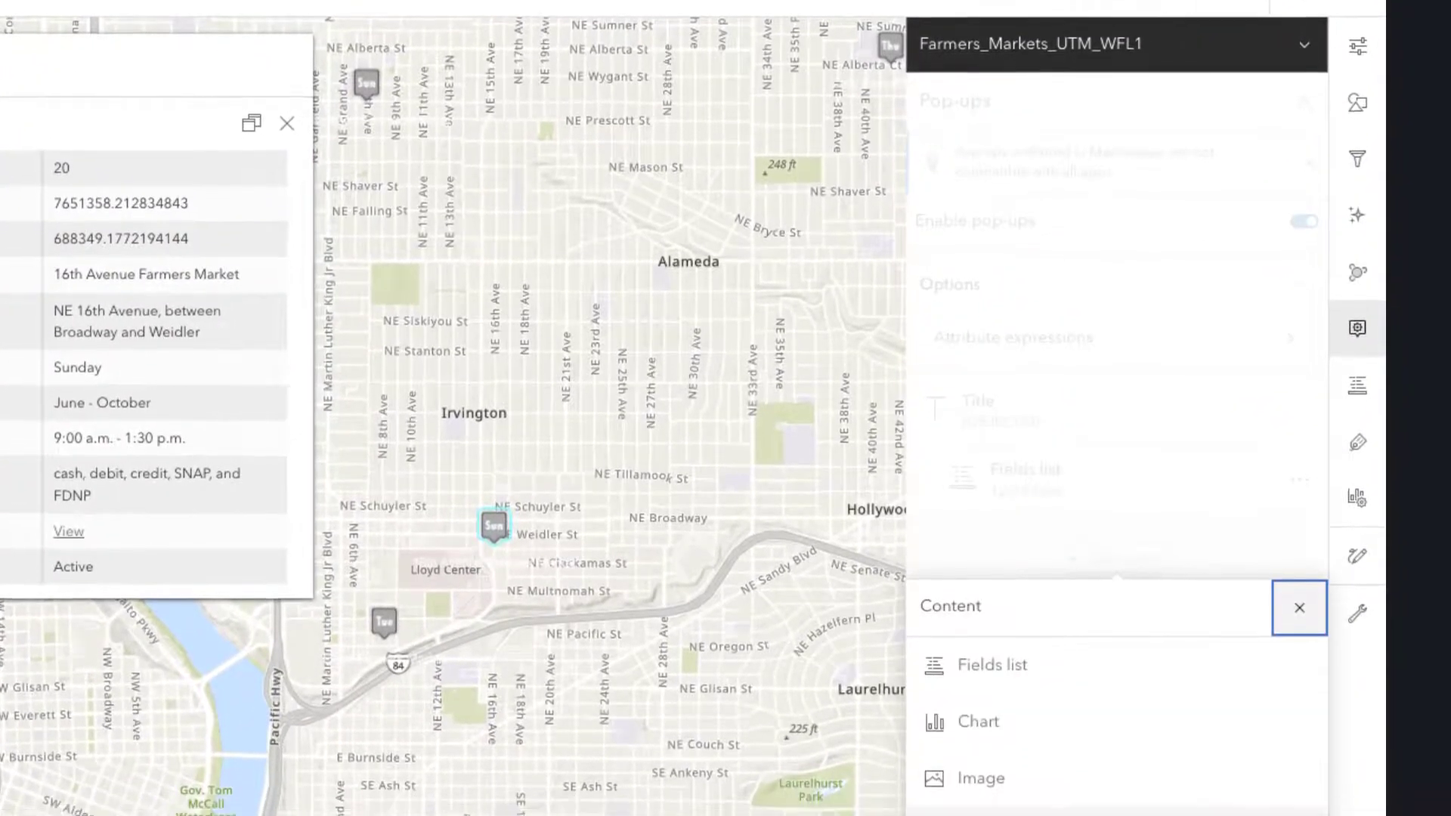
pyautogui.click(975, 813)
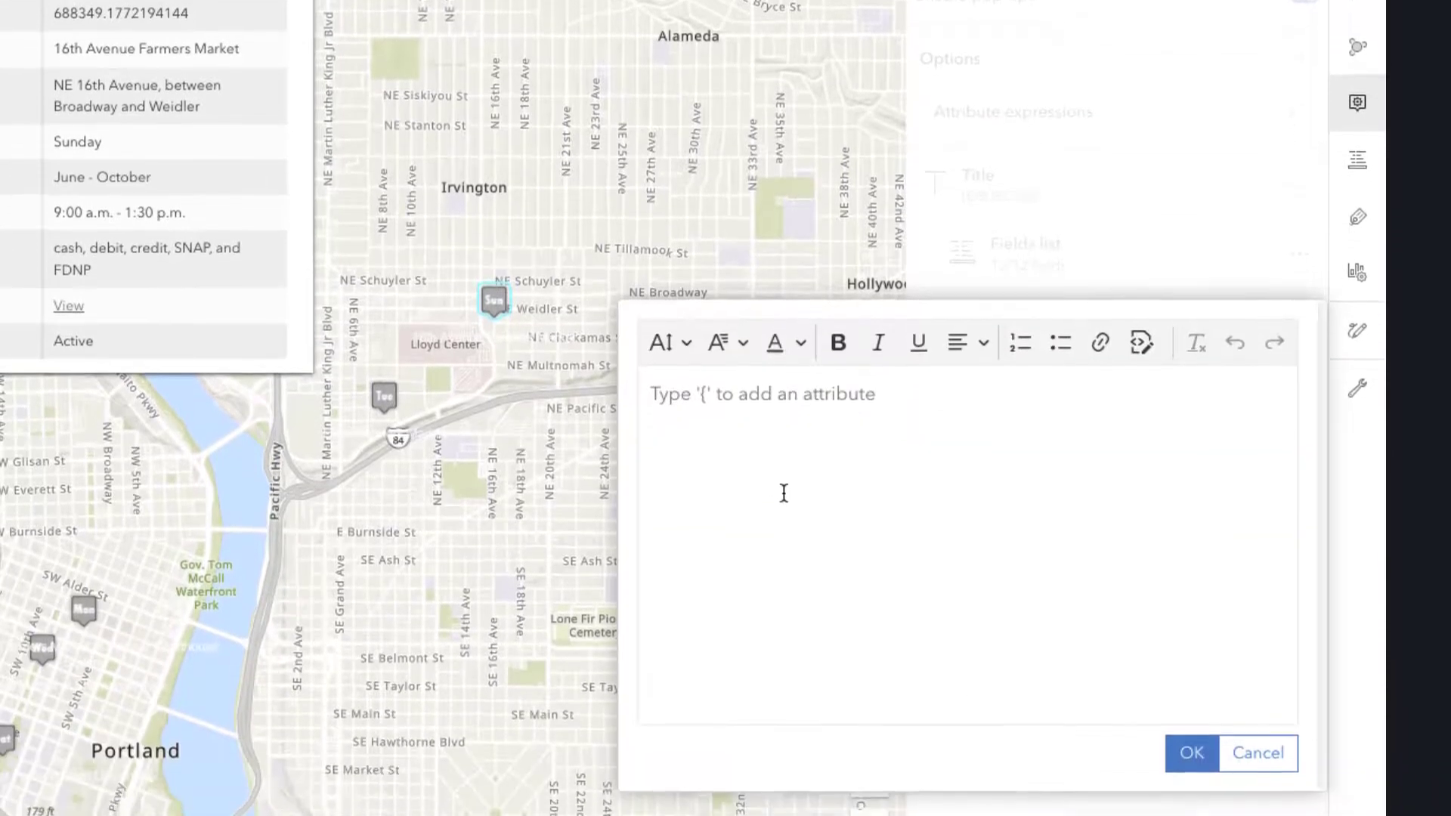
pyautogui.click(787, 427)
pyautogui.write('Ope')
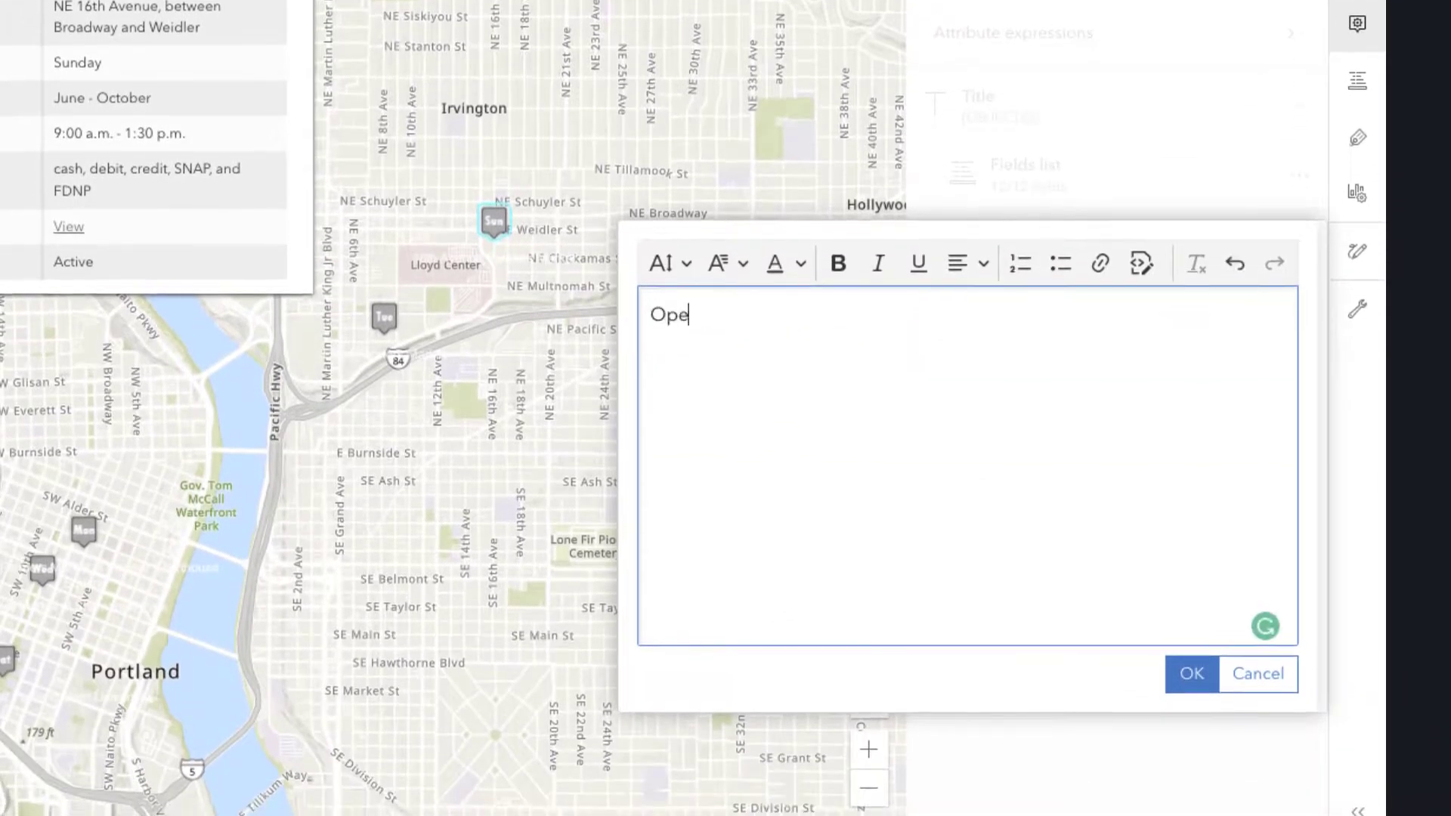
pyautogui.write('n Flyer')
# - Link the Open Flyer text to the WebMap URL ending in ?key={OBJECTID_1}, copied from Infomaptic's publishing details, and accept the text element
pyautogui.moveTo(785, 318); pyautogui.dragTo(616, 315)
pyautogui.click(1098, 265)
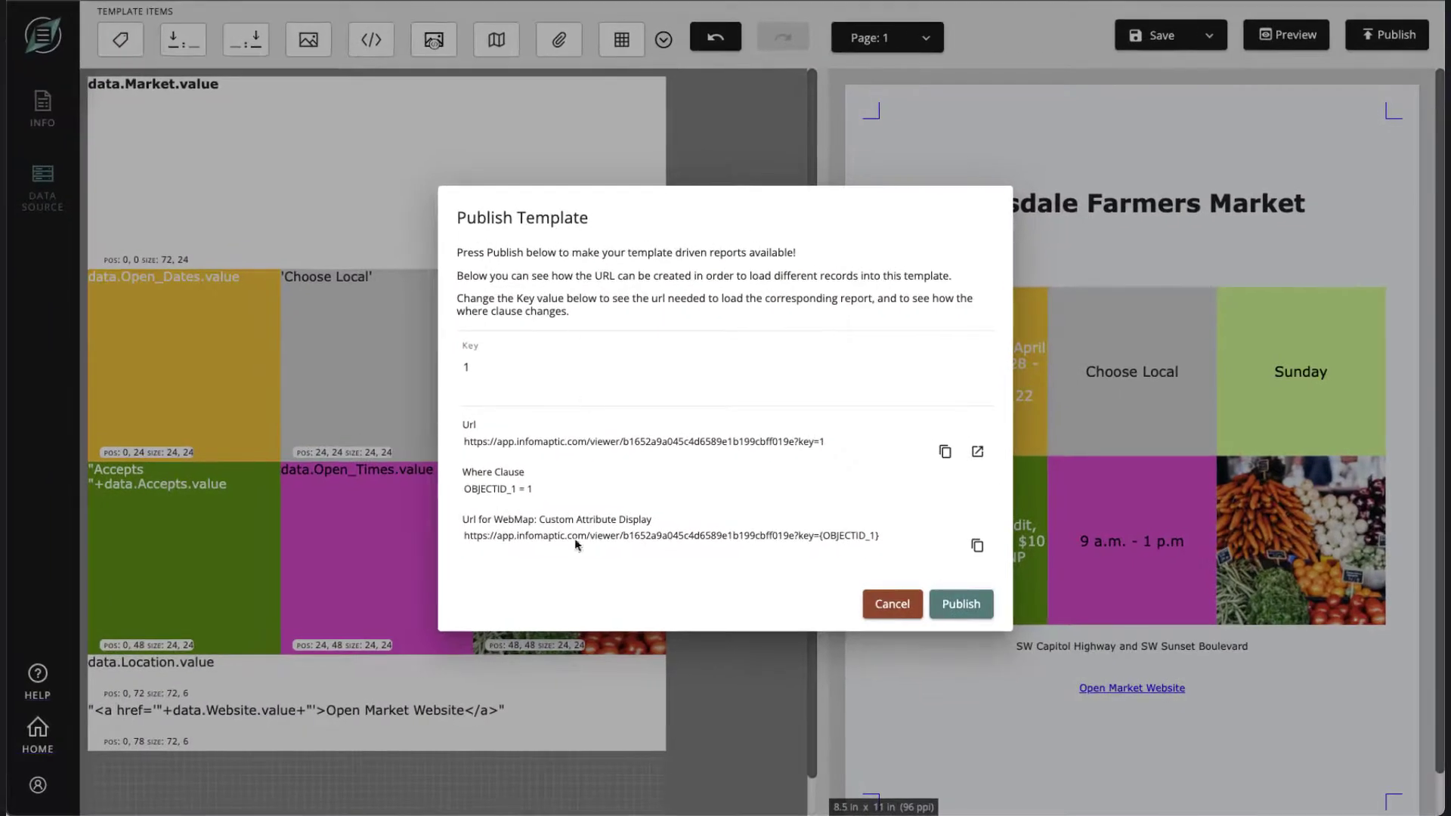
pyautogui.click(978, 546)
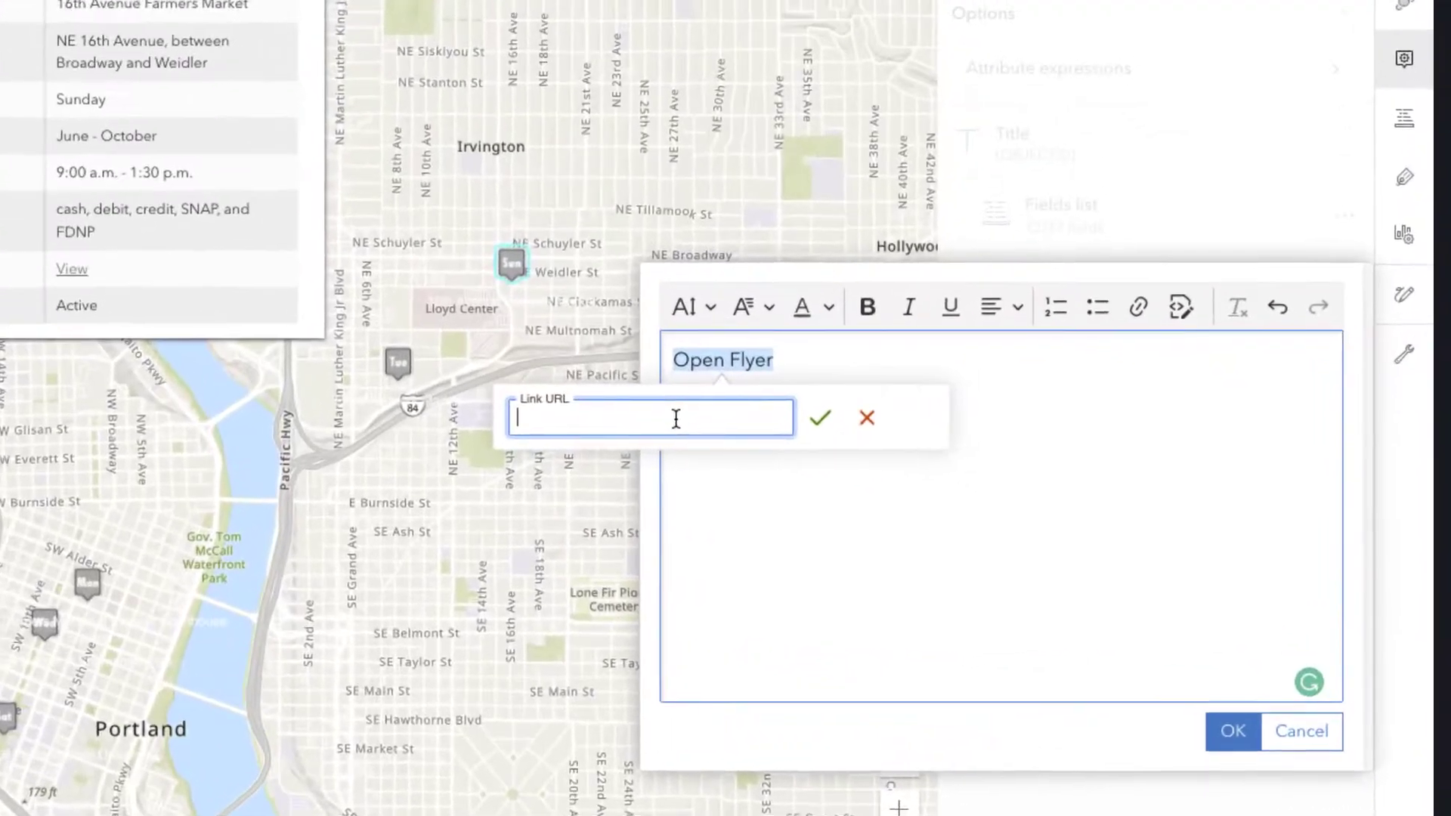
pyautogui.hotkey('ctrl', 'v')
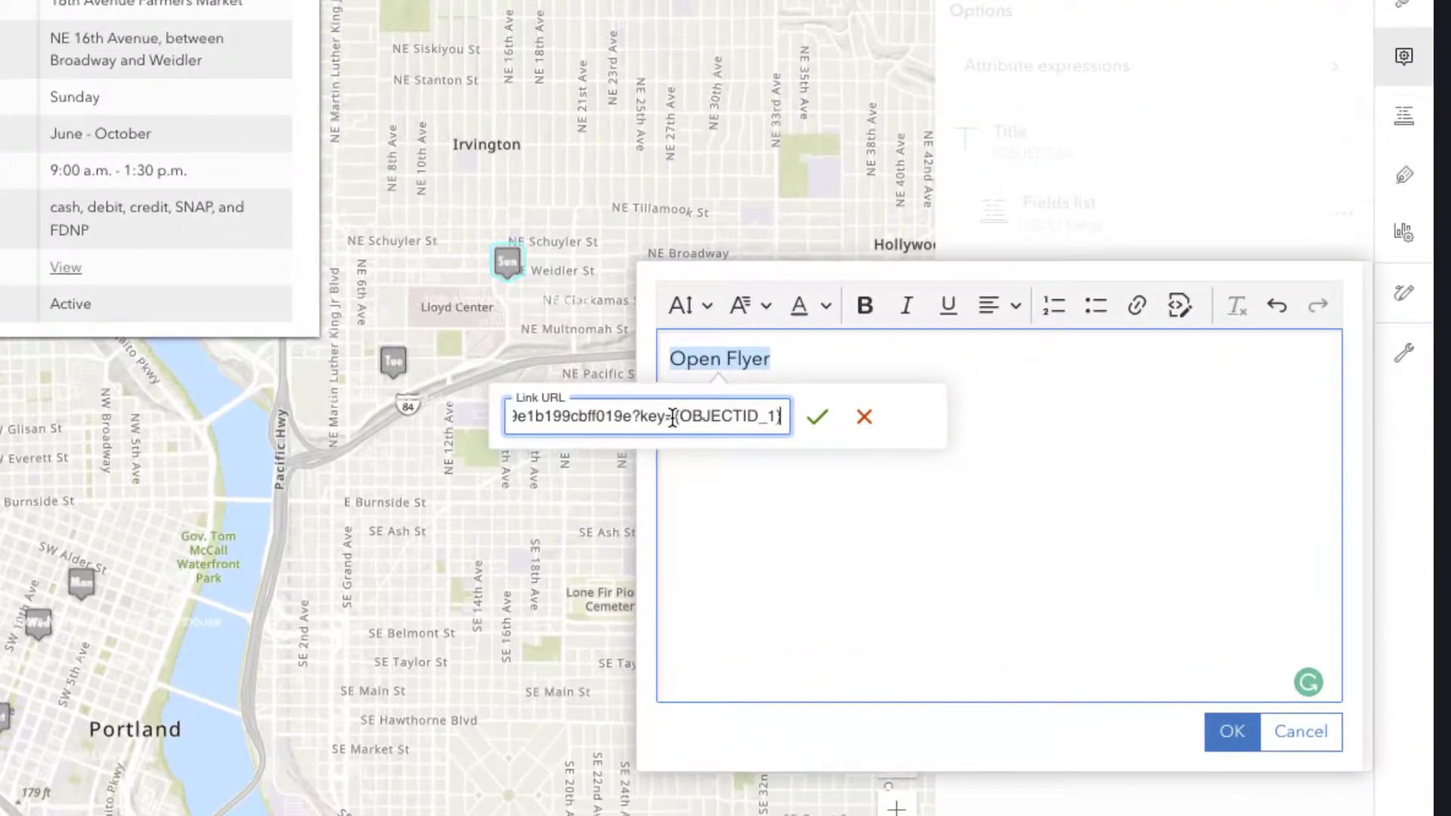
pyautogui.click(817, 417)
pyautogui.click(861, 544)
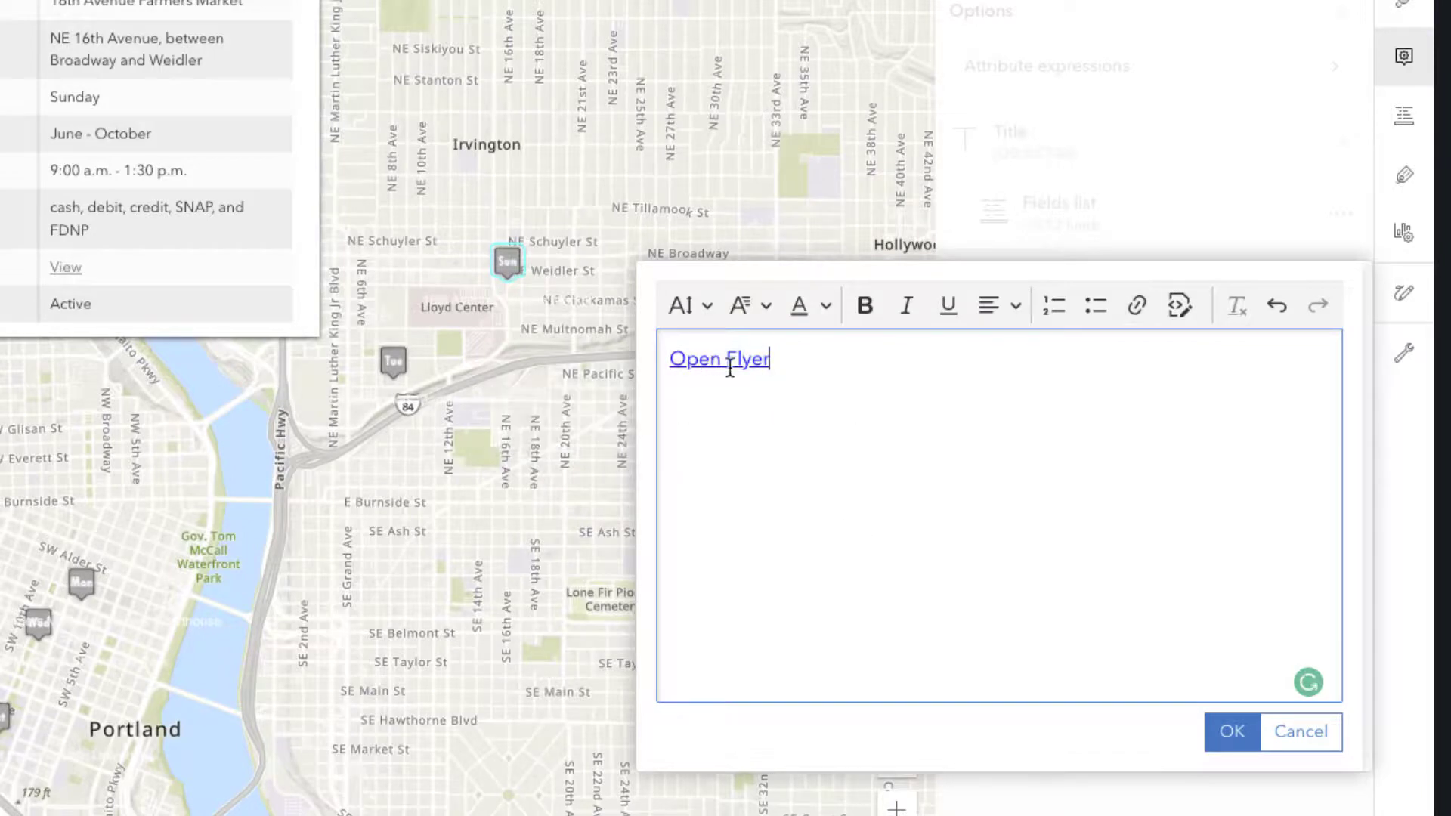
pyautogui.click(1226, 735)
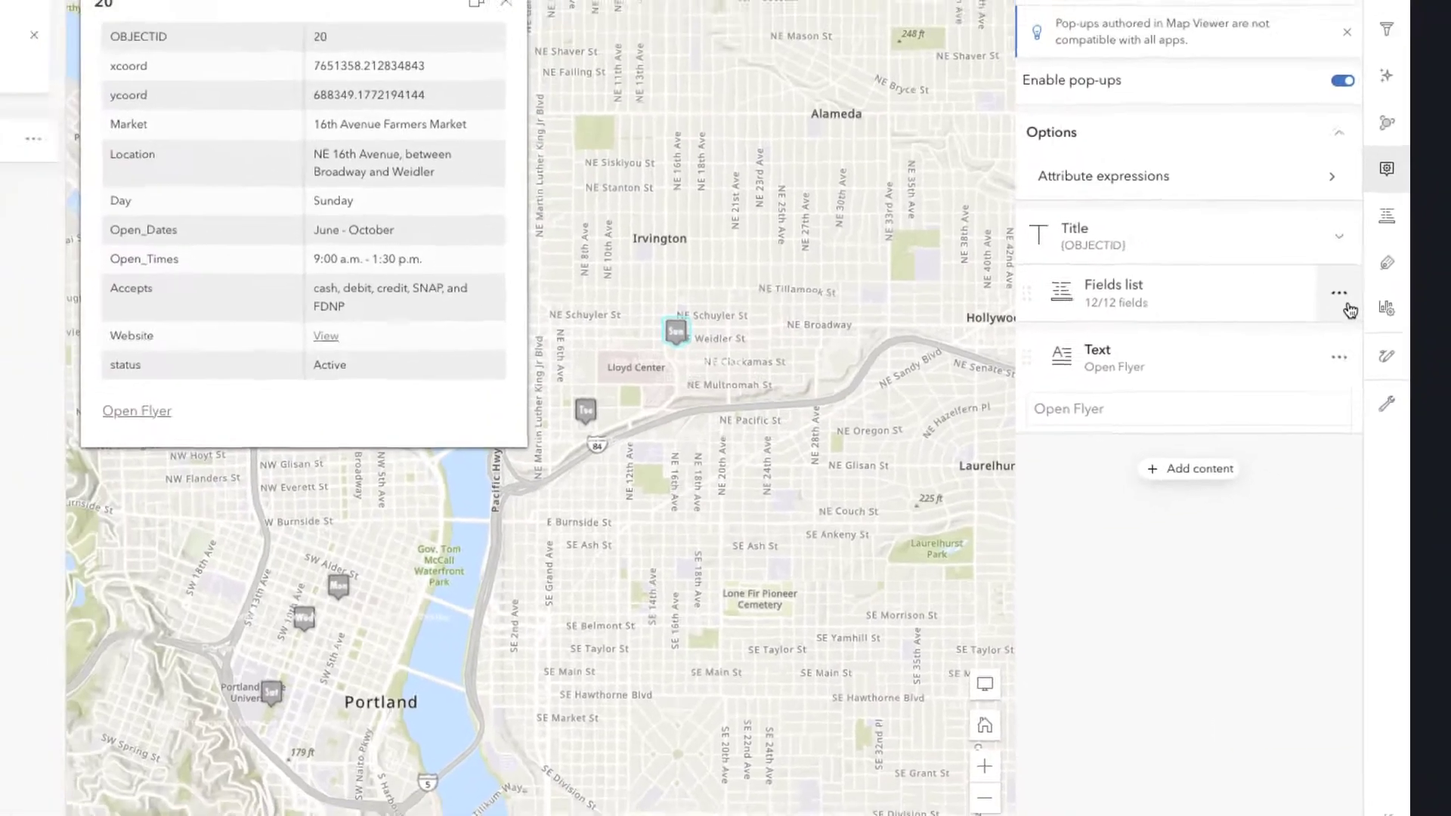
# - Delete the fields list from the pop-up and set the pop-up title to {Market}
pyautogui.click(1345, 300)
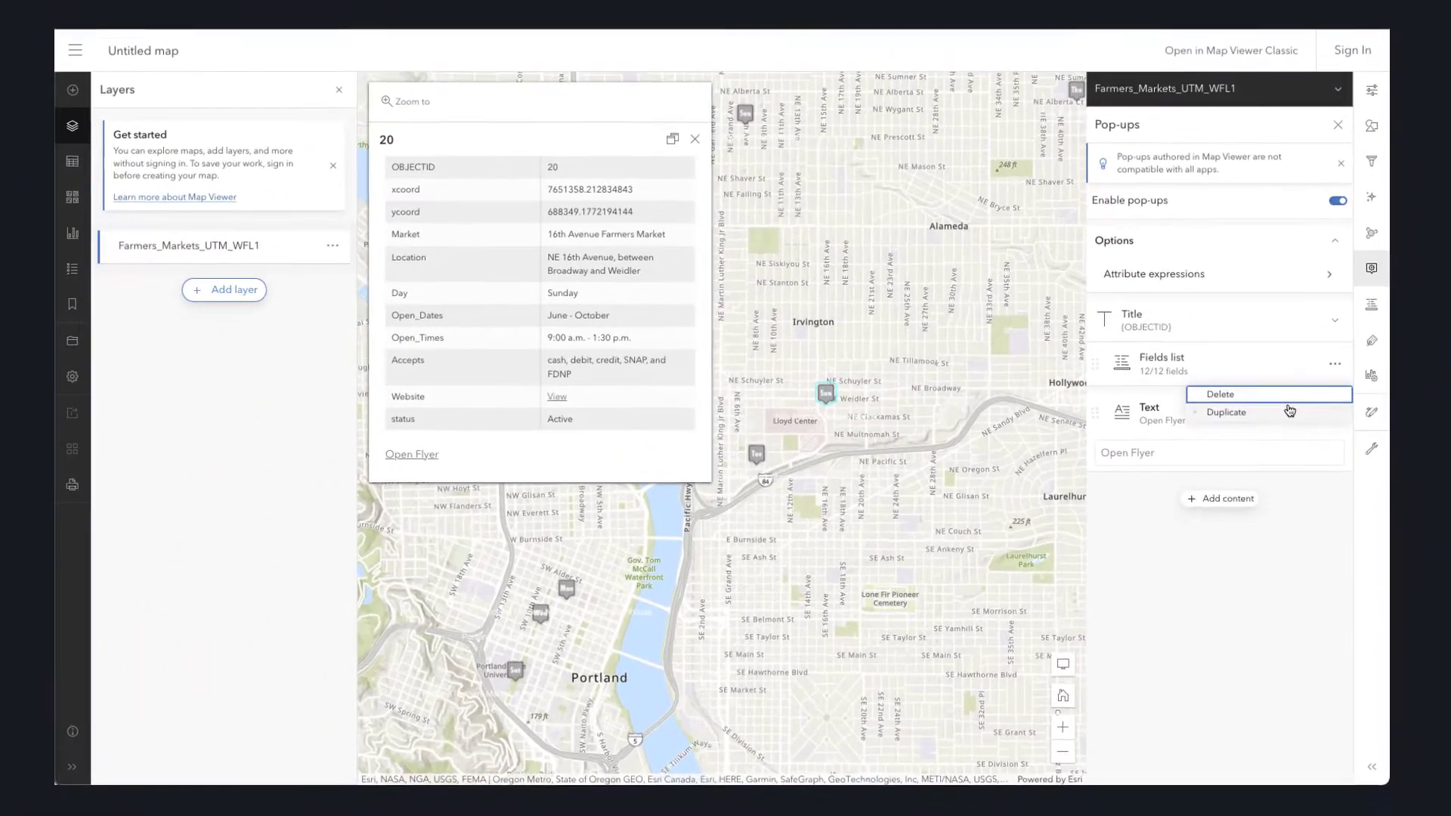
pyautogui.click(1252, 329)
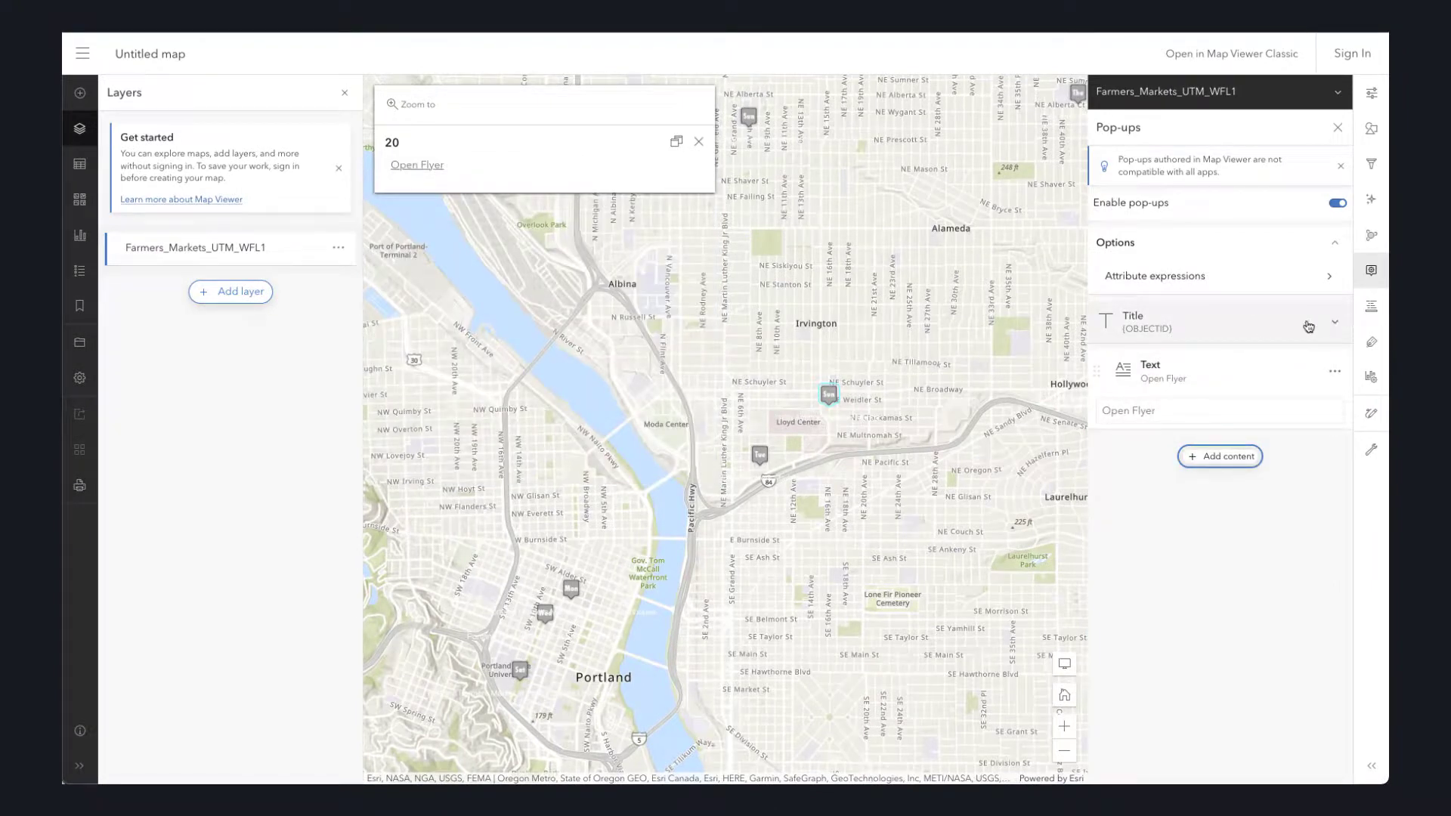
pyautogui.click(1174, 333)
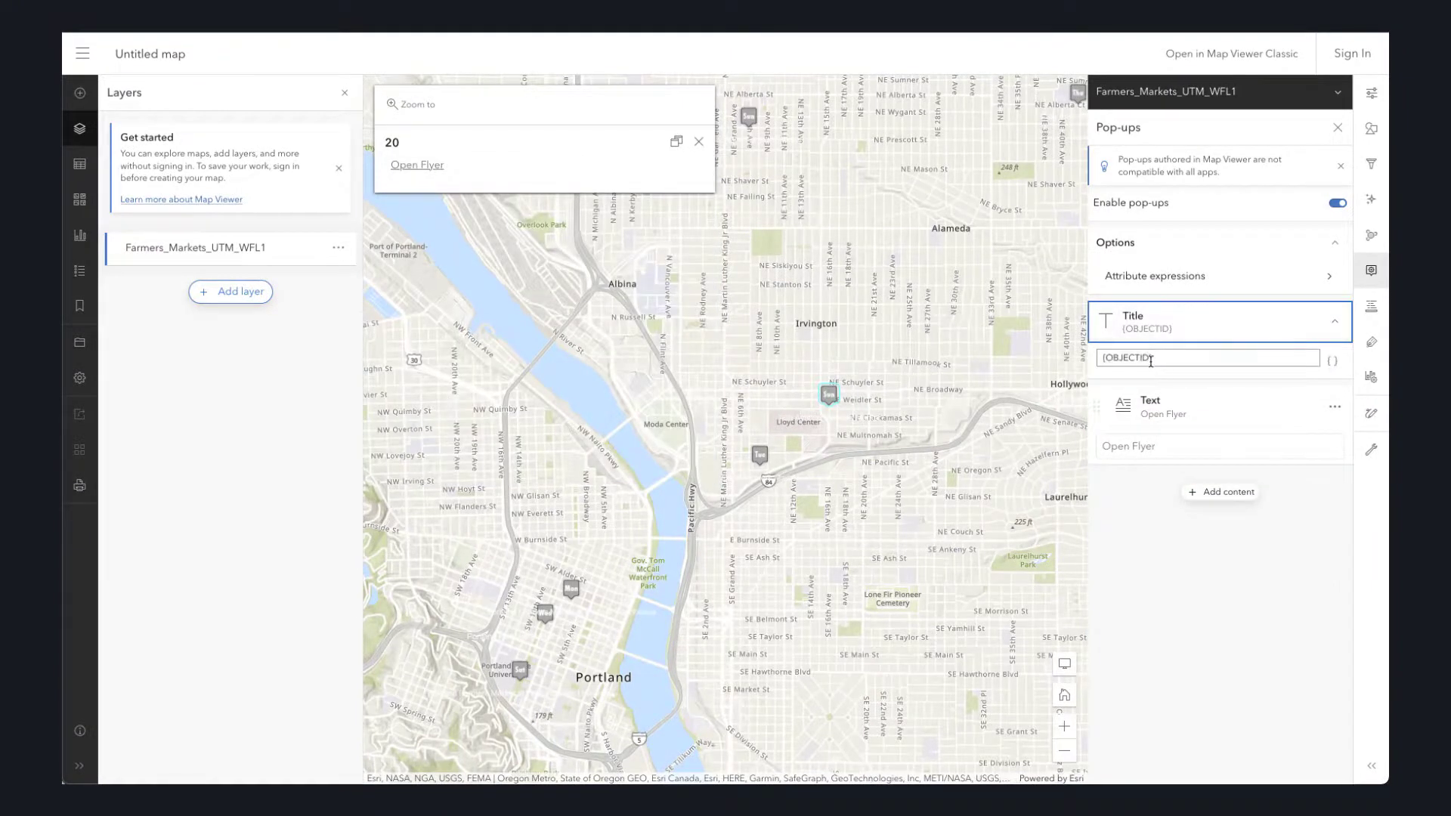
pyautogui.moveTo(1150, 361); pyautogui.dragTo(1104, 361)
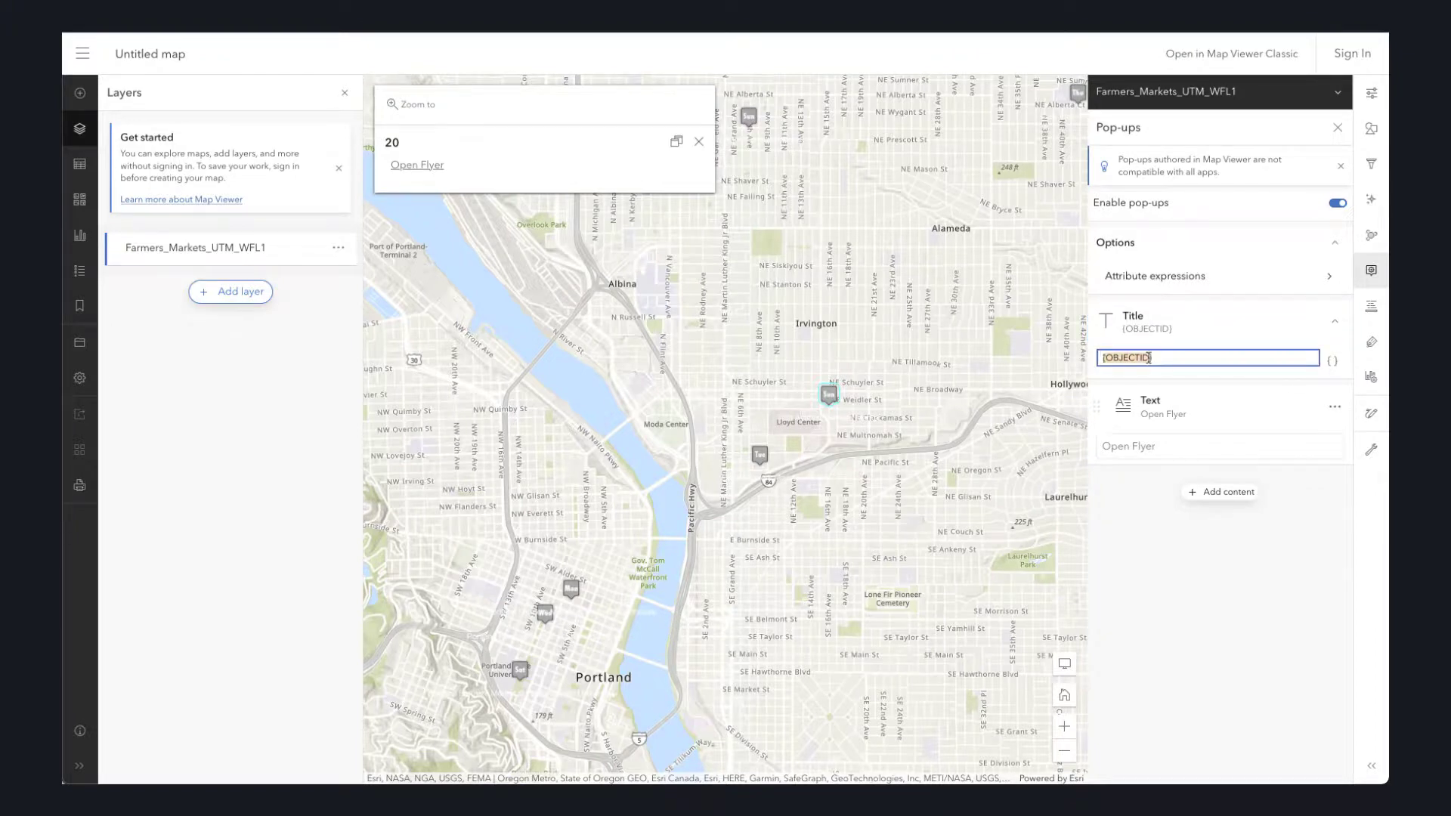
pyautogui.write('{}')
pyautogui.write('Market')
pyautogui.press('Tab')
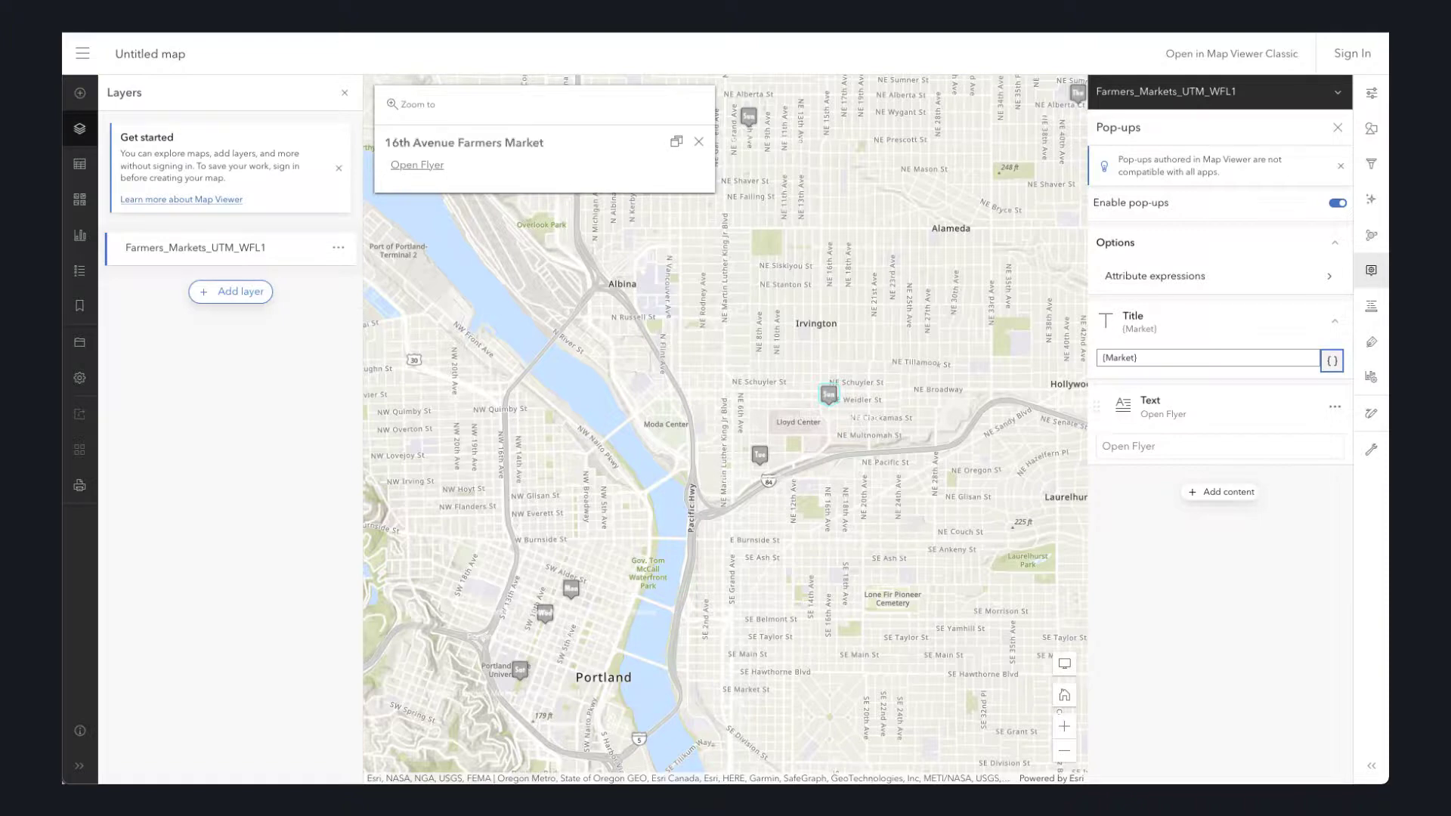
# - Open the 16th Avenue Farmers Market flyer from its pop-up link and download it as a PDF
pyautogui.click(420, 166)
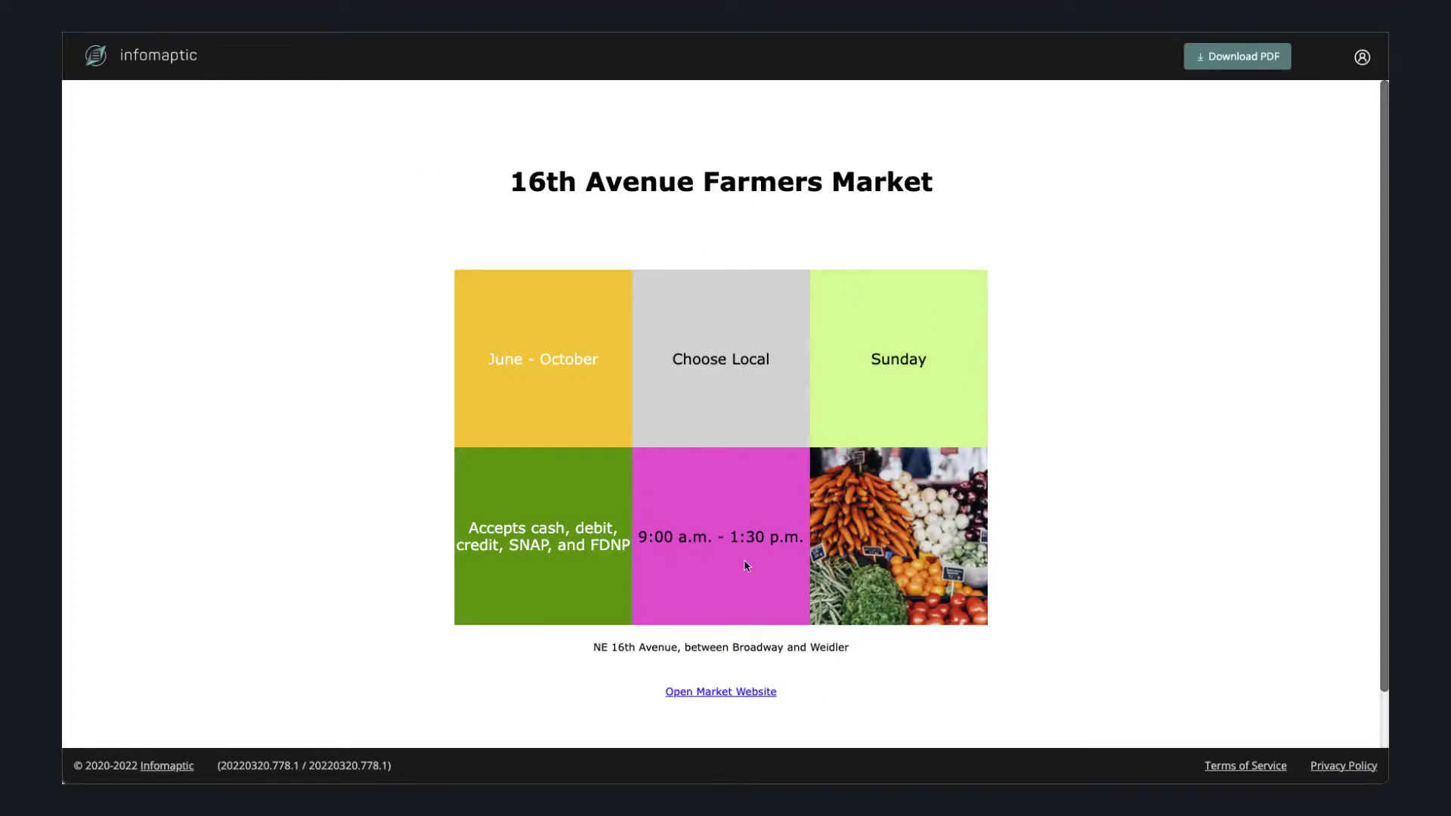
pyautogui.click(1259, 64)
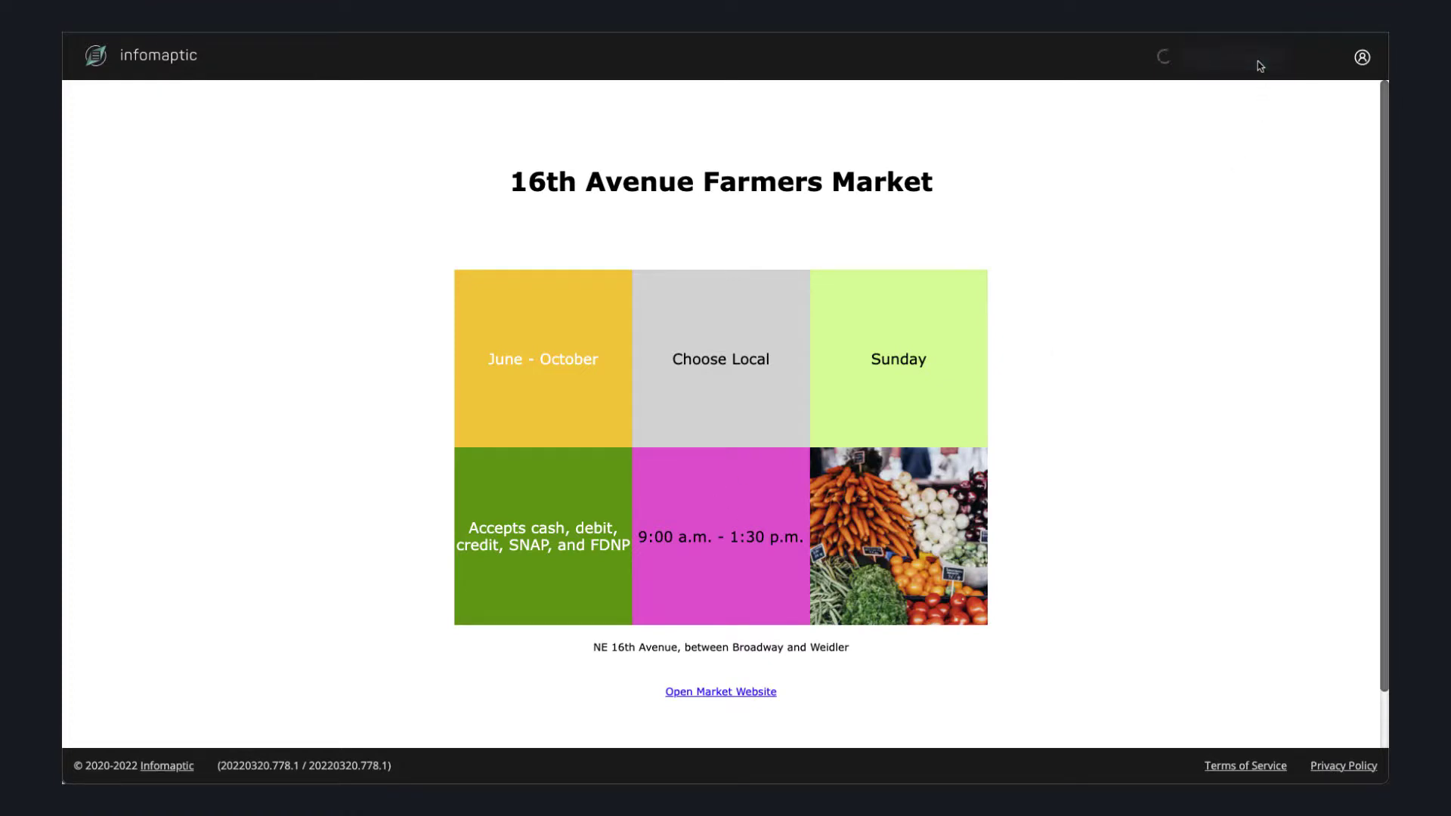